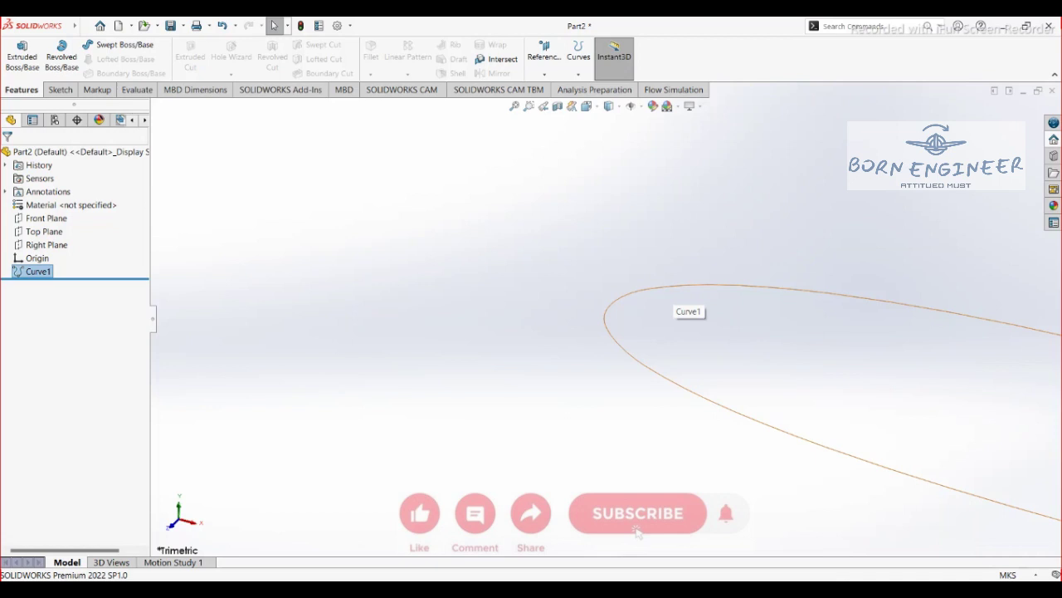
Step: Examine the airfoil curve's overall outline and its rounded leading edge
scroll(938, 319, "down", 4)
scroll(607, 319, "up", 12)
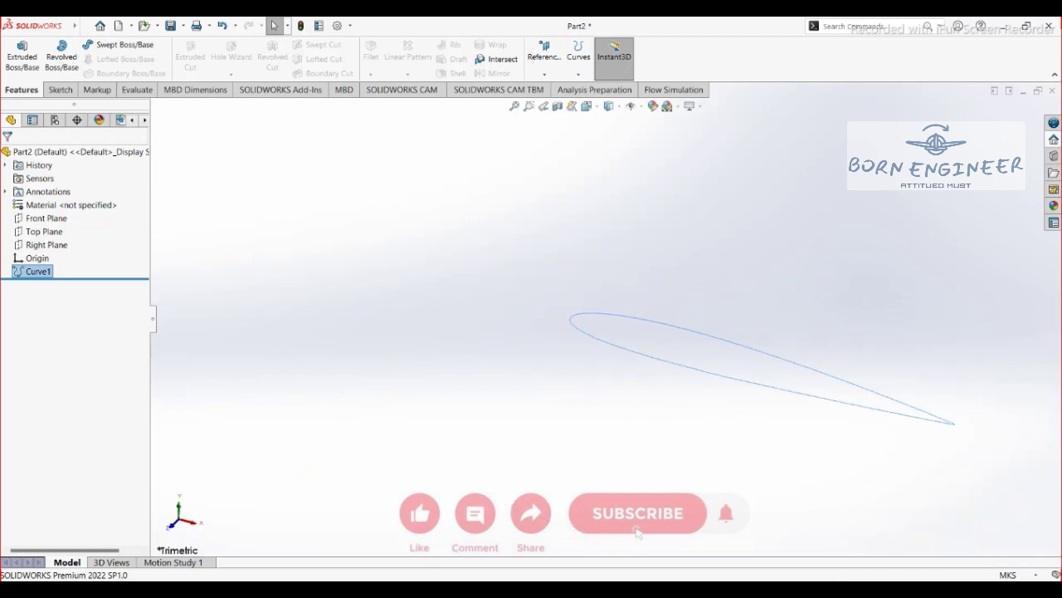
mouse_move(220, 447)
middle_mouse_down()
mouse_move(203, 447)
mouse_move(236, 447)
middle_mouse_up()
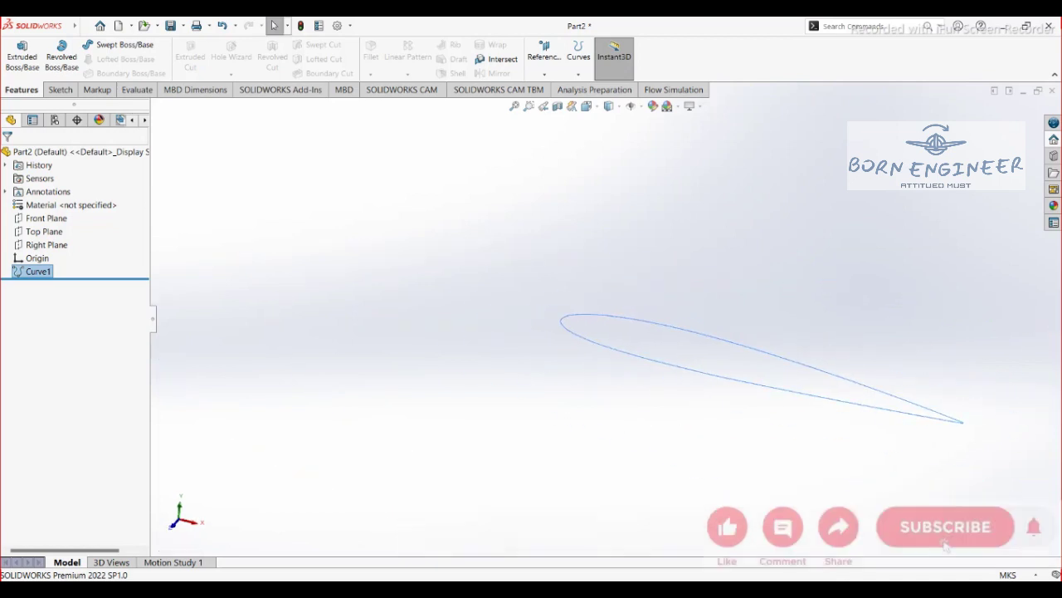
scroll(237, 447, "down", 1)
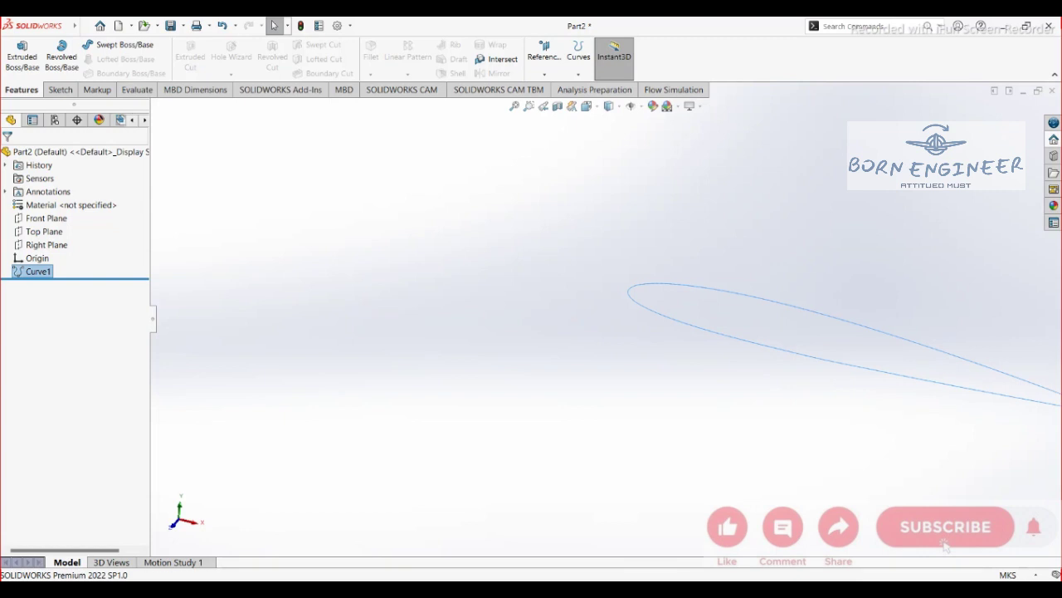
scroll(1017, 375, "down", 2)
scroll(606, 322, "up", 4)
scroll(1029, 390, "down", 5)
scroll(607, 320, "up", 8)
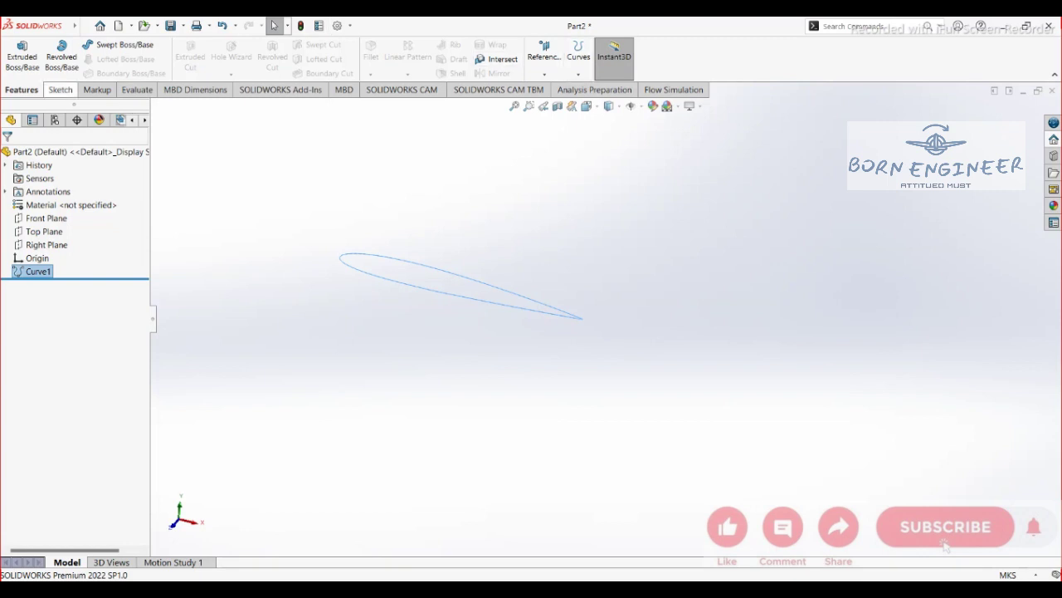
Step: Convert the airfoil curve into a new 3D sketch with Convert Entities and exit the sketch
left_click(60, 90)
left_click(254, 74)
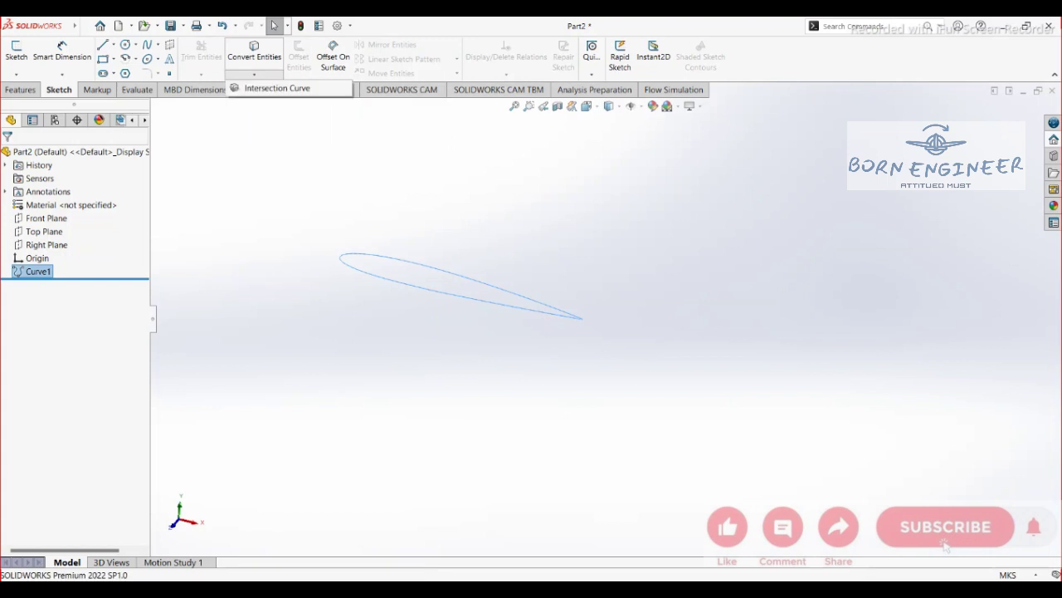
left_click(282, 86)
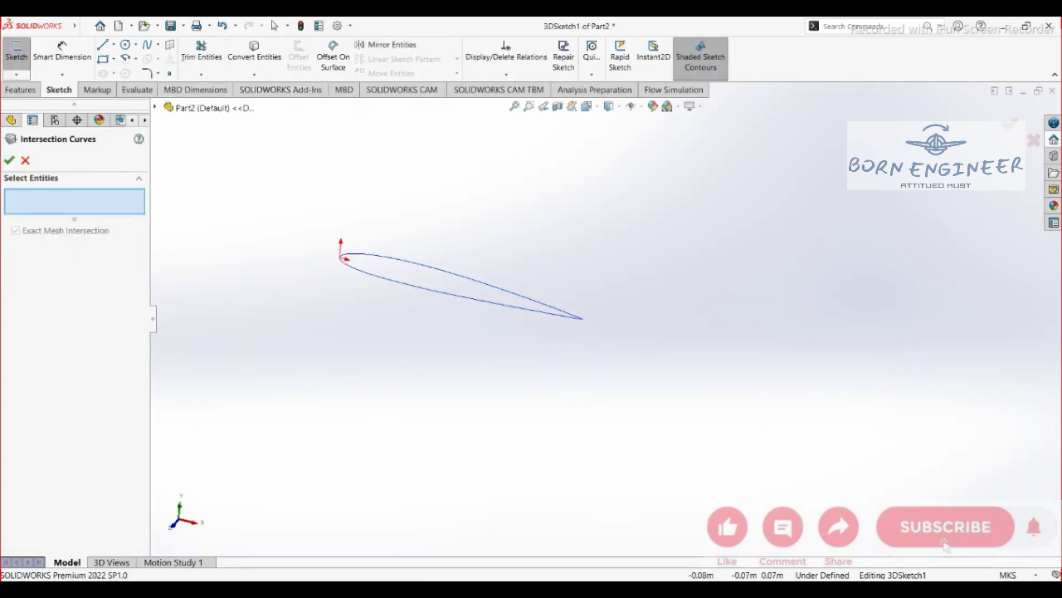
key("Escape")
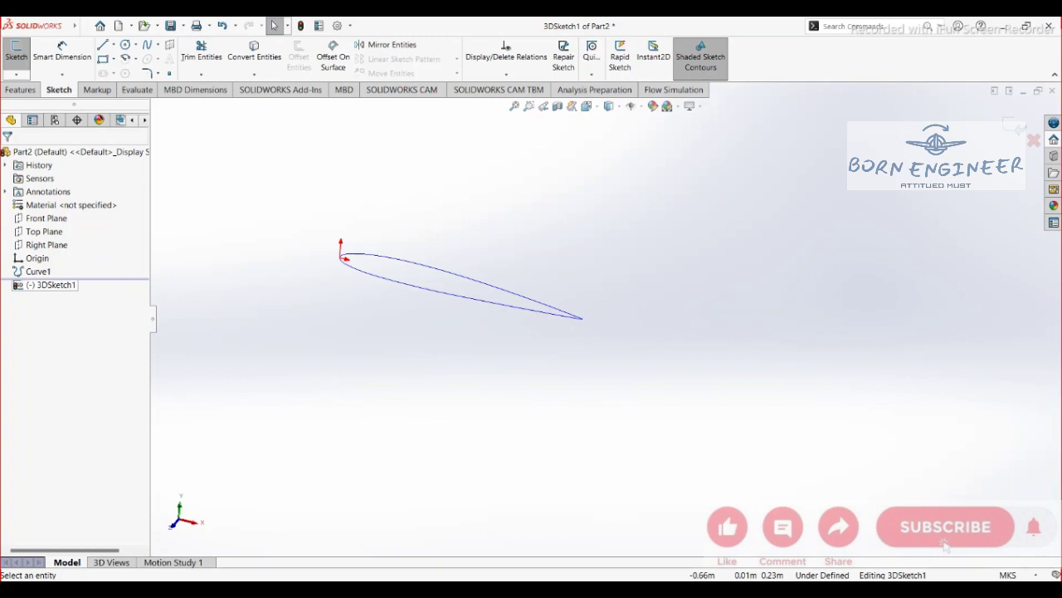
left_click(254, 74)
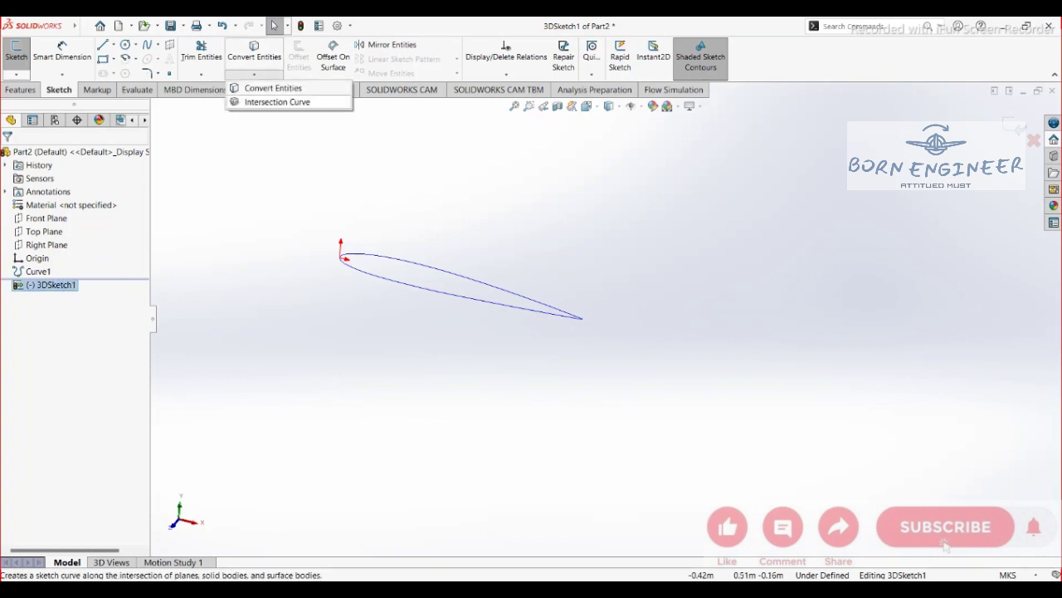
left_click(277, 102)
left_click(254, 51)
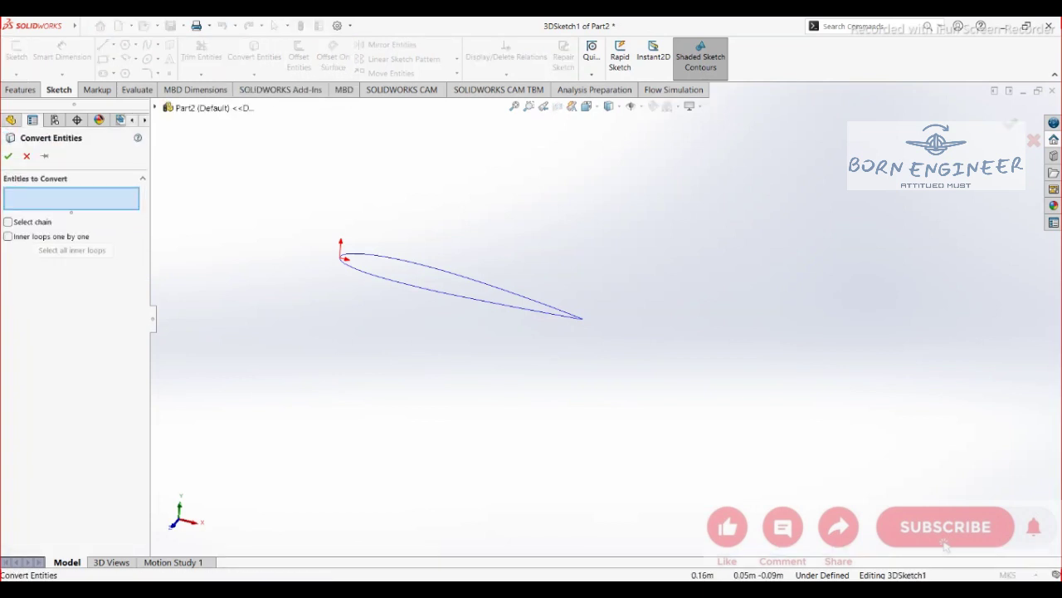
left_click(395, 260)
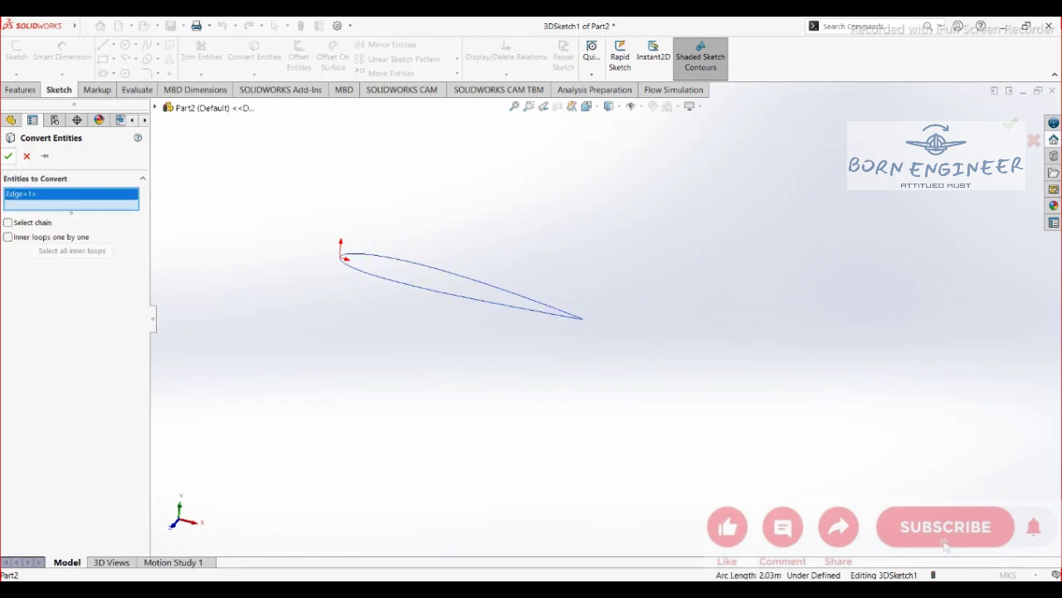
left_click(9, 156)
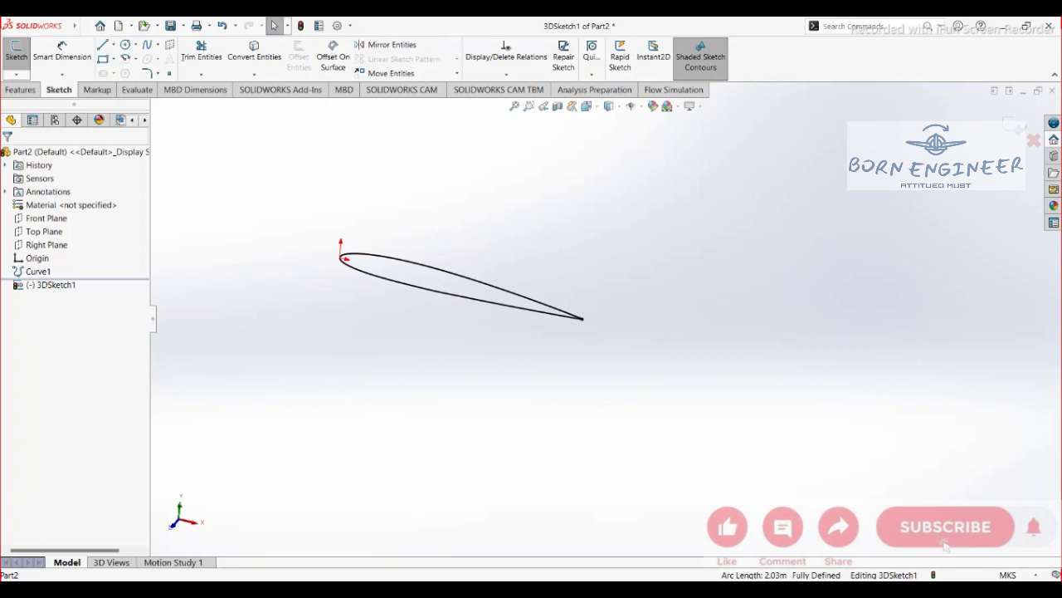
key("ctrl+b")
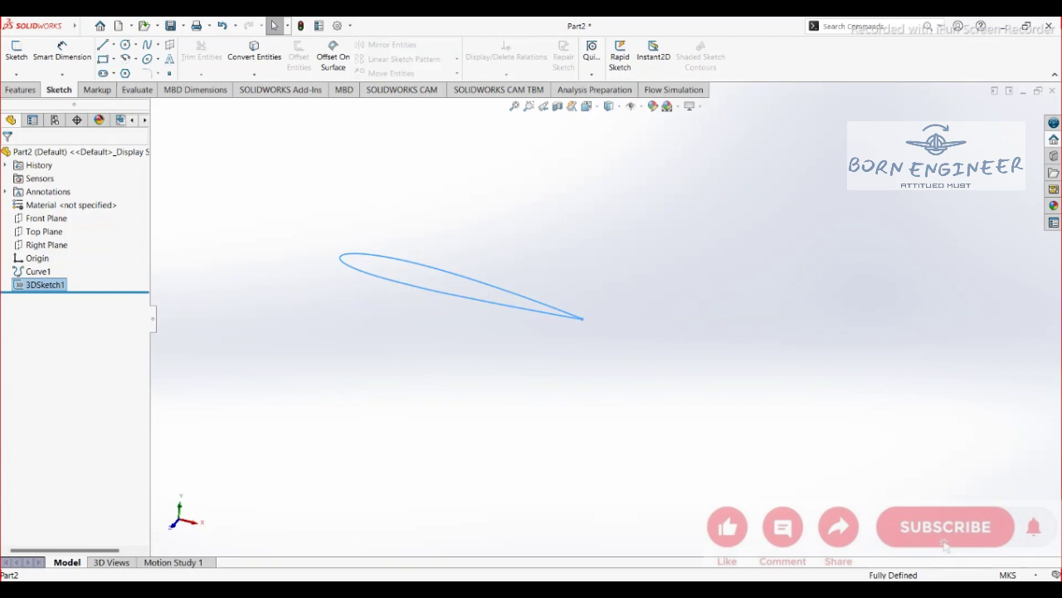
Step: Paste a copy of the 3D airfoil sketch and delete the original 3D sketch and Curve1
key("ctrl+v")
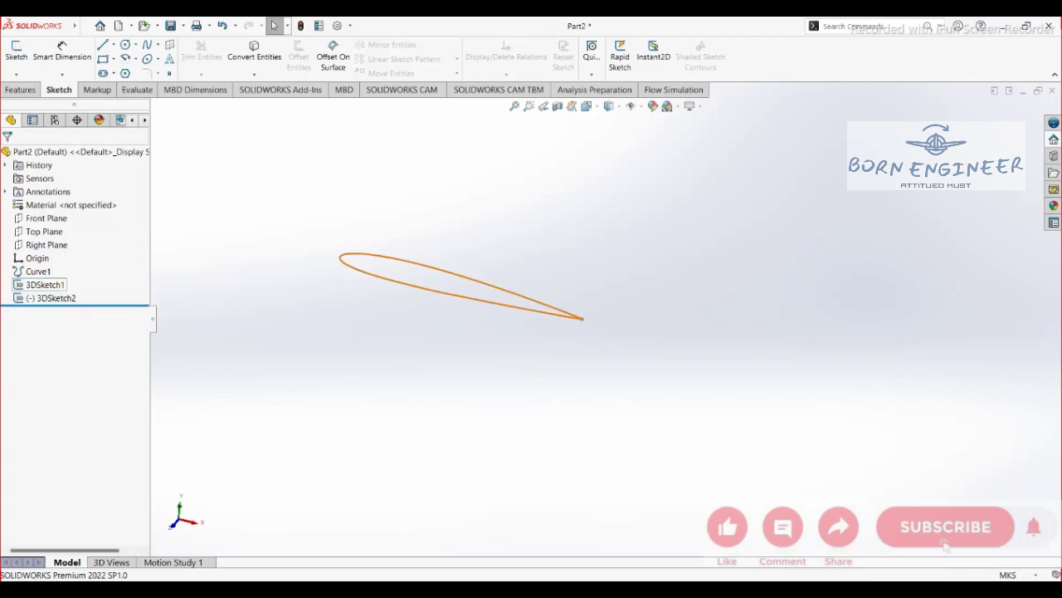
left_click(44, 283)
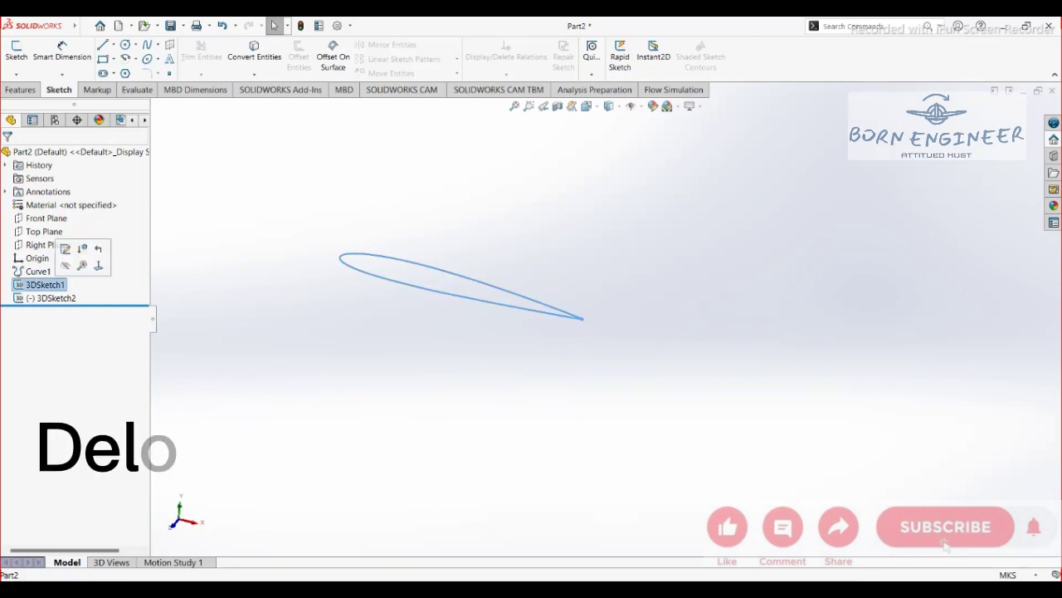
key("Delete")
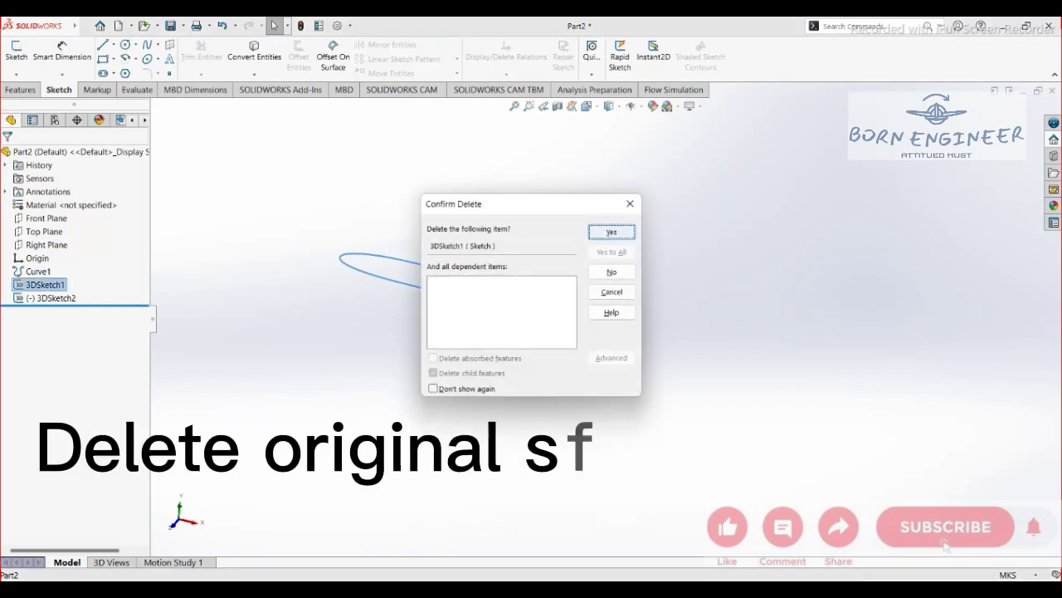
key("Return")
left_click(38, 270)
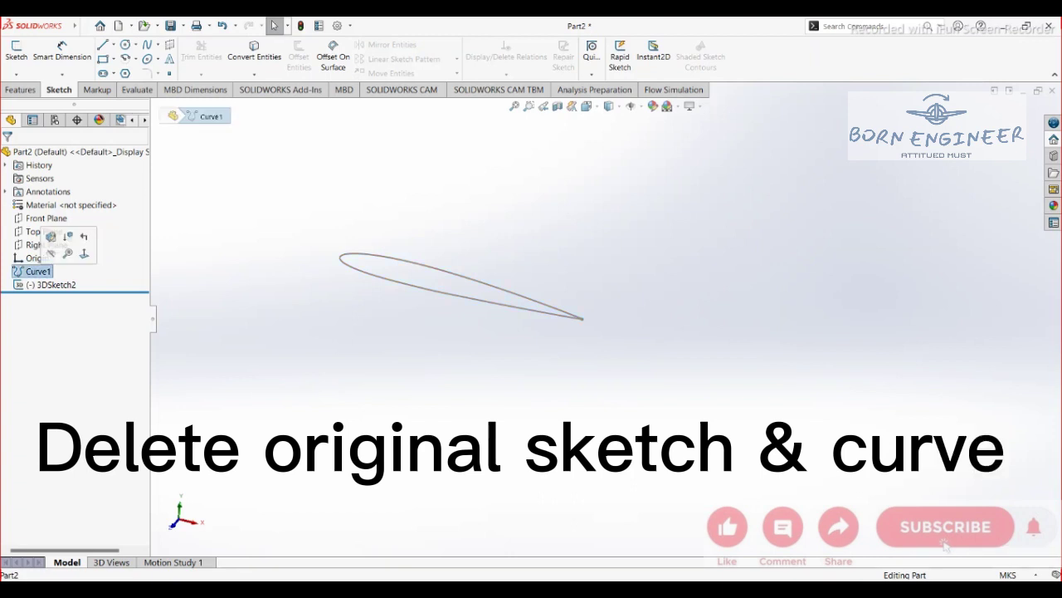
key("Delete")
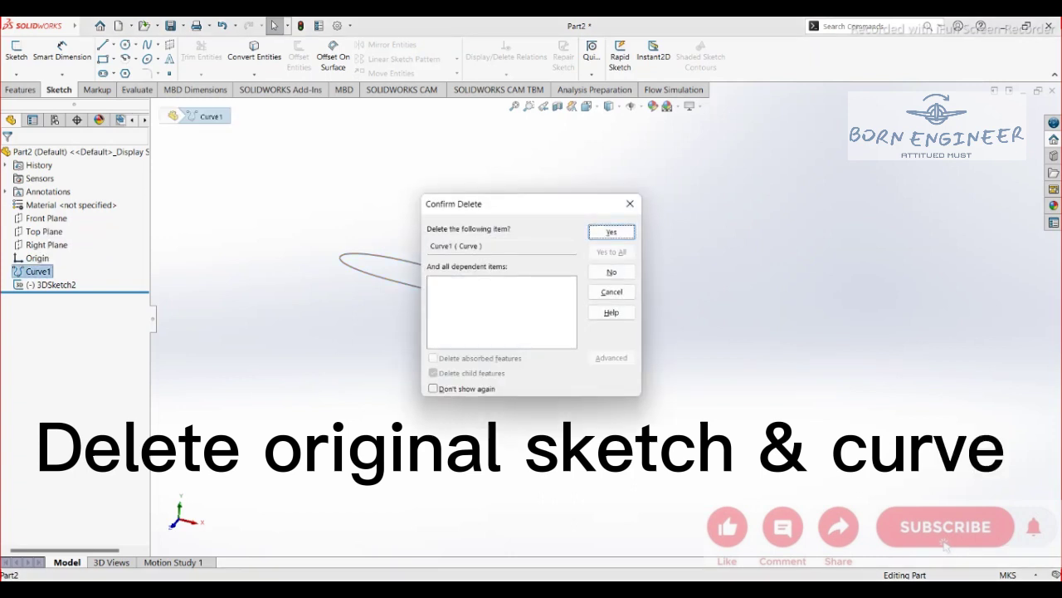
key("Return")
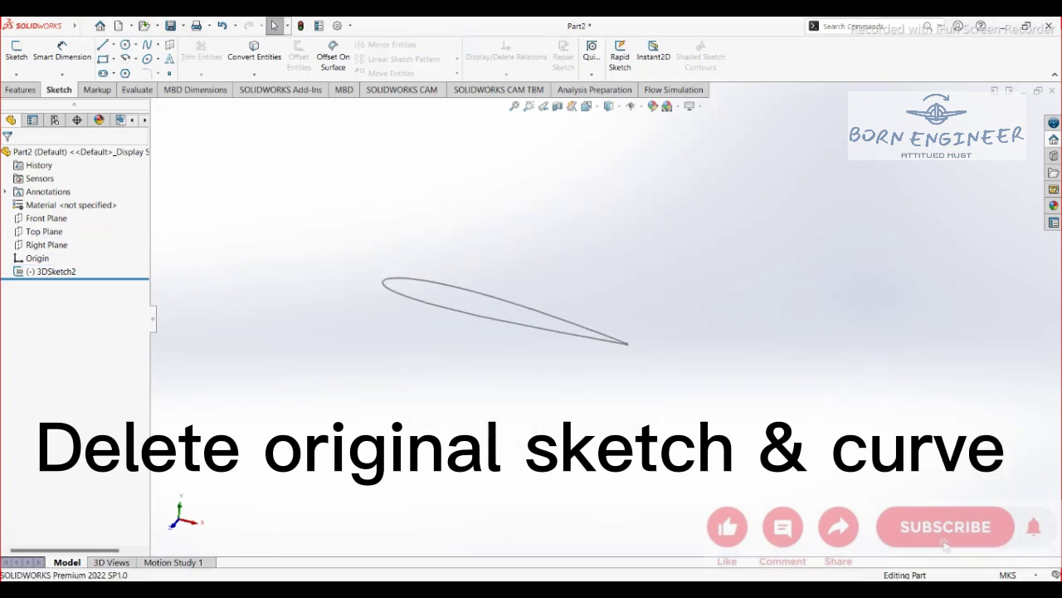
Step: Create a sketch on the Right Plane and paste the airfoil profile from 3DSketch2 into it
scroll(602, 320, "up", 1)
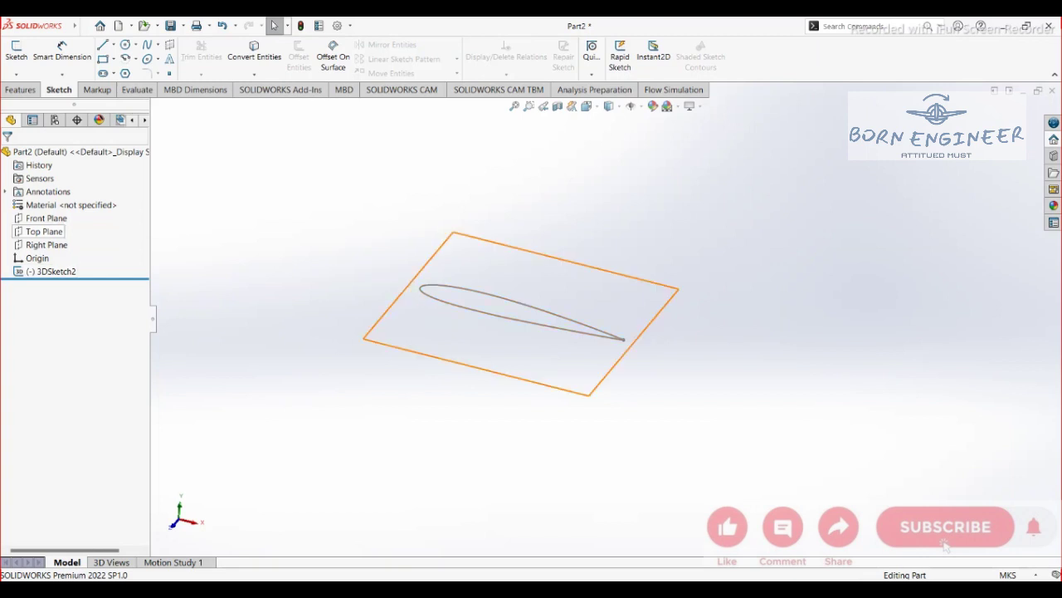
left_click(45, 244)
scroll(415, 292, "down", 5)
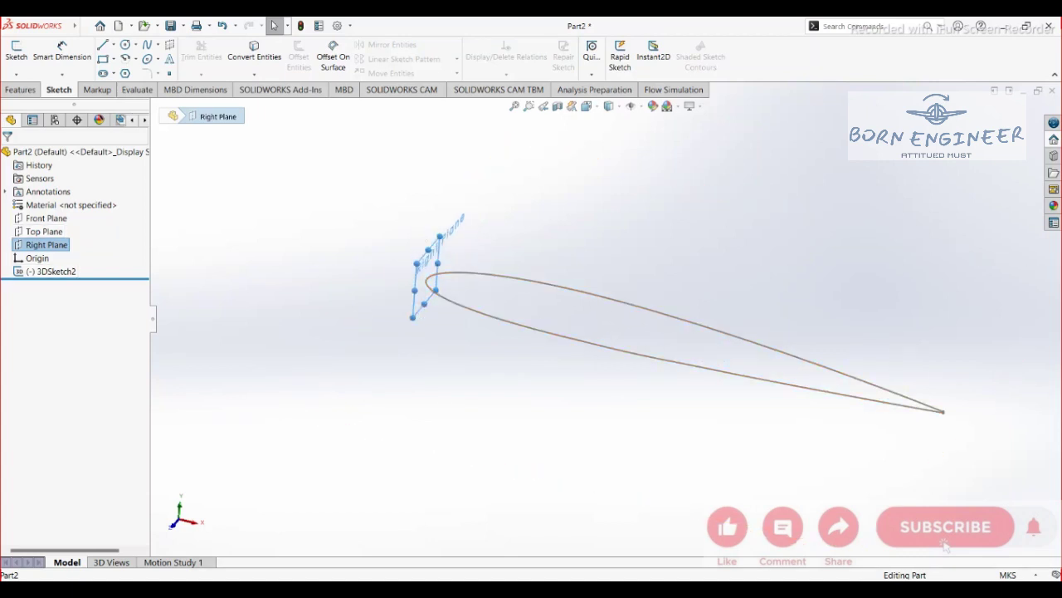
right_click(46, 245)
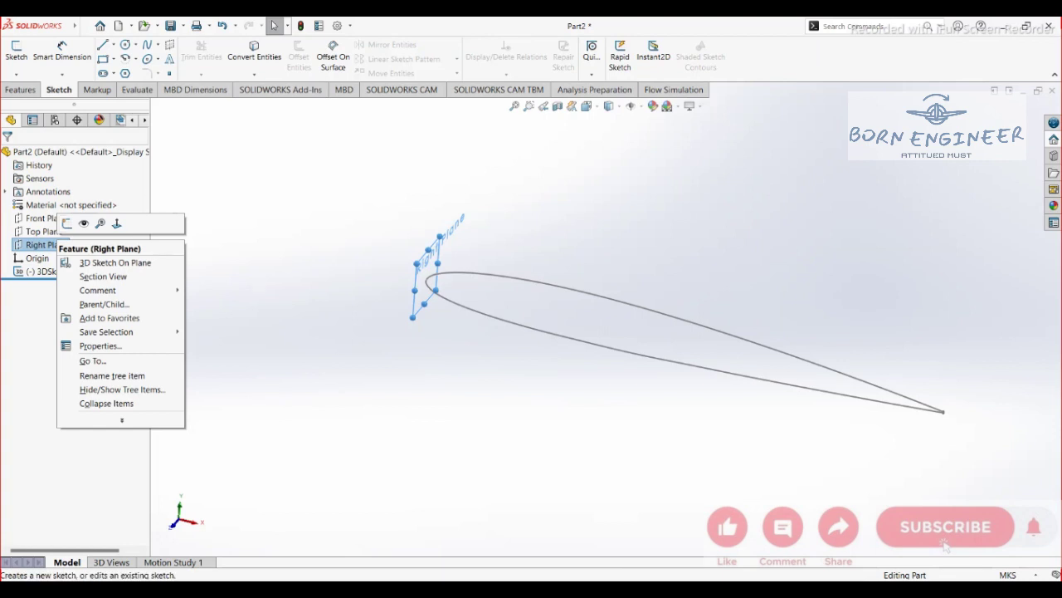
left_click(67, 223)
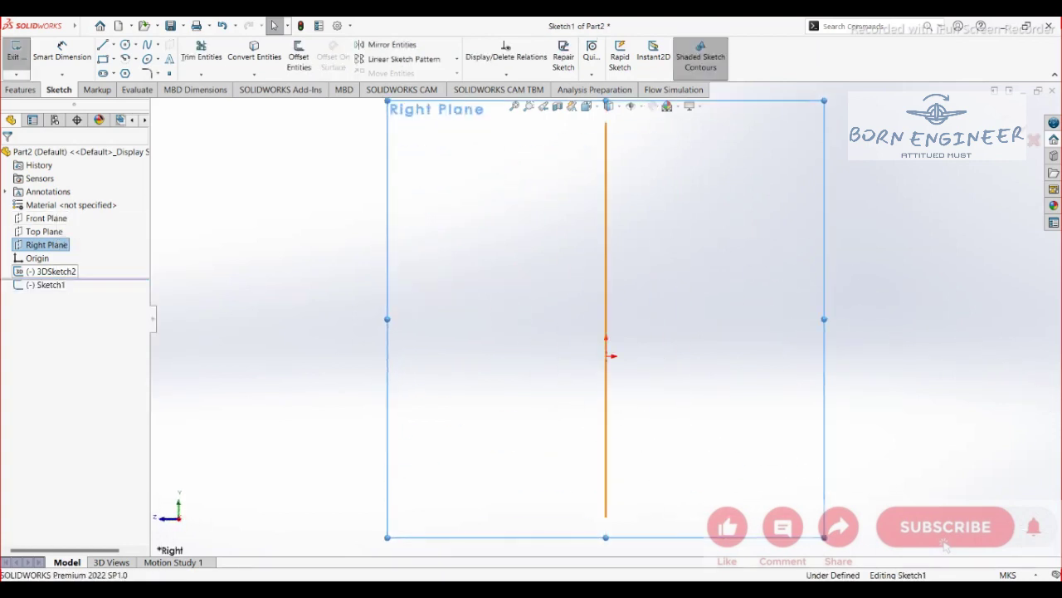
left_click(51, 272)
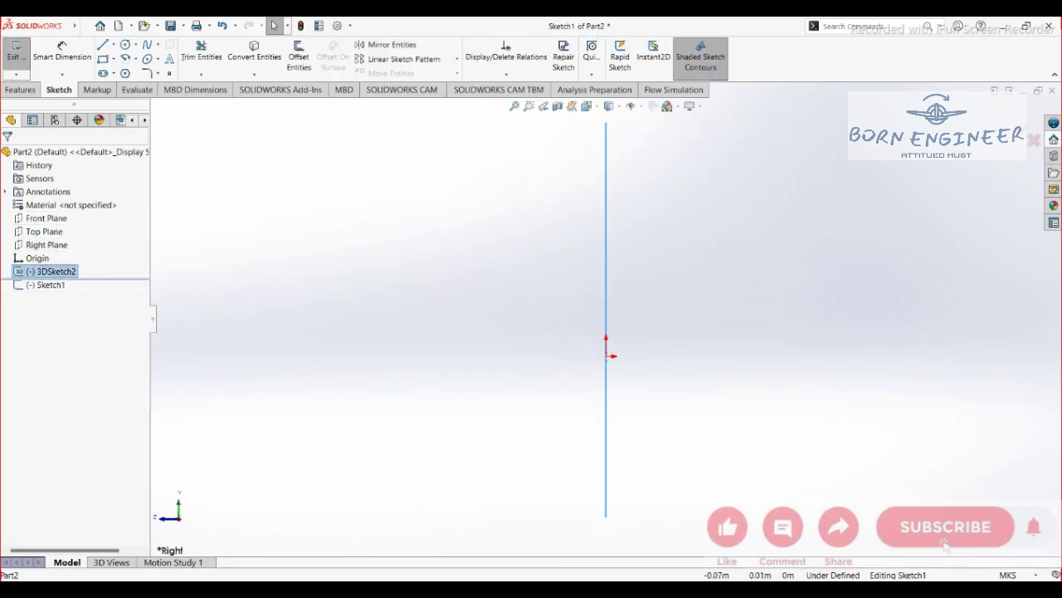
left_click(44, 285)
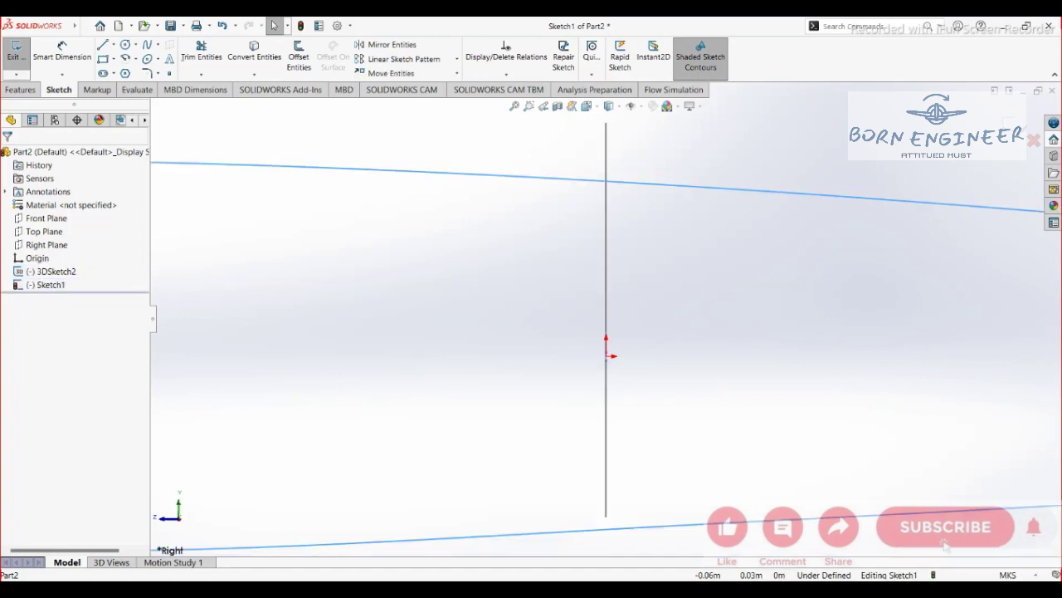
Step: Compare the Right Plane airfoil profile with the 3D sketch airfoil from an angled view and exit the sketch
scroll(642, 247, "down", 5)
scroll(606, 321, "up", 17)
mouse_move(604, 349)
middle_mouse_down()
mouse_move(473, 357)
mouse_move(627, 353)
mouse_move(718, 361)
mouse_move(622, 361)
mouse_move(760, 365)
middle_mouse_up()
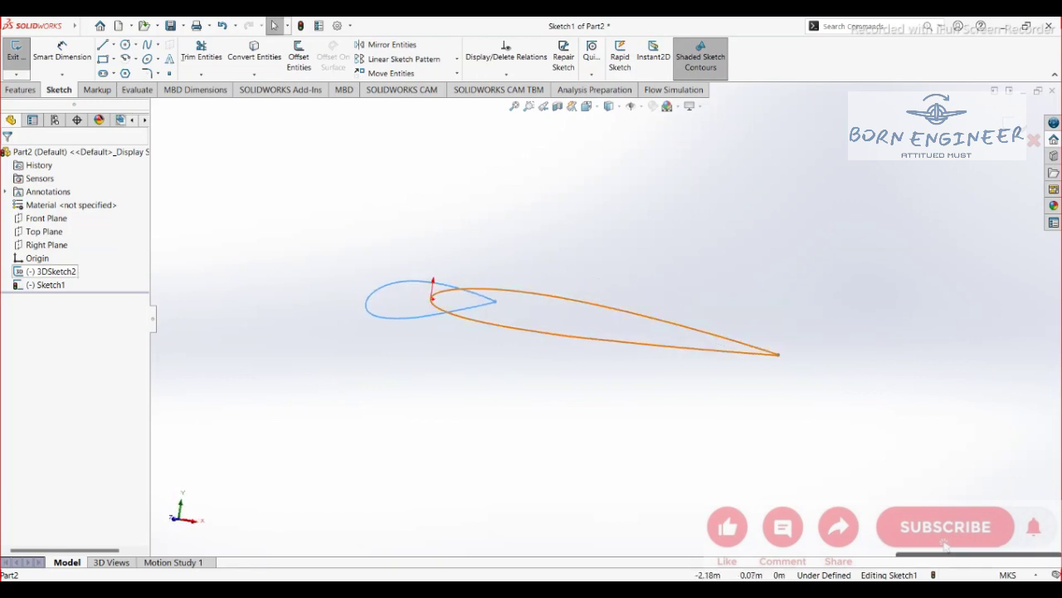
left_click(51, 271)
middle_click_drag(531, 349, 614, 348)
left_click(39, 285)
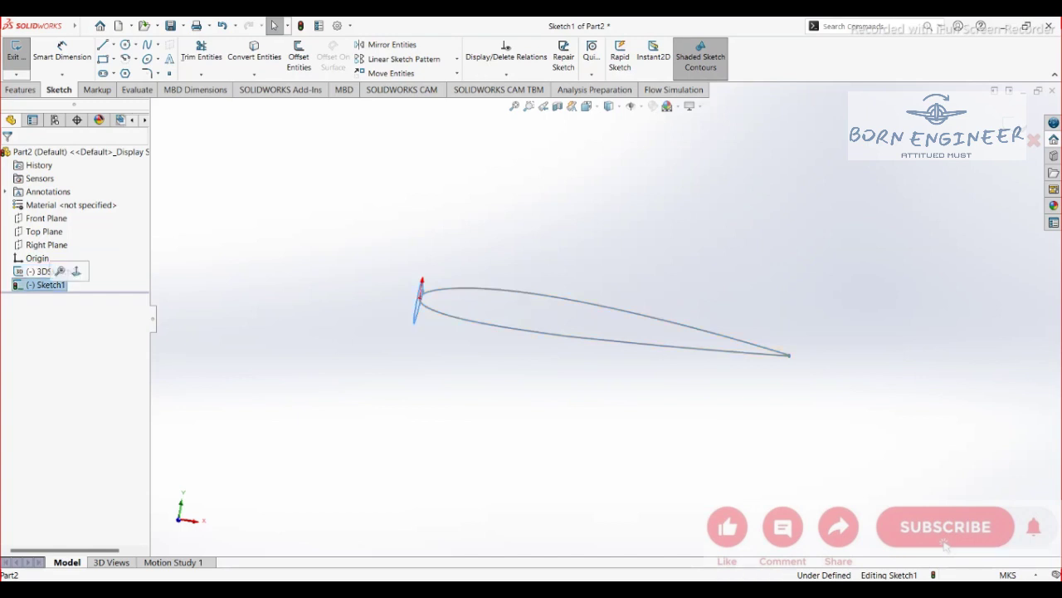
left_click(48, 271)
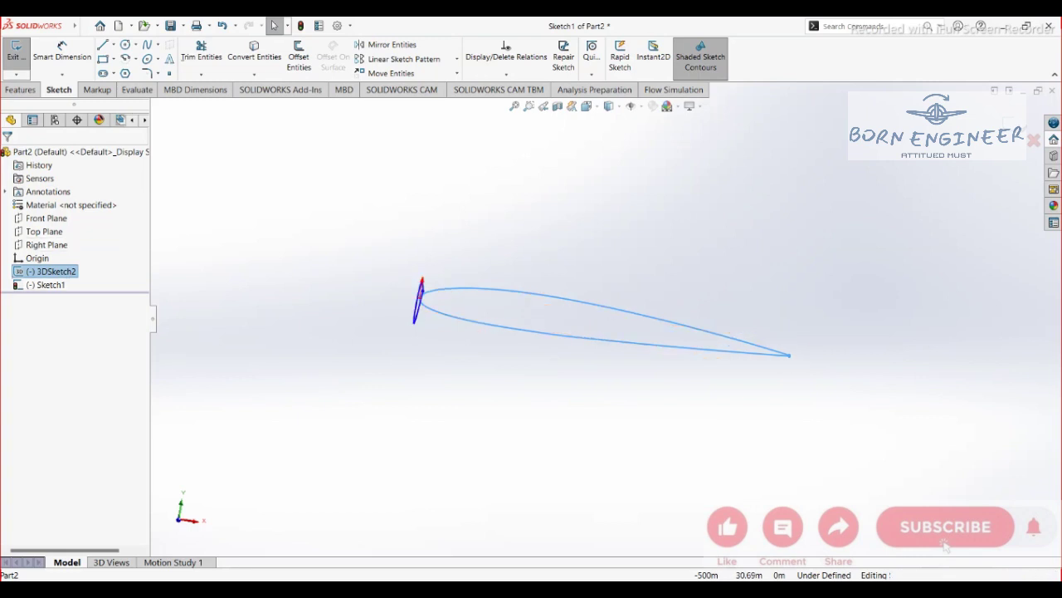
left_click(1015, 128)
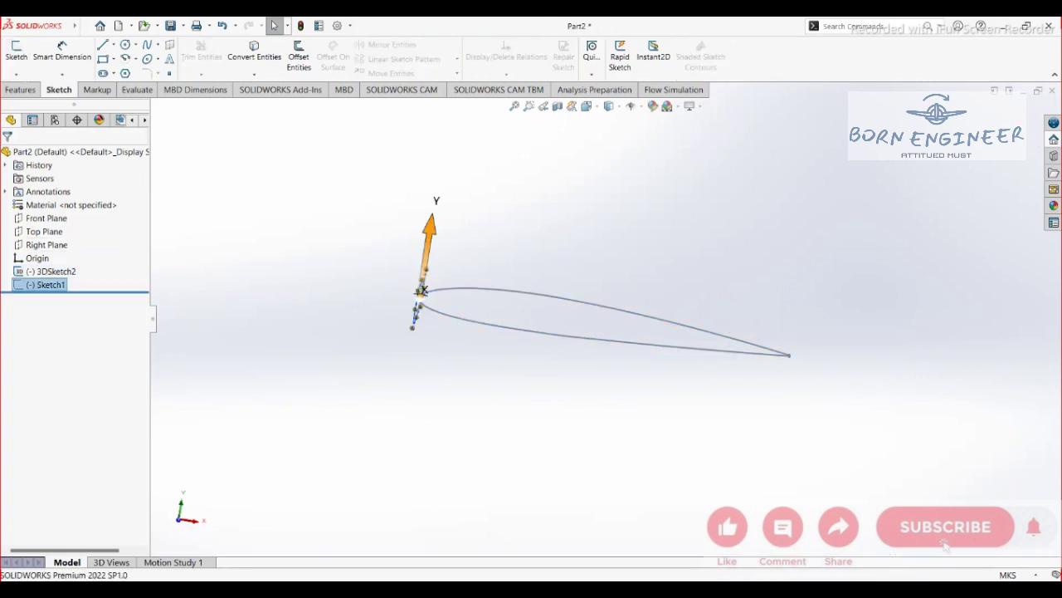
Step: Delete 3DSketch2, the airfoil sketch perpendicular to the Right Plane profile
mouse_move(581, 315)
middle_mouse_down()
mouse_move(490, 315)
mouse_move(606, 319)
middle_mouse_up()
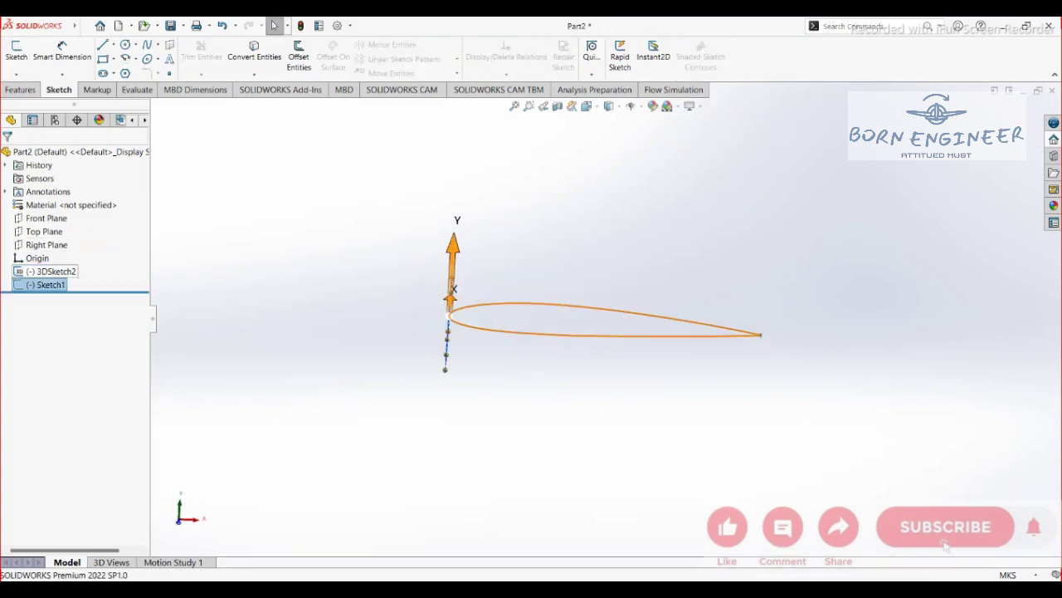
left_click(51, 272)
key("Delete")
left_click(611, 232)
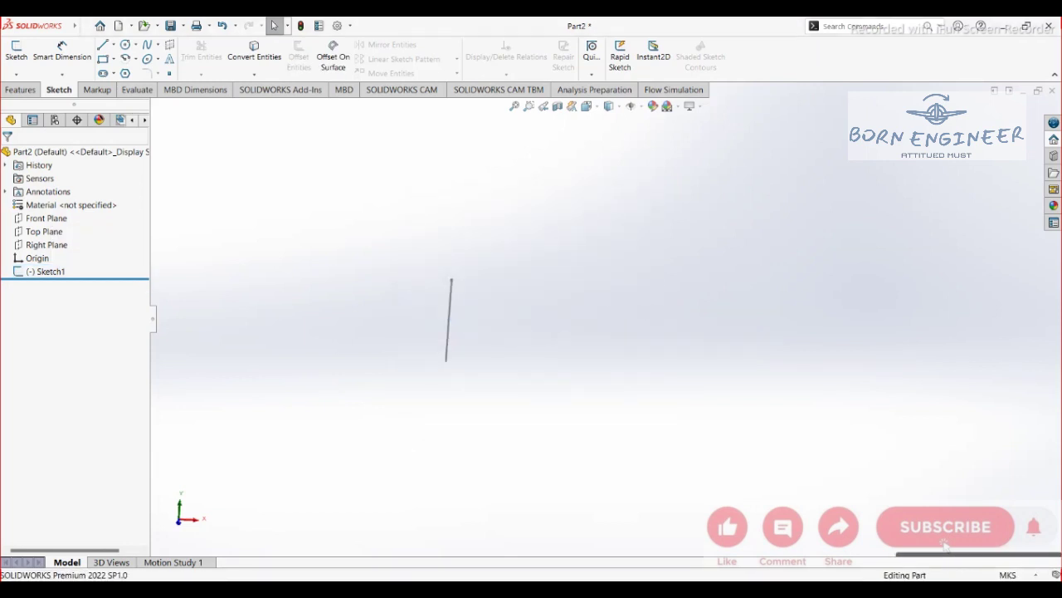
Step: Draw a horizontal chord line in Sketch1 from the airfoil's trailing edge to its leading edge
mouse_move(581, 315)
middle_mouse_down()
mouse_move(490, 324)
mouse_move(631, 323)
mouse_move(465, 328)
mouse_move(452, 315)
mouse_move(486, 316)
middle_mouse_up()
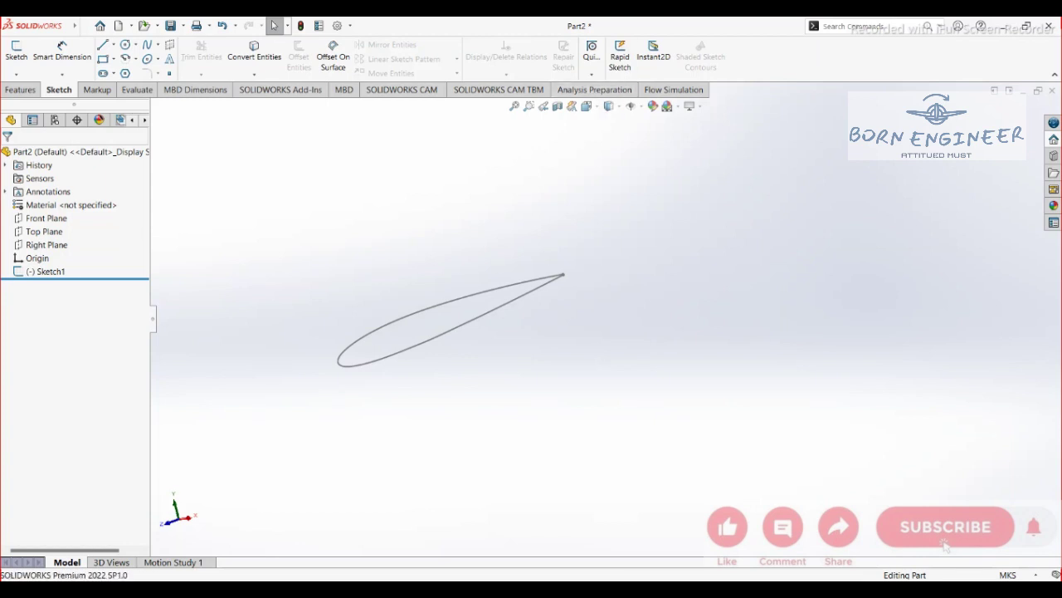
left_click(586, 106)
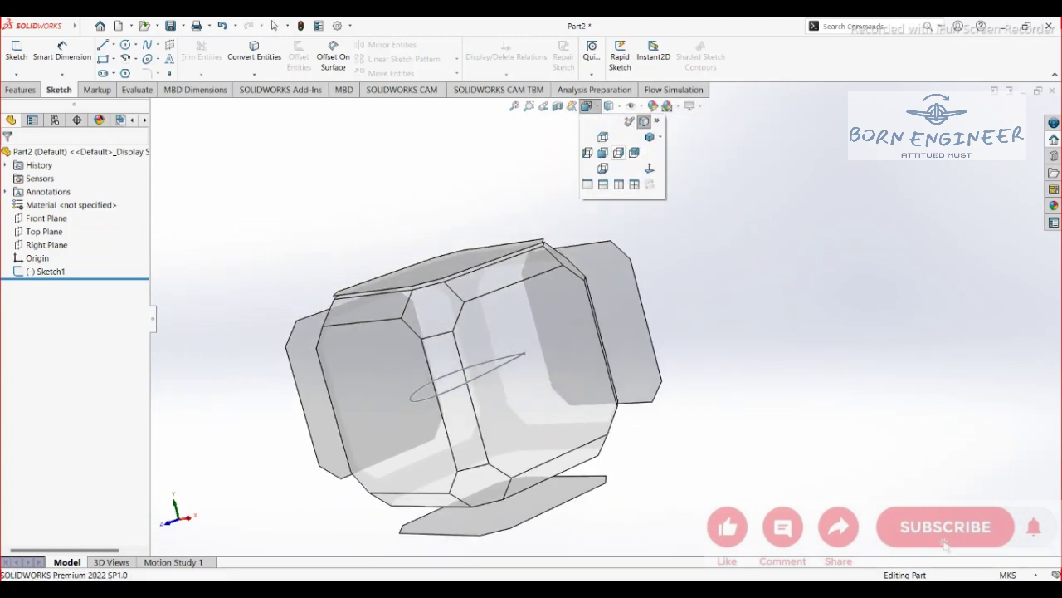
left_click(619, 152)
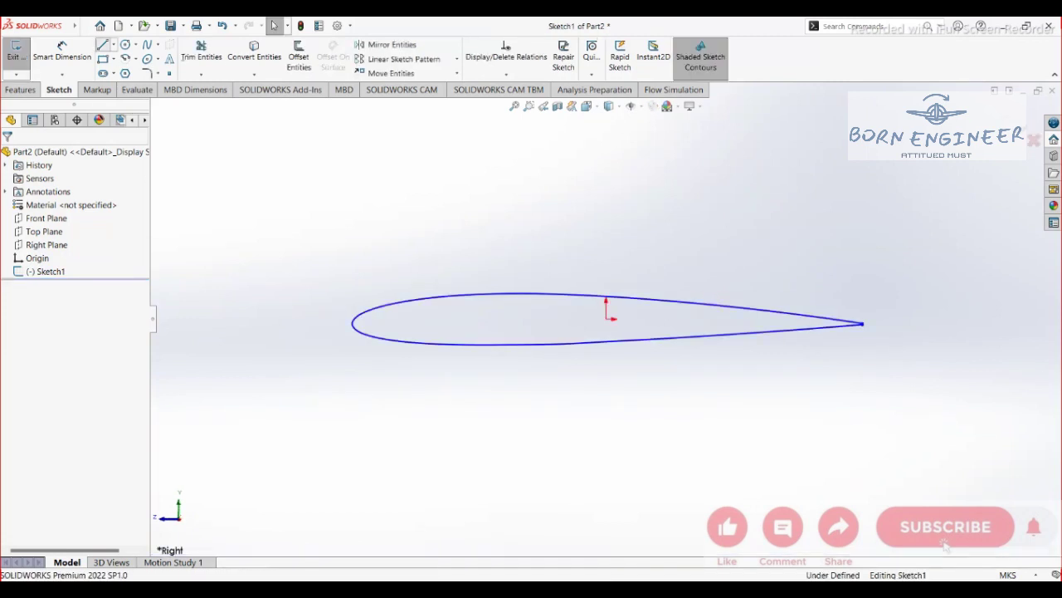
left_click(102, 45)
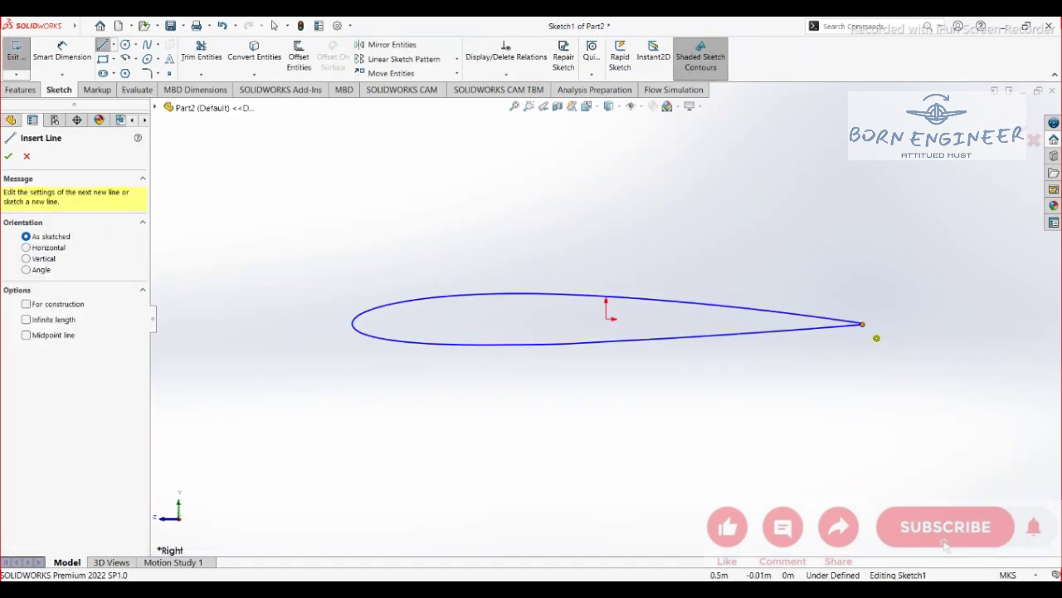
left_click(863, 323)
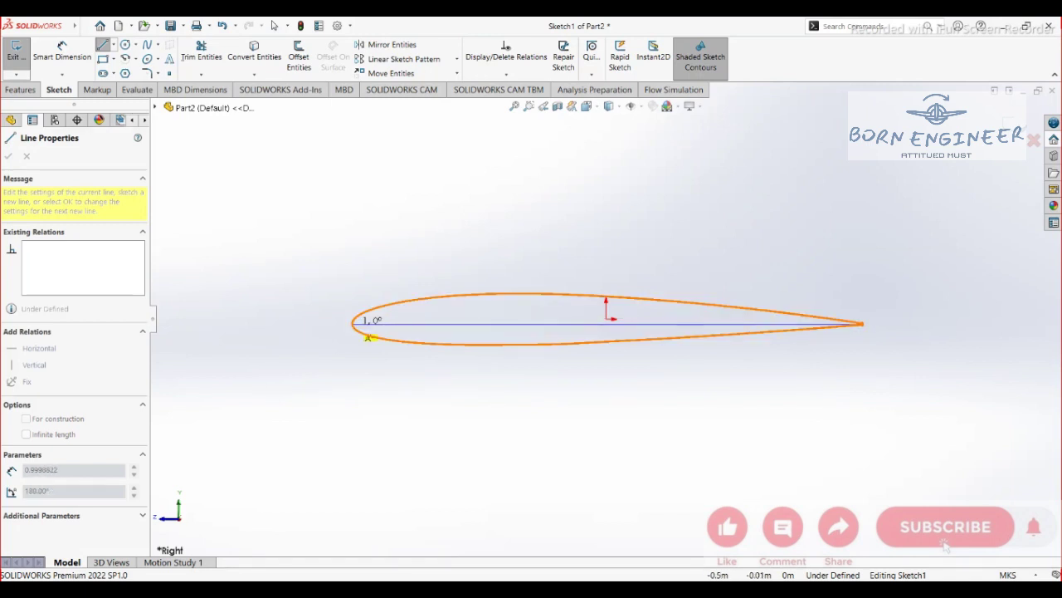
left_click(358, 323)
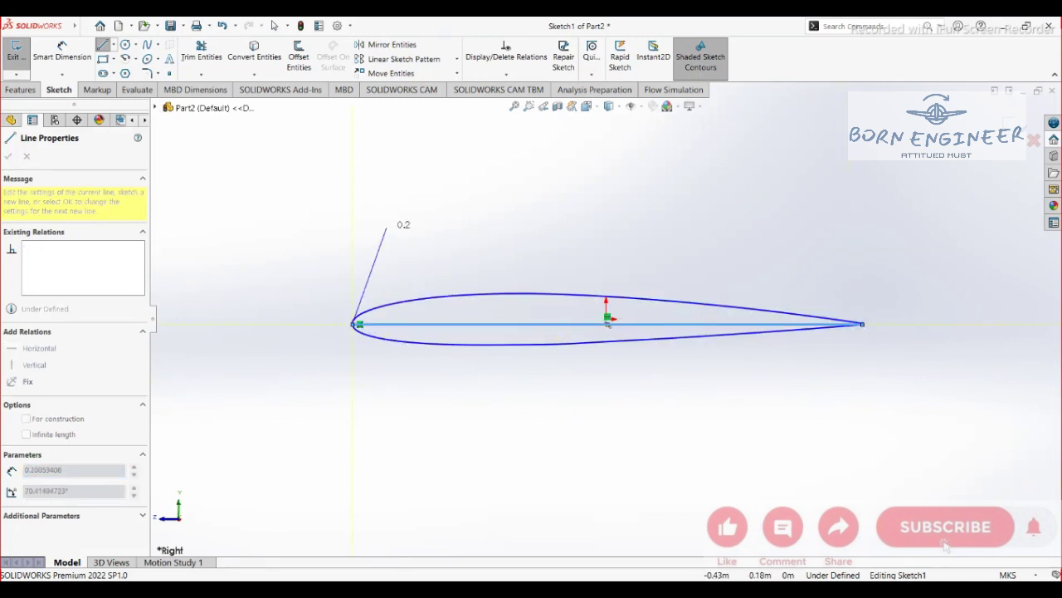
right_click(420, 178)
left_click(448, 237)
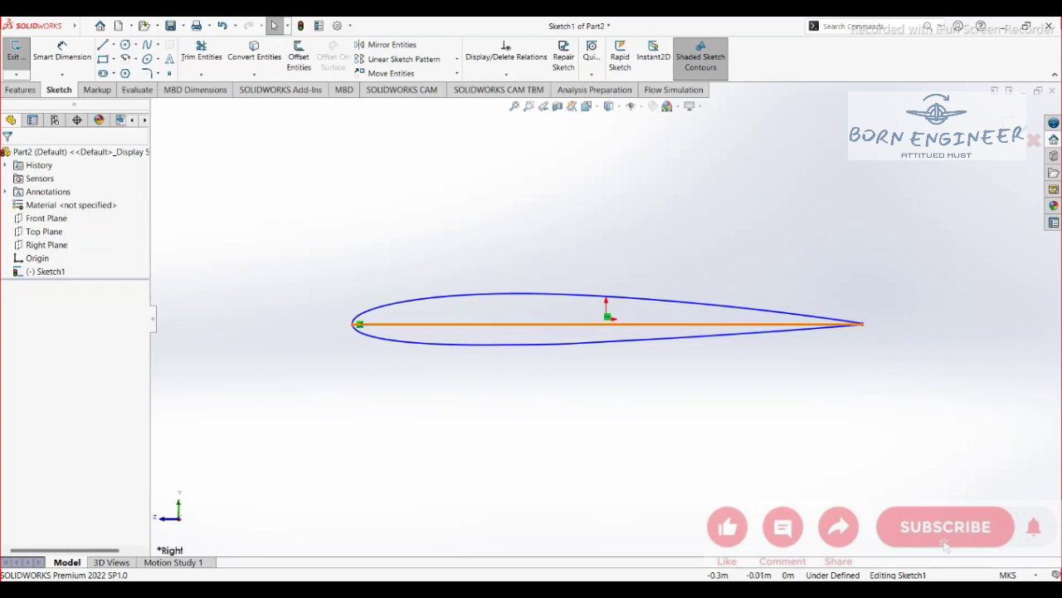
Step: Dimension the chord line to 1 m and exit the sketch
left_click(62, 50)
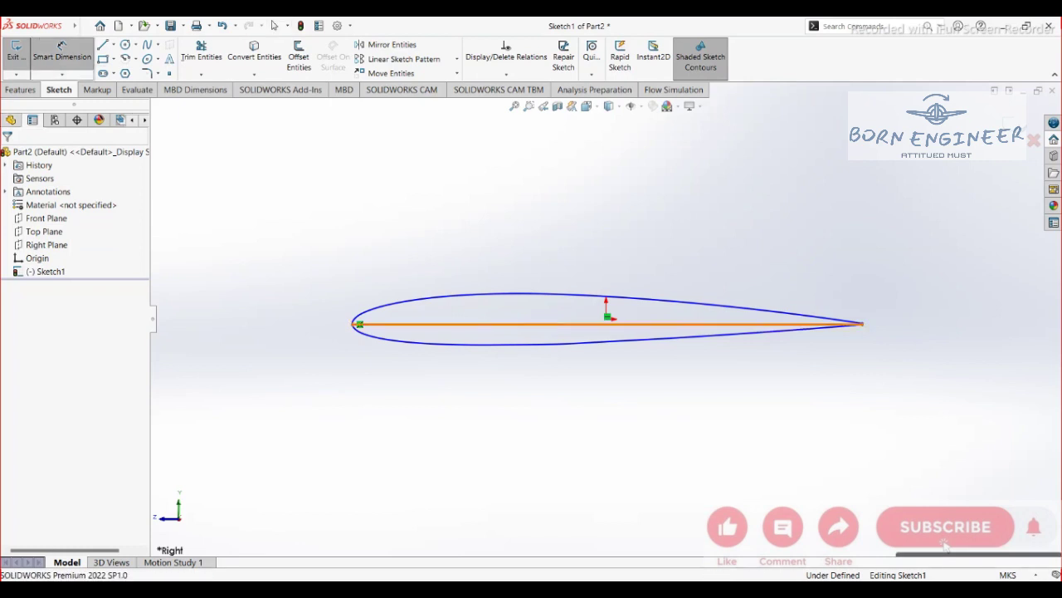
left_click(551, 323)
left_click(573, 235)
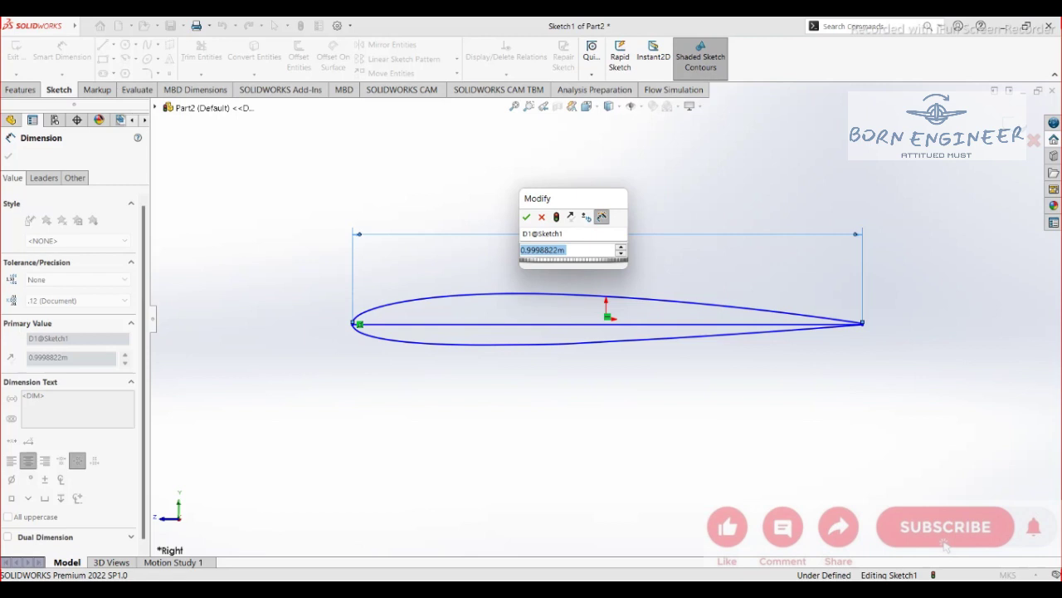
left_click(568, 250)
key("BackSpace")
key("BackSpace")
key("BackSpace")
key("BackSpace")
key("BackSpace")
key("BackSpace")
key("BackSpace")
key("BackSpace")
key("BackSpace")
key("BackSpace")
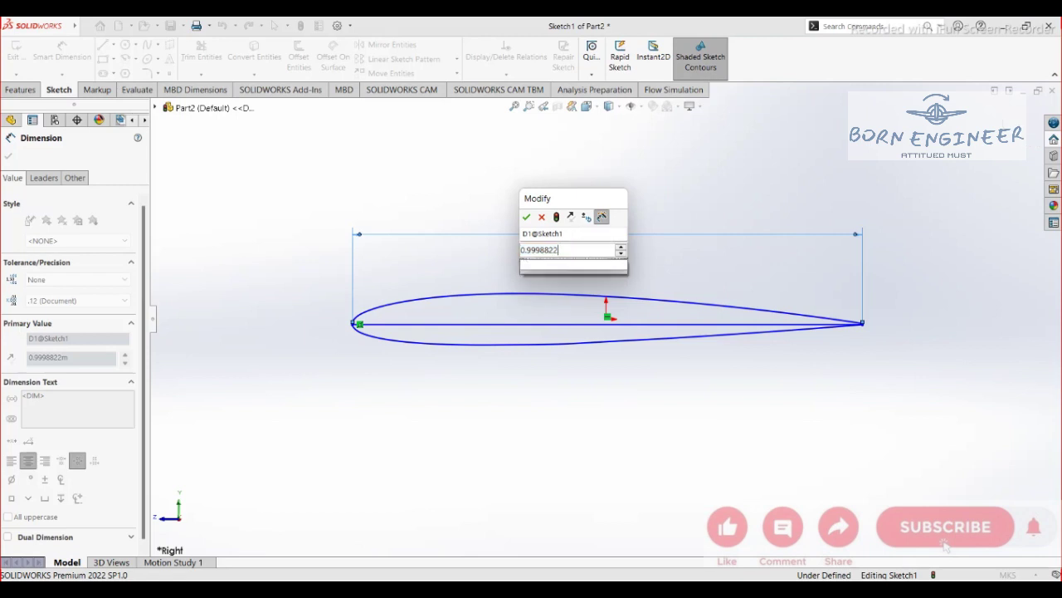
type("1")
mouse_move(573, 271)
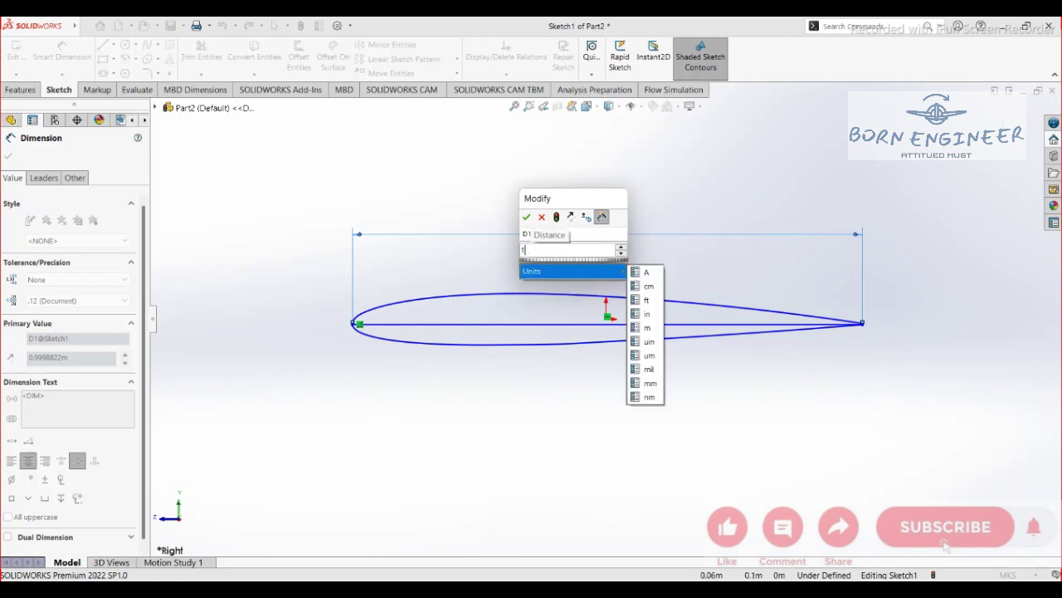
key("Return")
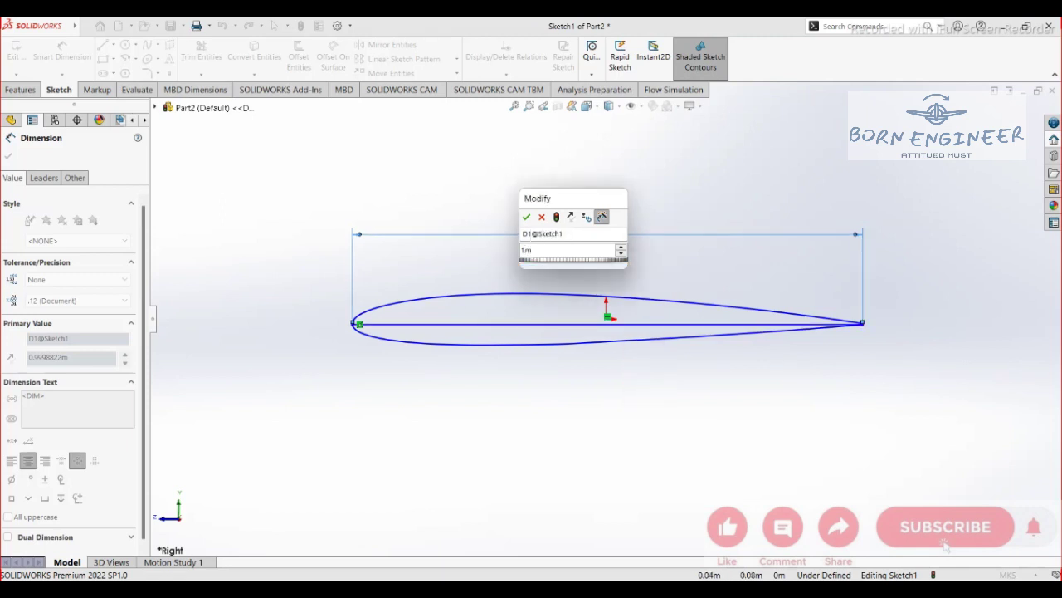
left_click(527, 216)
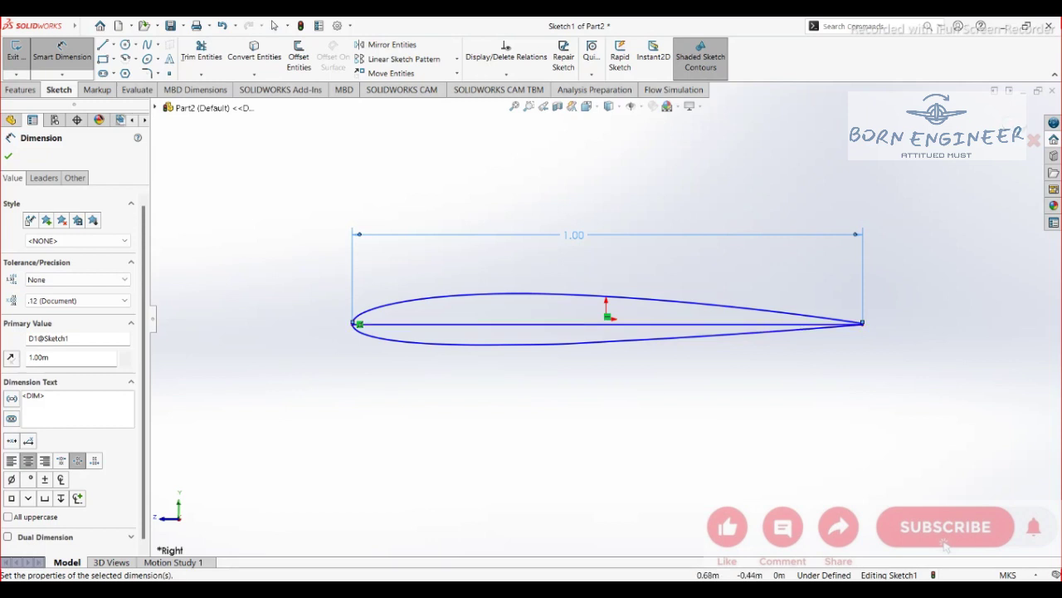
left_click(1011, 123)
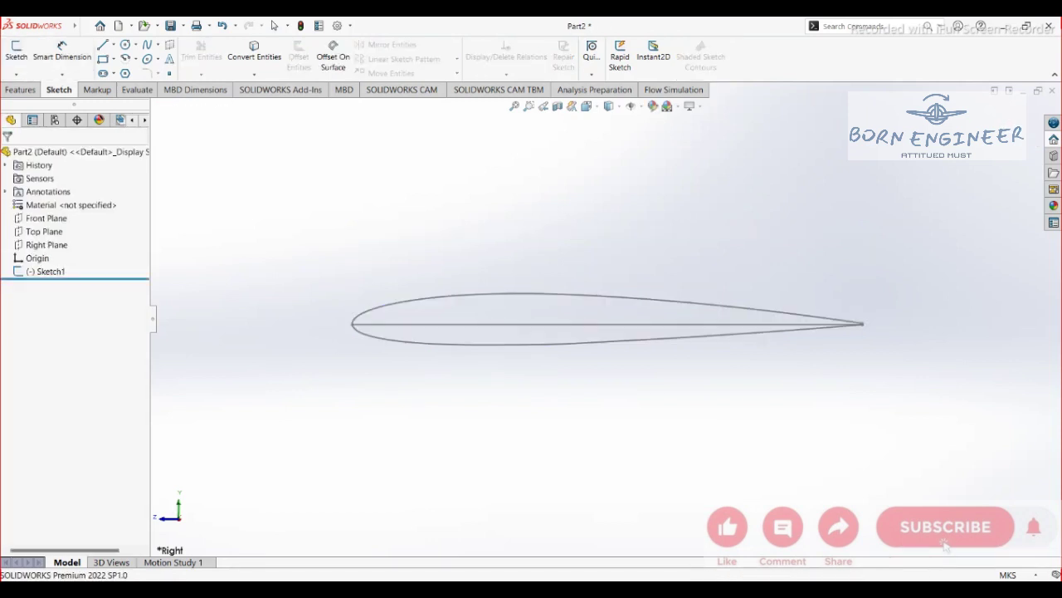
Step: Reopen Sketch1 for editing and delete the chord line together with its dimension
left_click(45, 271)
left_click(56, 234)
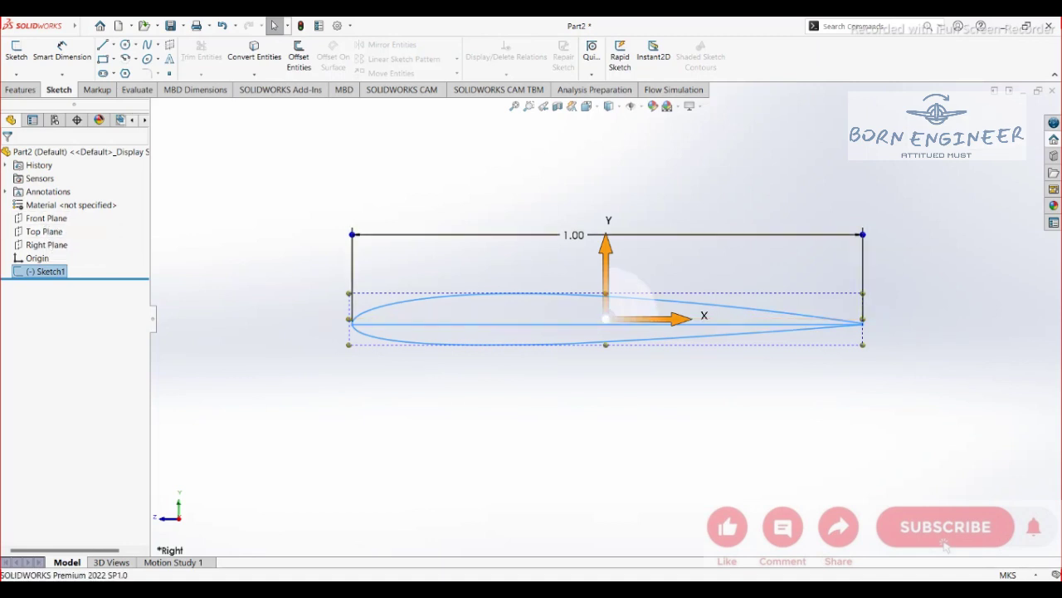
left_click(40, 271)
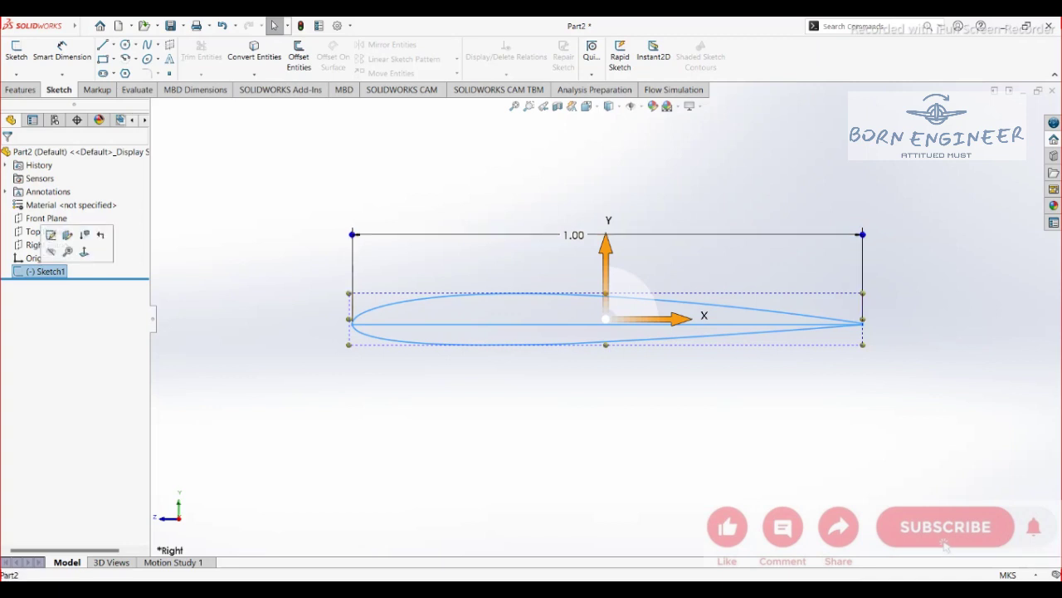
key("Escape")
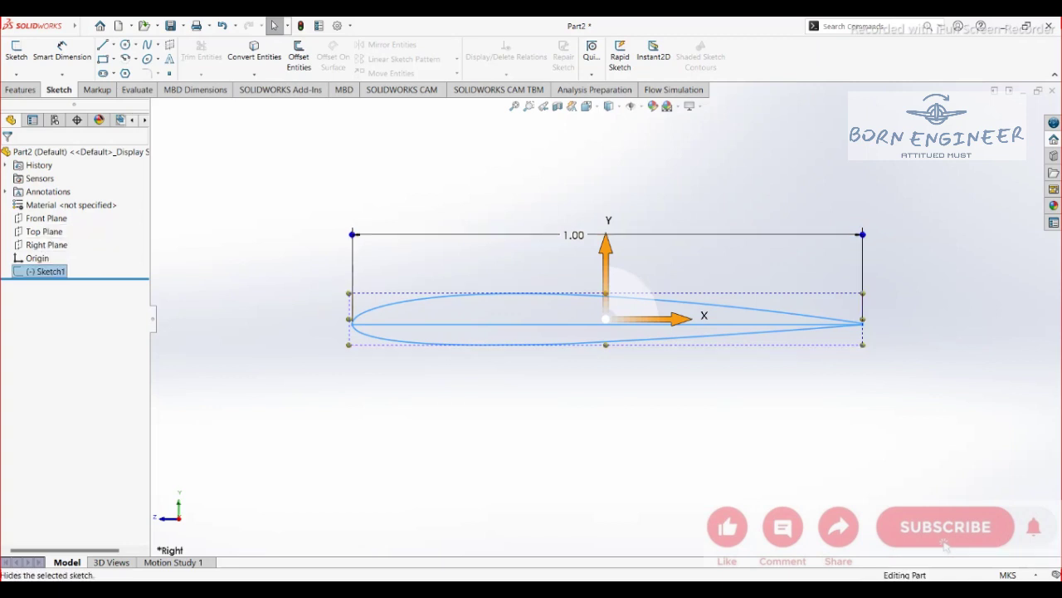
right_click(45, 270)
left_click(55, 236)
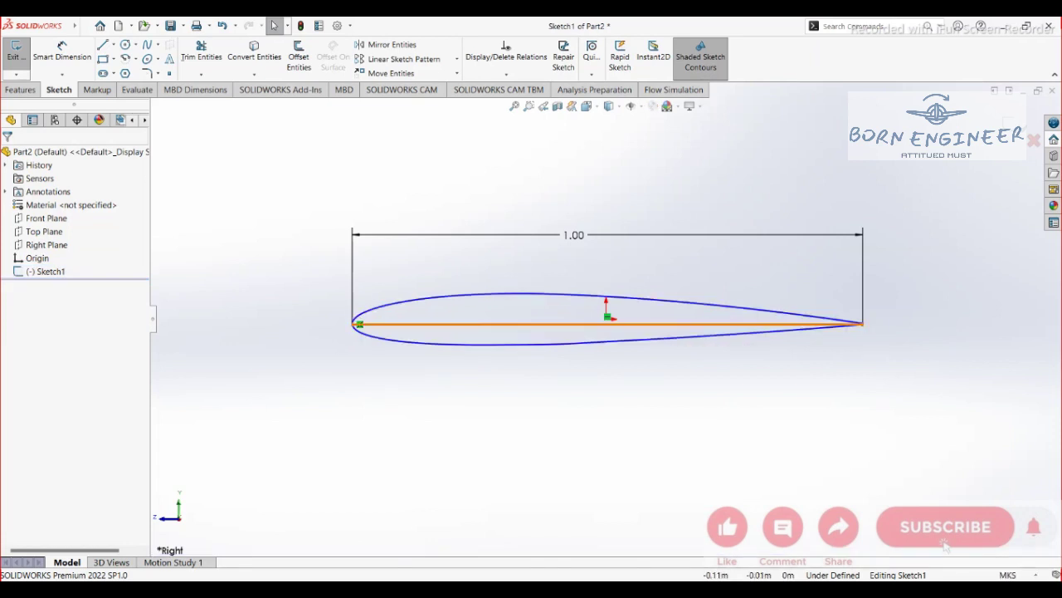
left_click(608, 323)
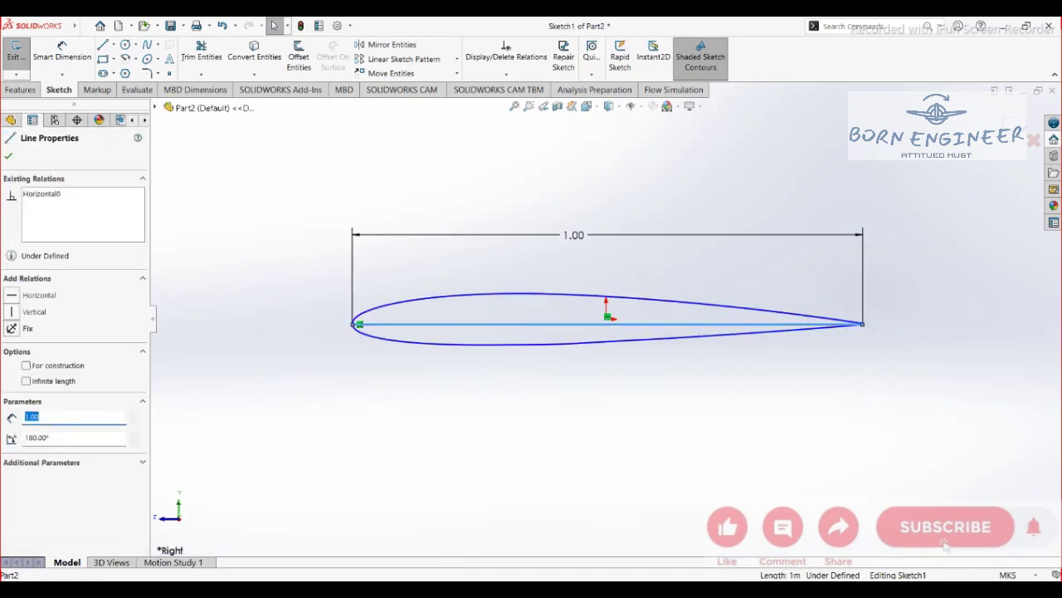
key("Delete")
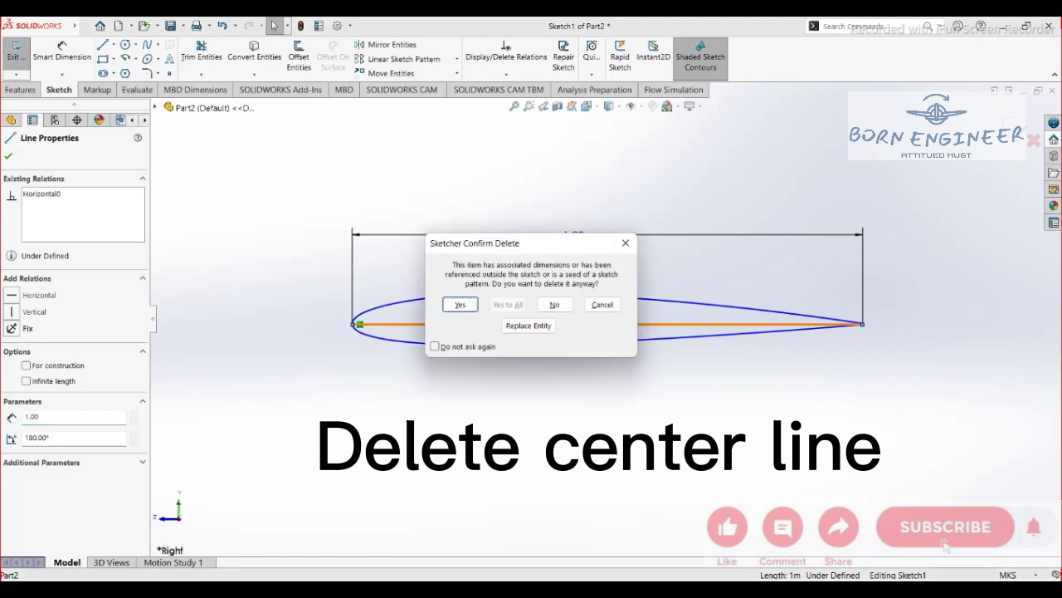
key("Return")
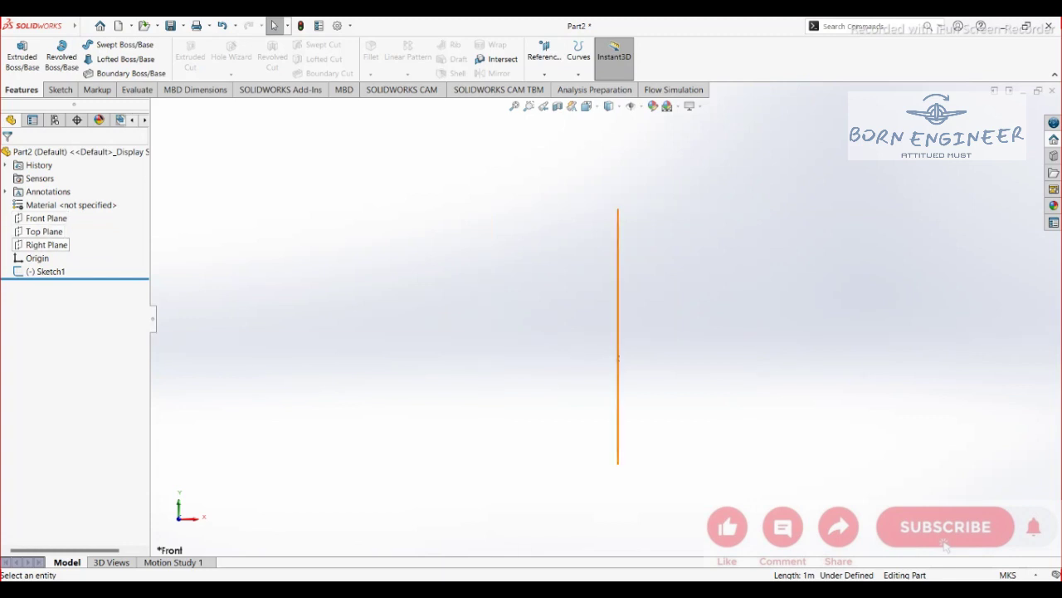
Step: Create a reference plane parallel to the Right Plane at an offset of 0.30 m
left_click(46, 245)
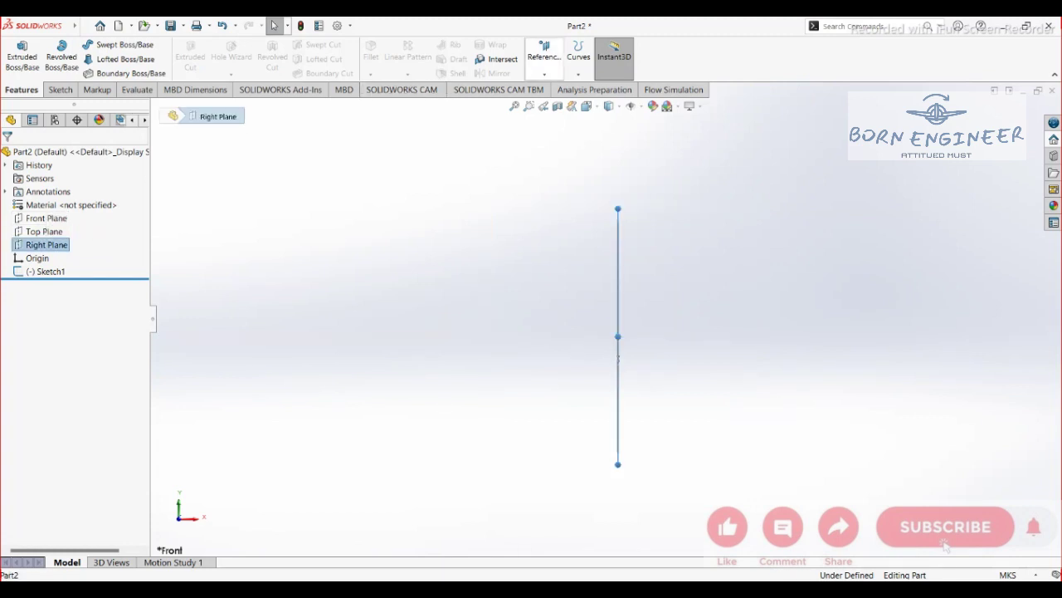
left_click(544, 73)
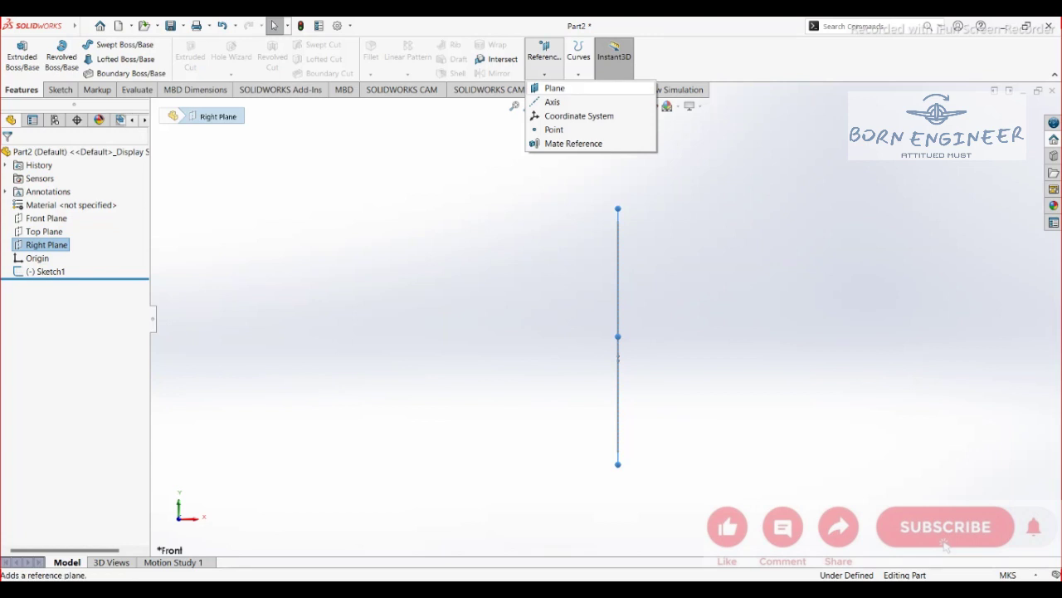
left_click(554, 88)
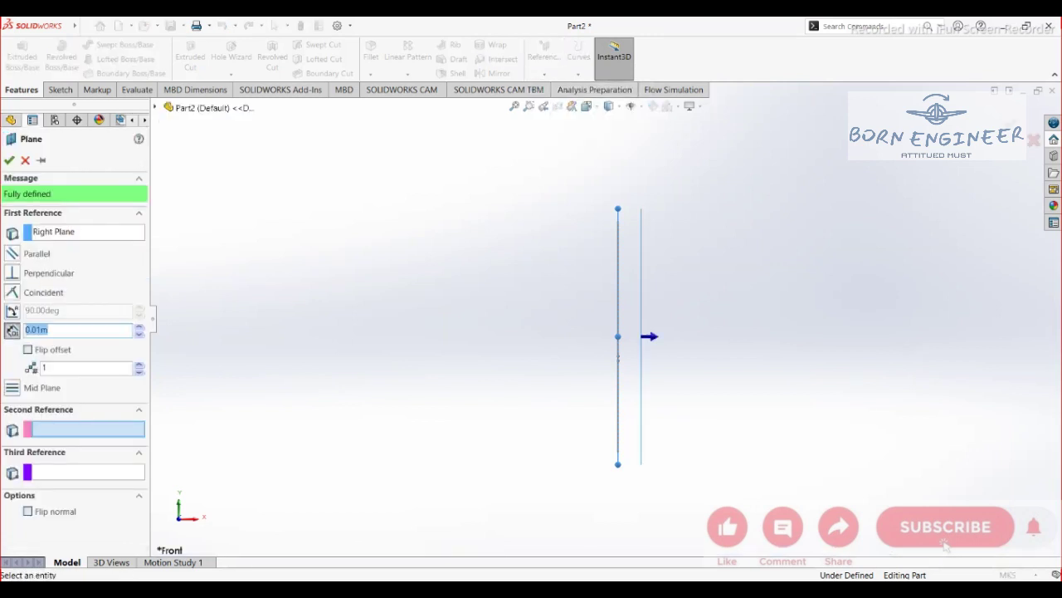
left_click(51, 330)
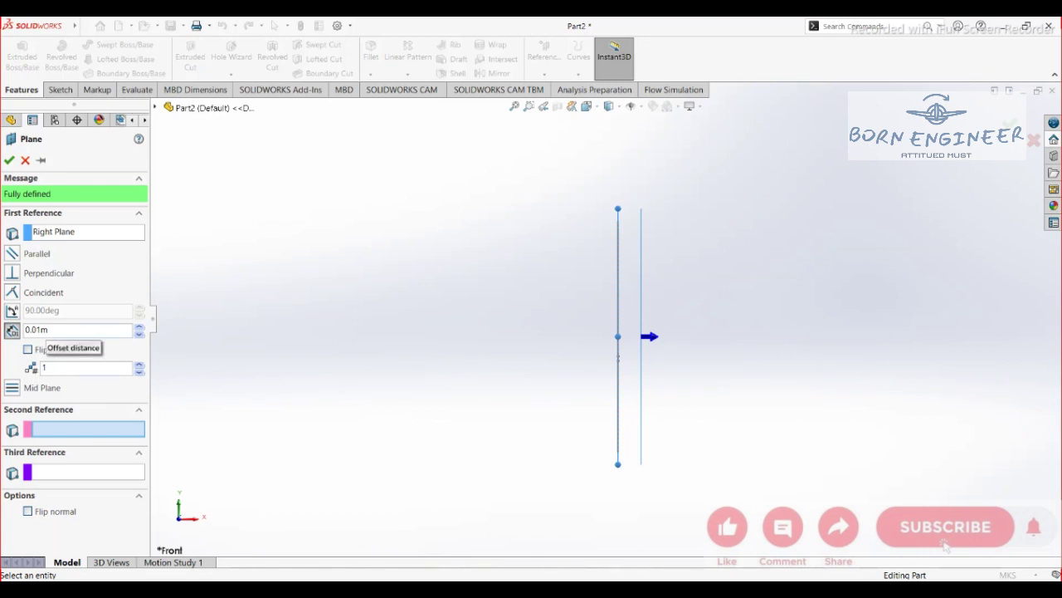
left_click(138, 326)
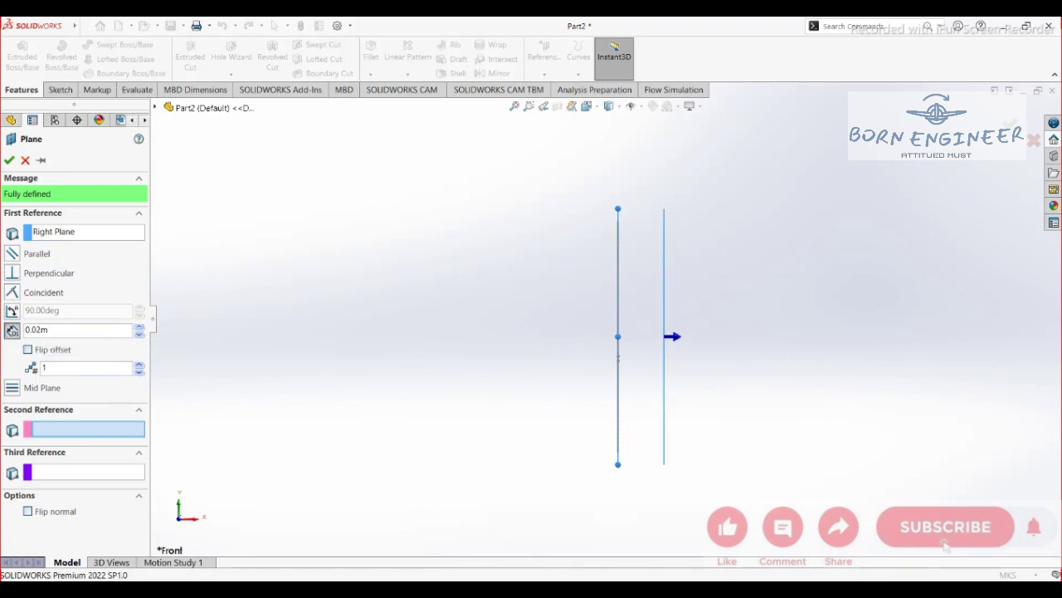
left_click(139, 326)
left_click(139, 326)
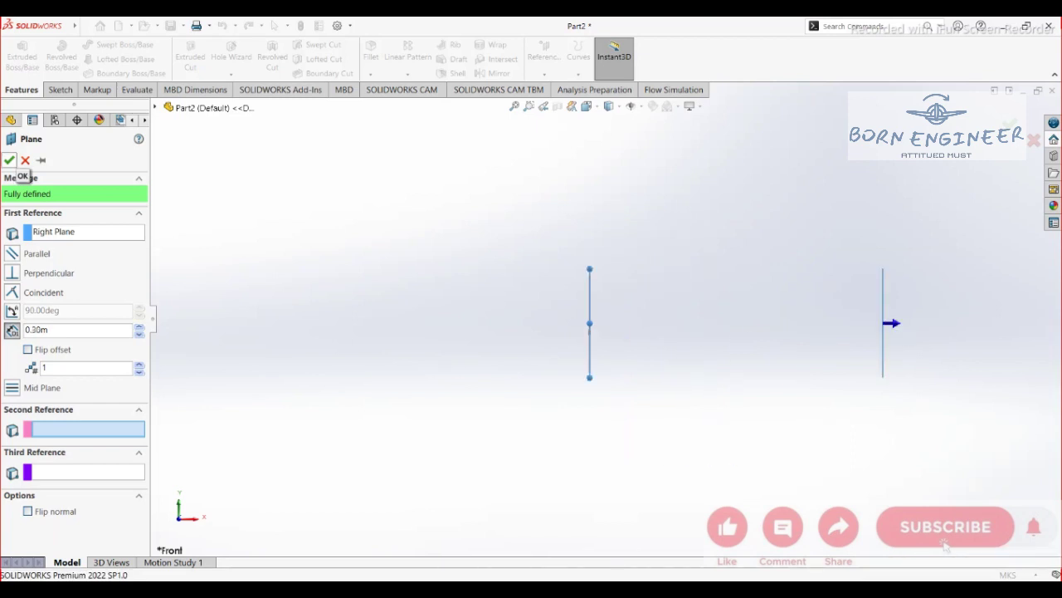
left_click(10, 160)
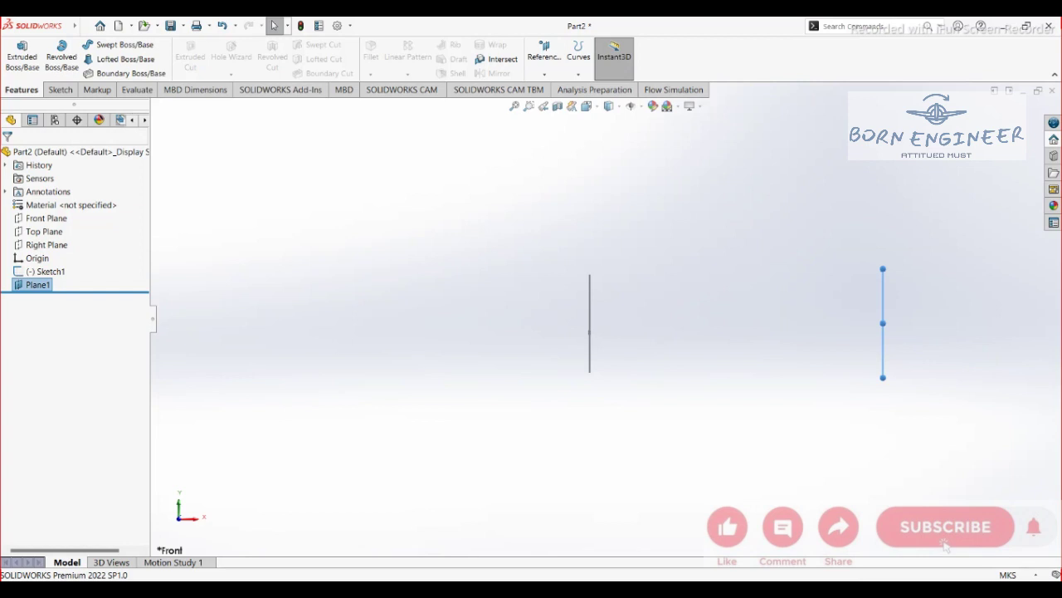
left_click(38, 285)
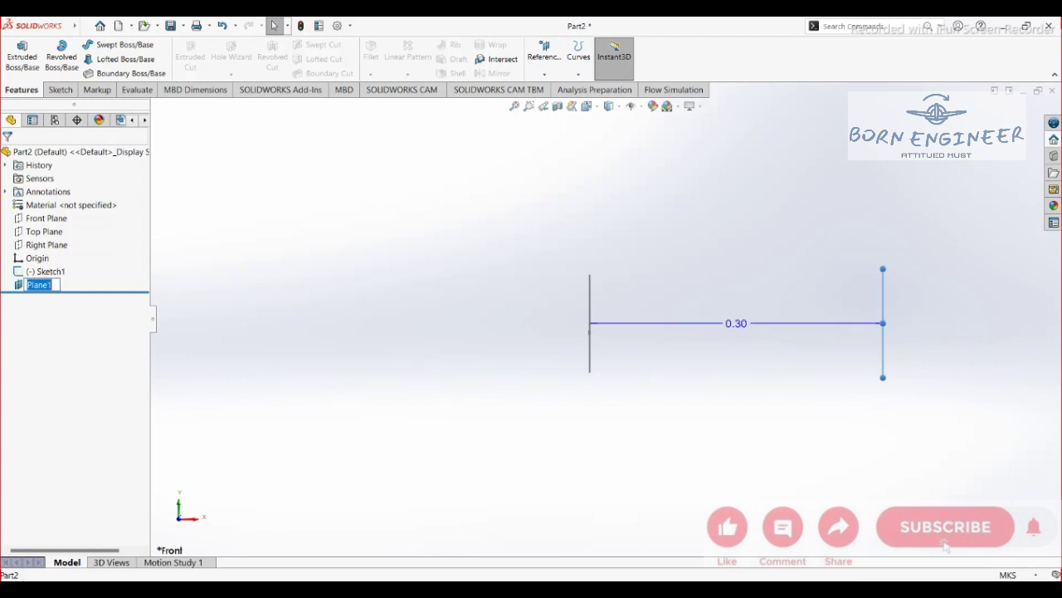
key("Escape")
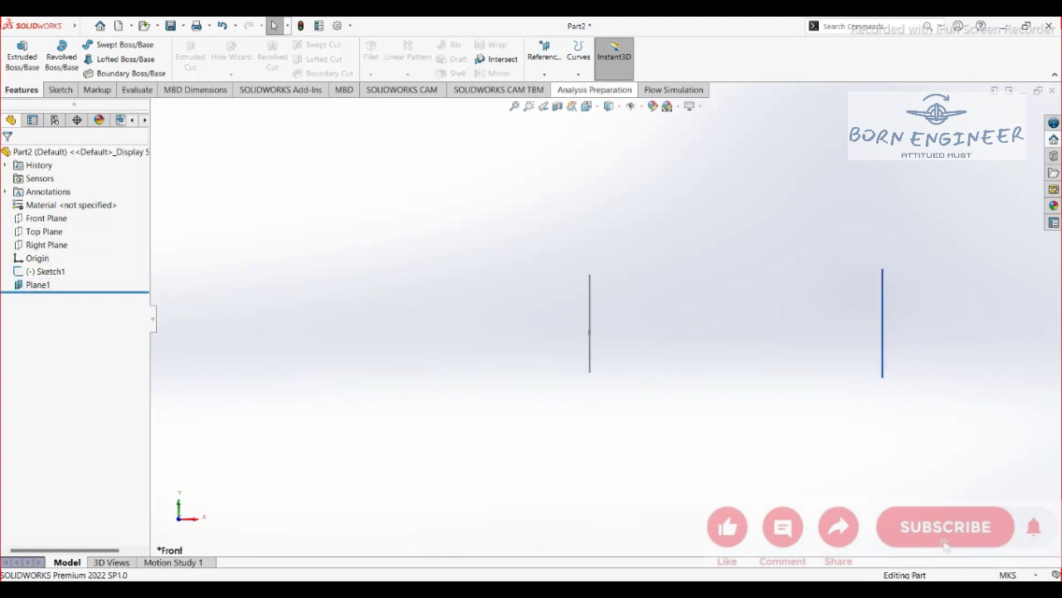
left_click(545, 52)
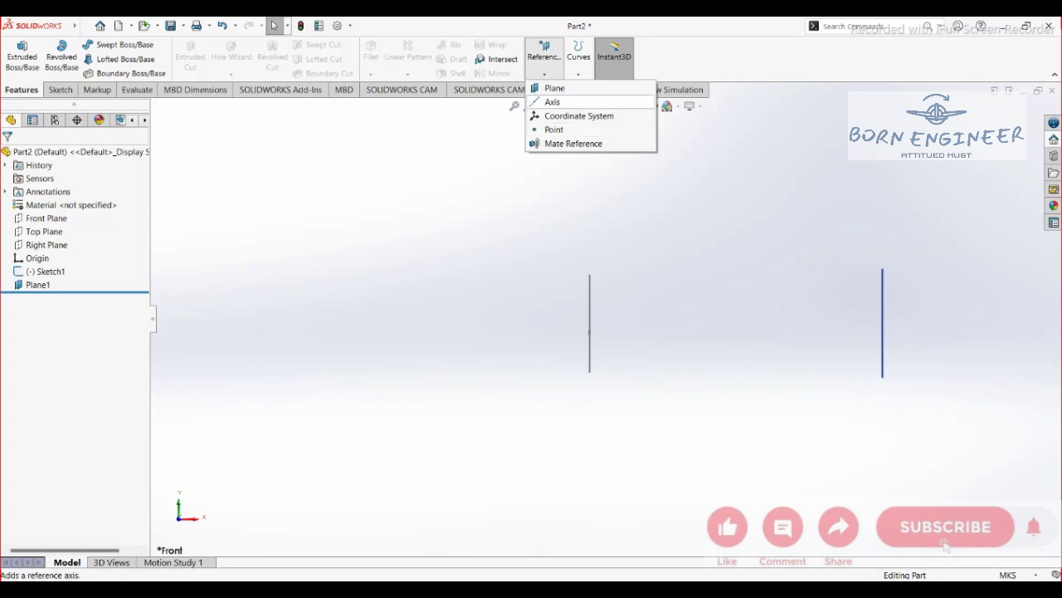
key("Escape")
left_click(61, 90)
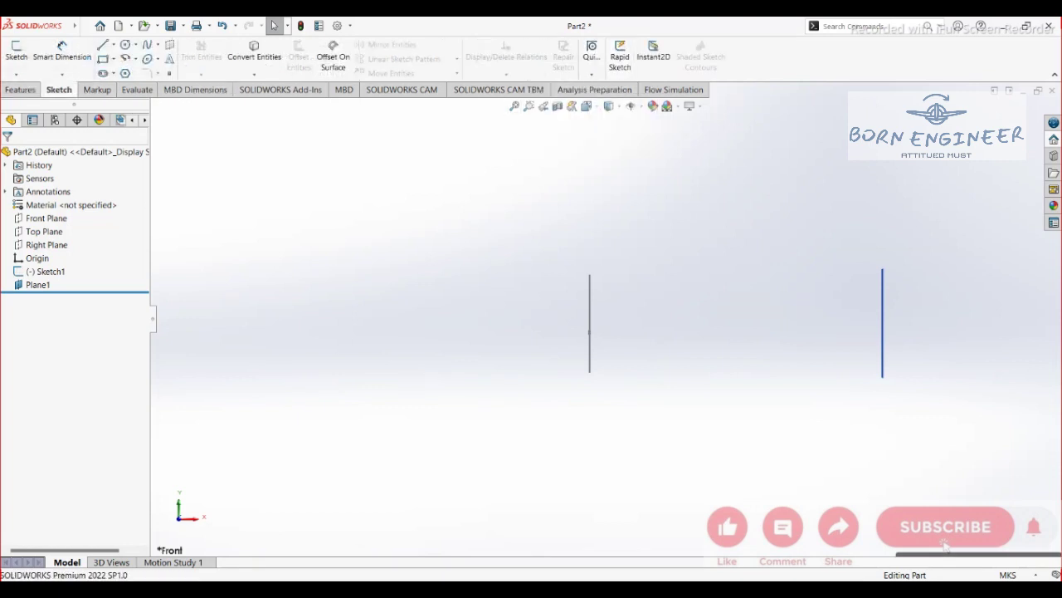
Step: Set Plane1's offset from the Right Plane to 1.00 m
left_click(586, 106)
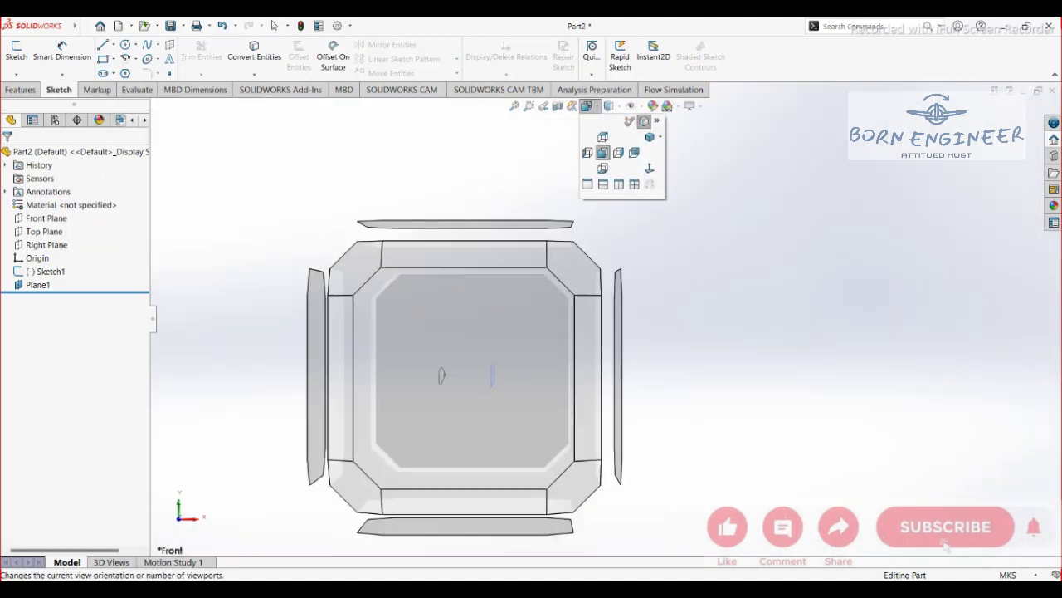
left_click(619, 153)
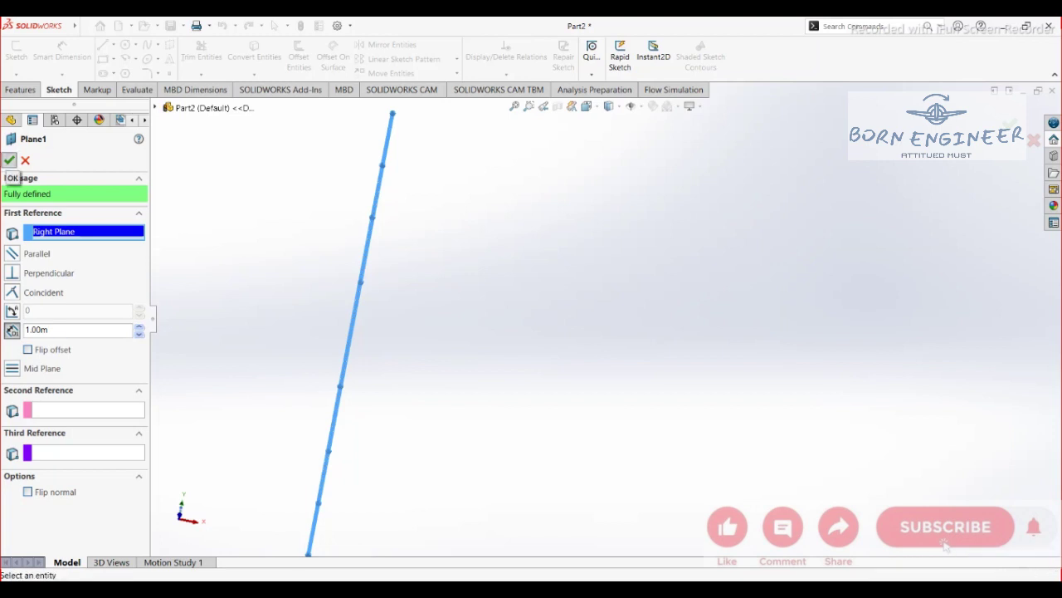
left_click(10, 160)
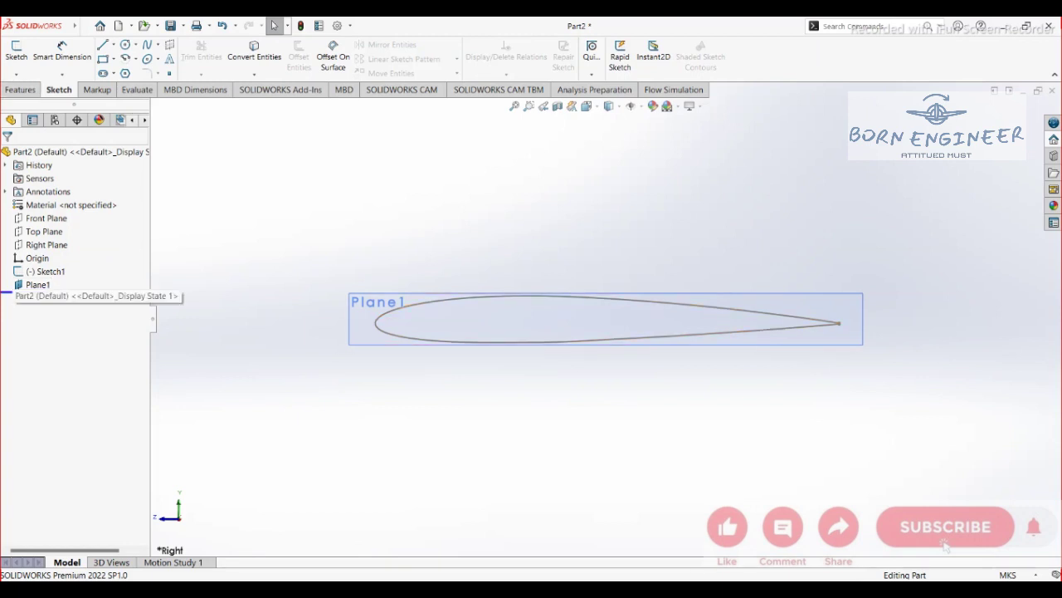
Step: Start a sketch on Plane1, paste the copied airfoil curve, and draw a horizontal chord line from its trailing edge to its leading edge
right_click(33, 285)
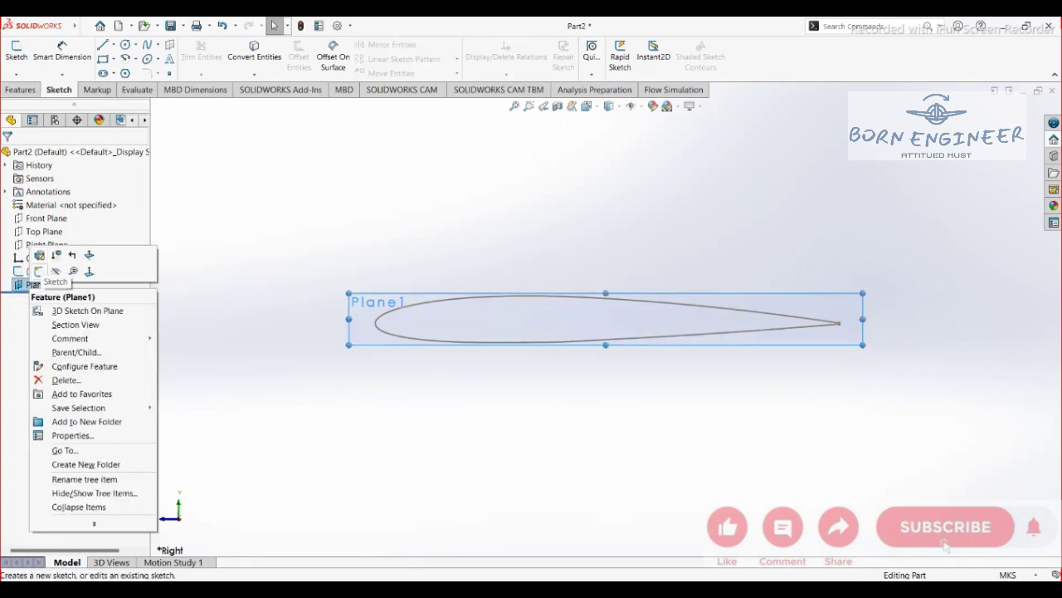
left_click(38, 271)
key("ctrl+v")
key("l")
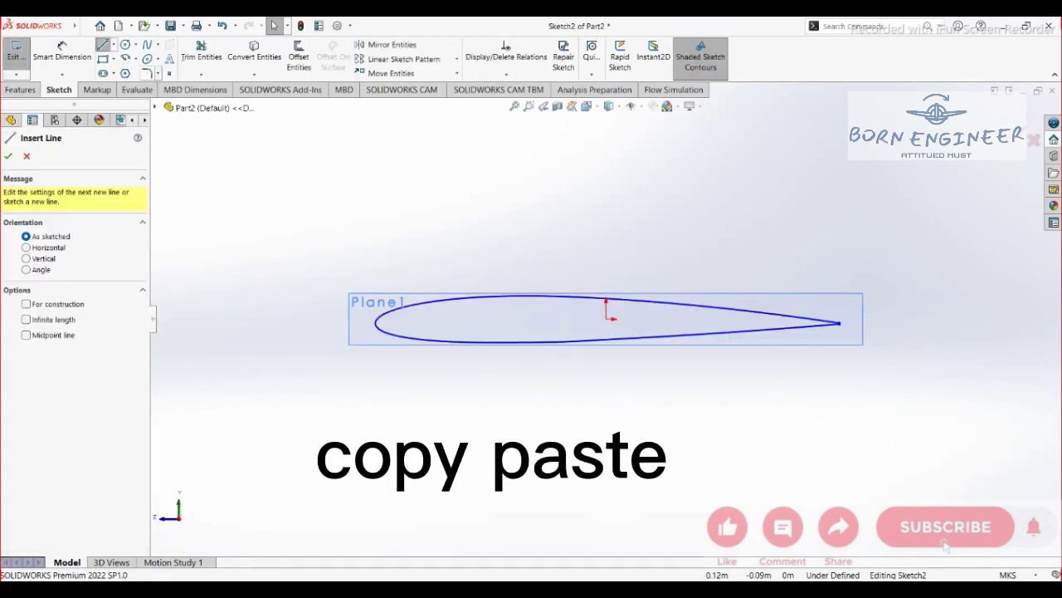
left_click(840, 322)
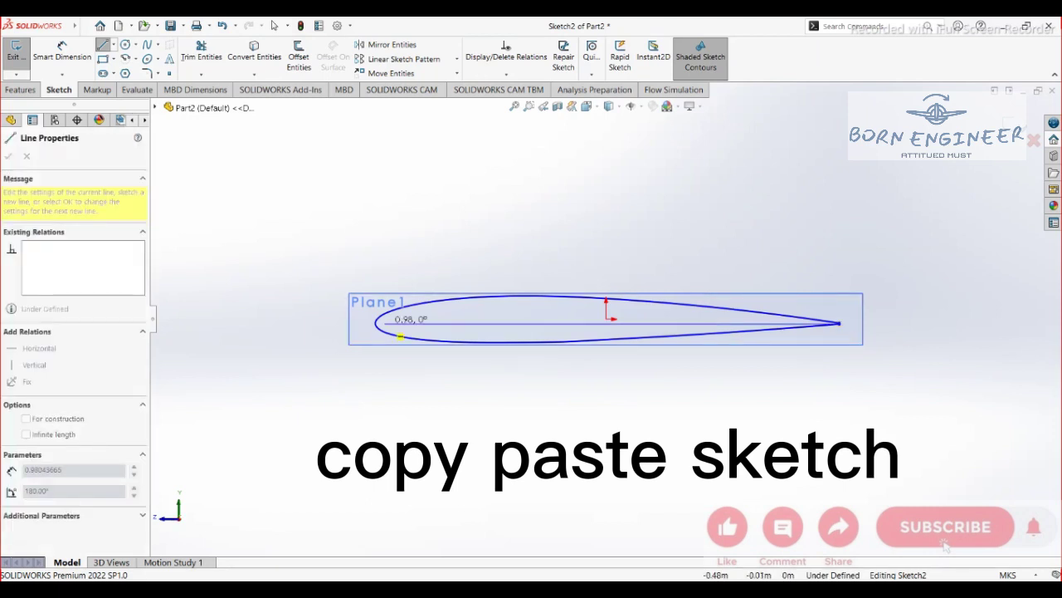
left_click(379, 323)
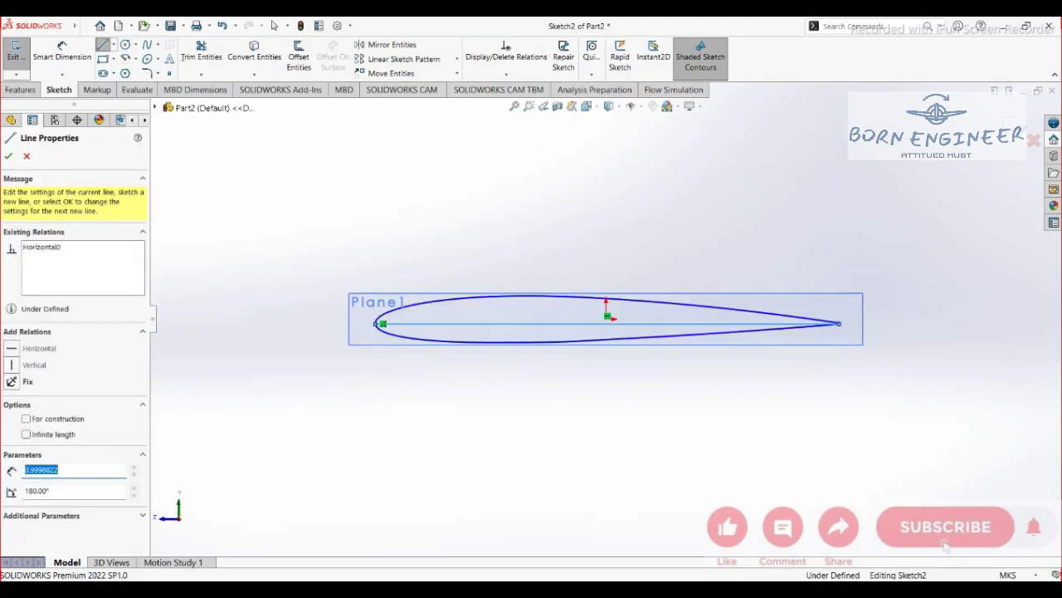
right_click(518, 229)
left_click(545, 238)
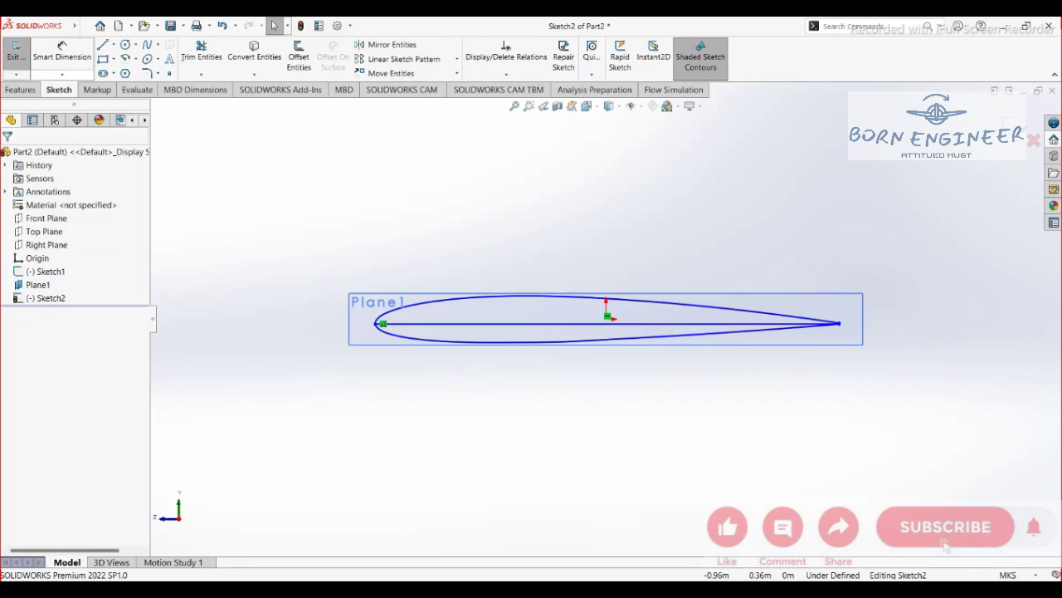
Step: Scale the pasted airfoil by dimensioning its chord line to 0.5 m, and delete the chord line and exit the sketch
left_click(63, 50)
left_click(610, 324)
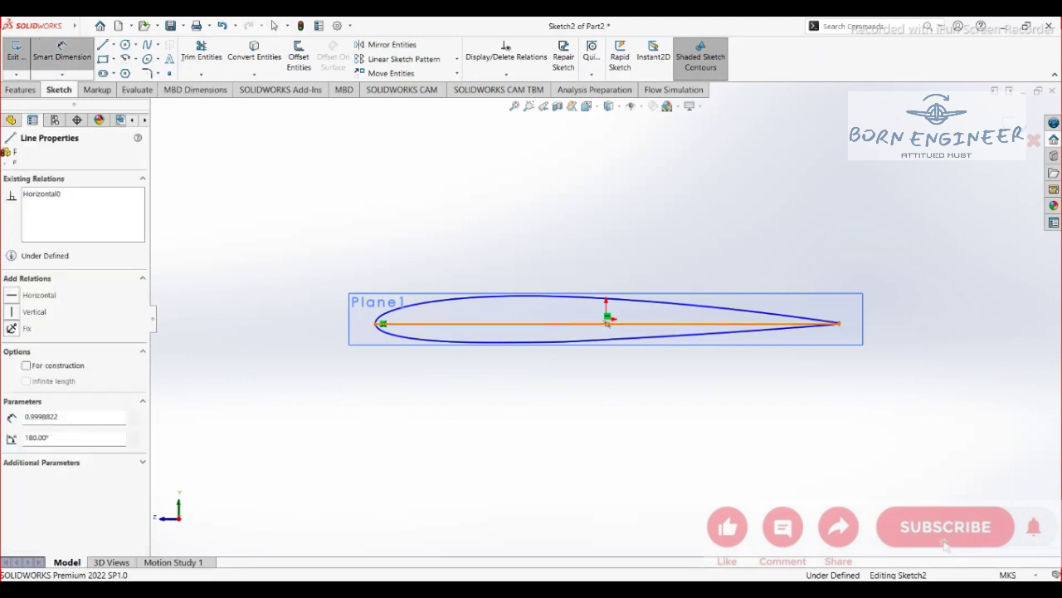
left_click(576, 214)
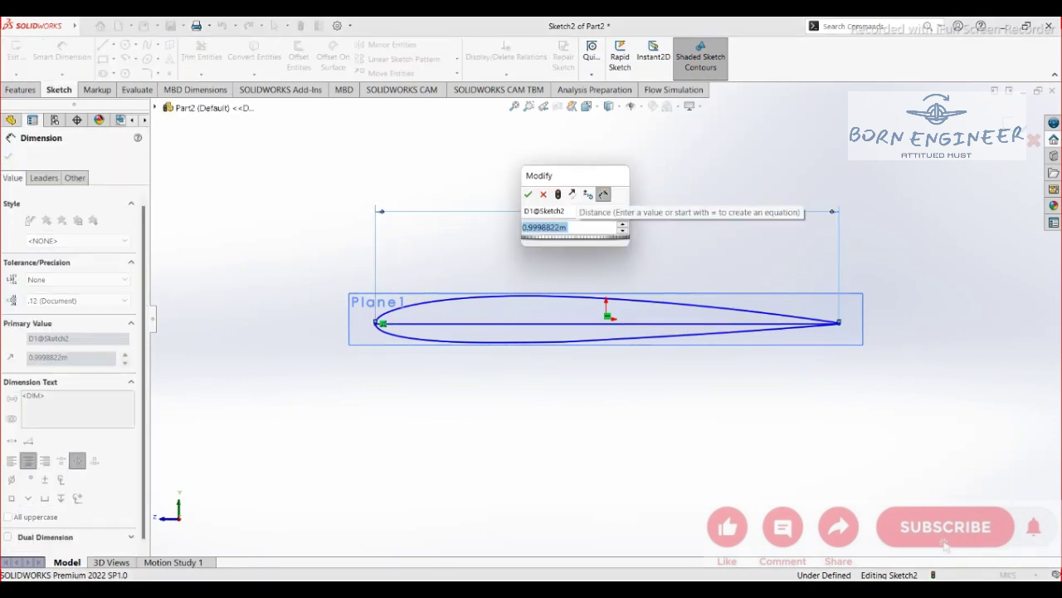
type("=")
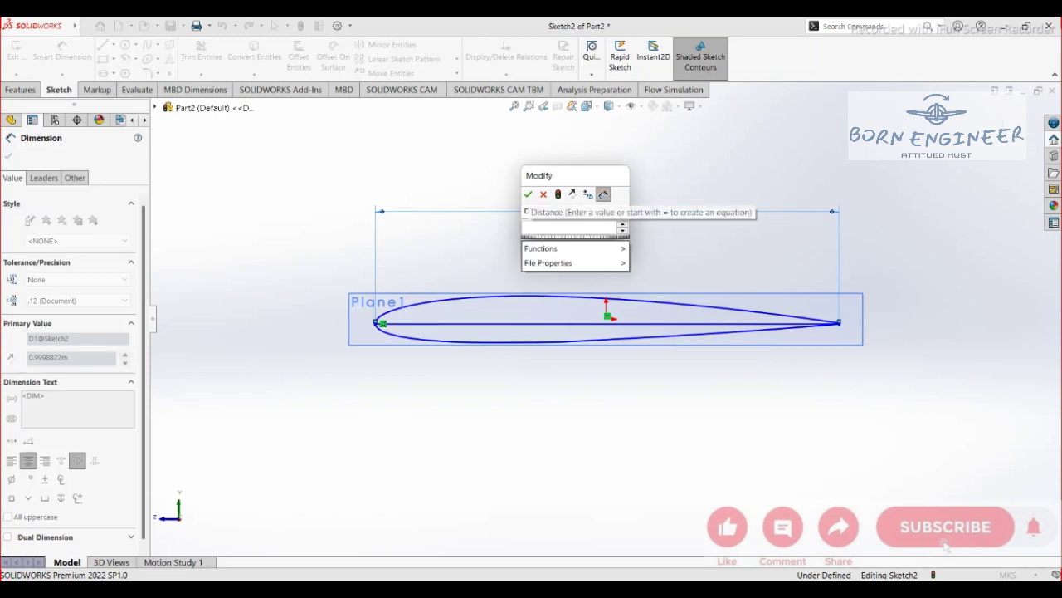
type("0.5")
key("Return")
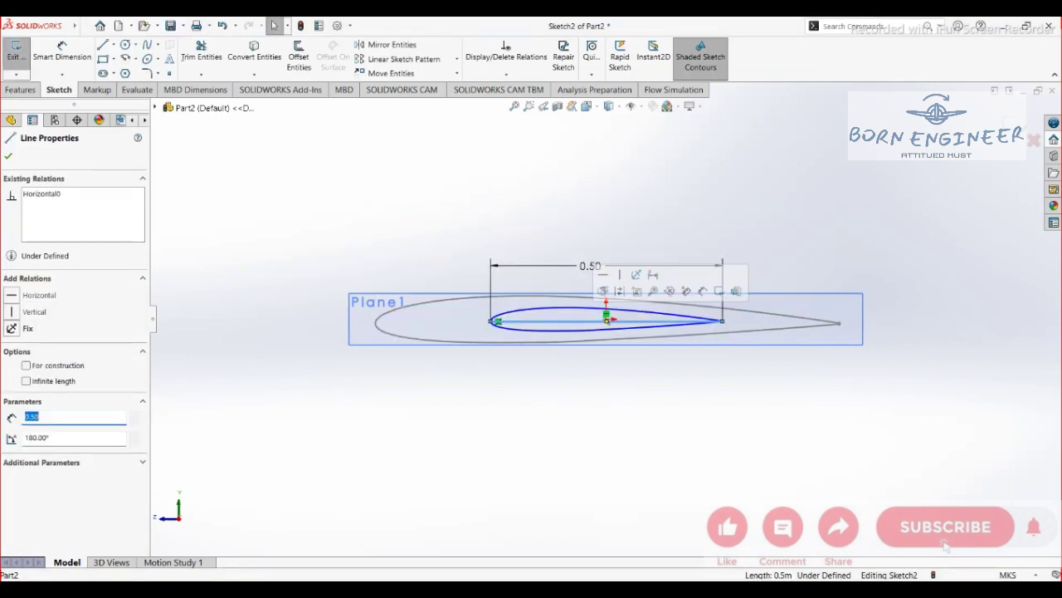
key("Delete")
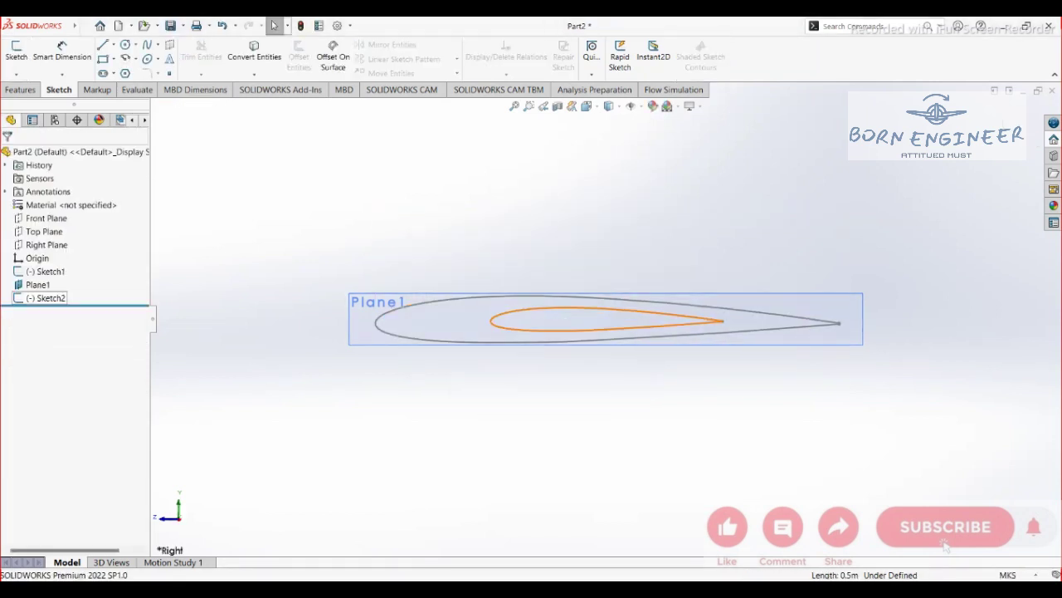
Step: Reopen Sketch2 with the smaller airfoil for editing
left_click(45, 297)
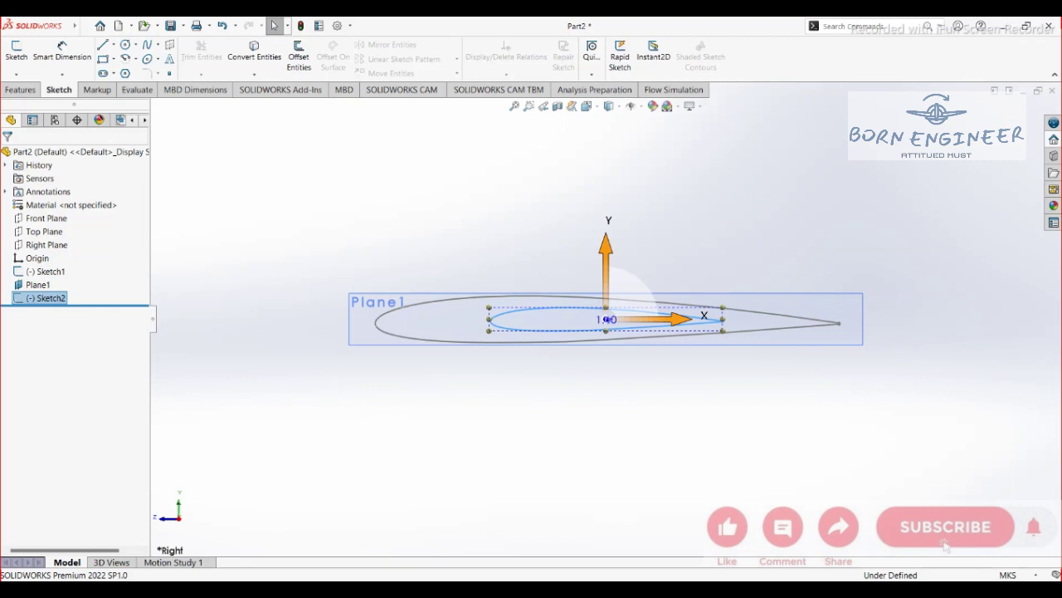
right_click(50, 298)
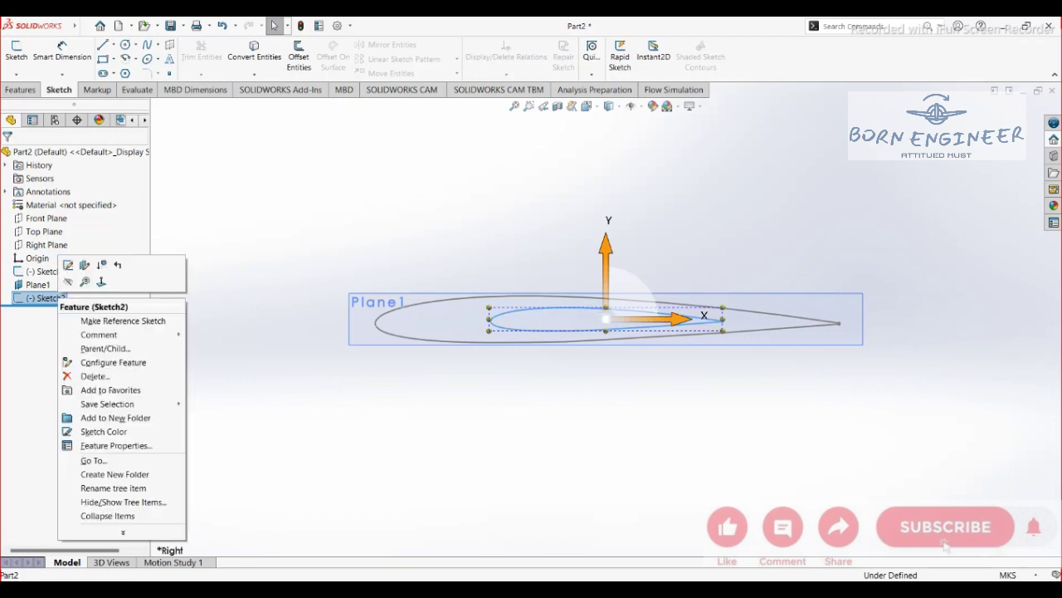
left_click(68, 265)
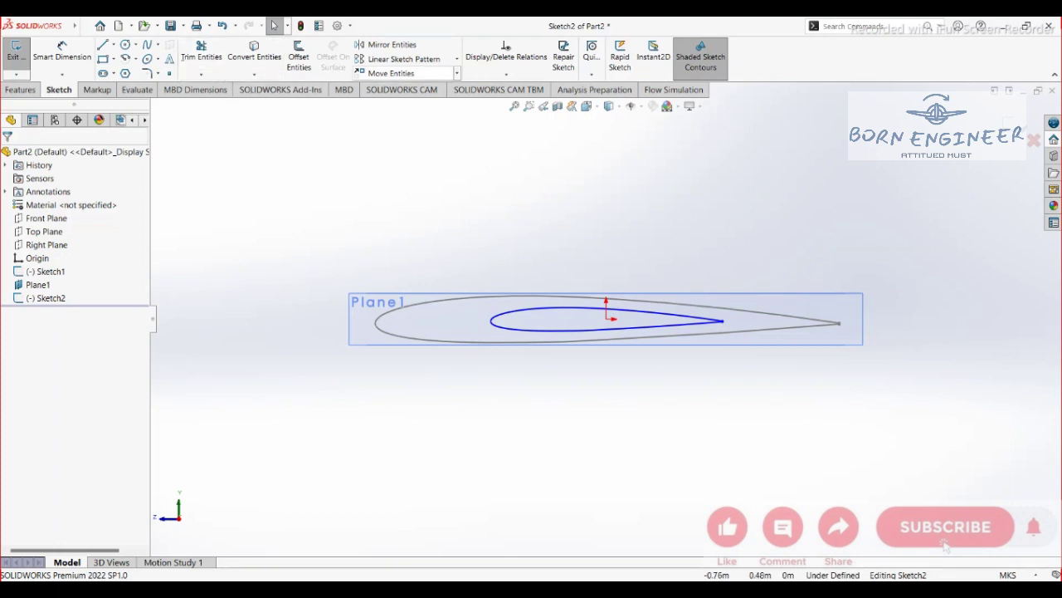
left_click(390, 73)
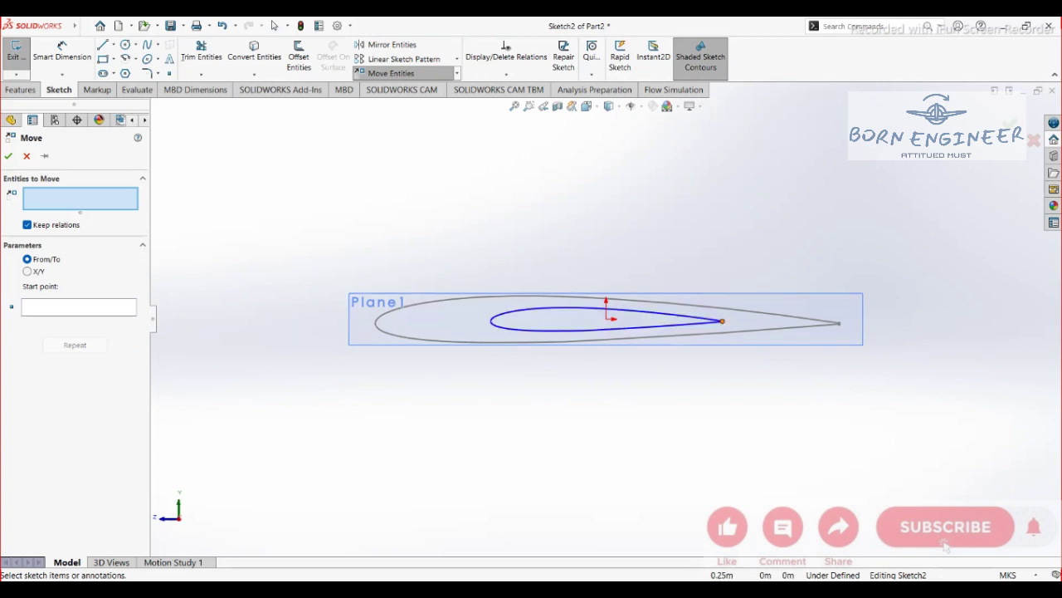
left_click(722, 321)
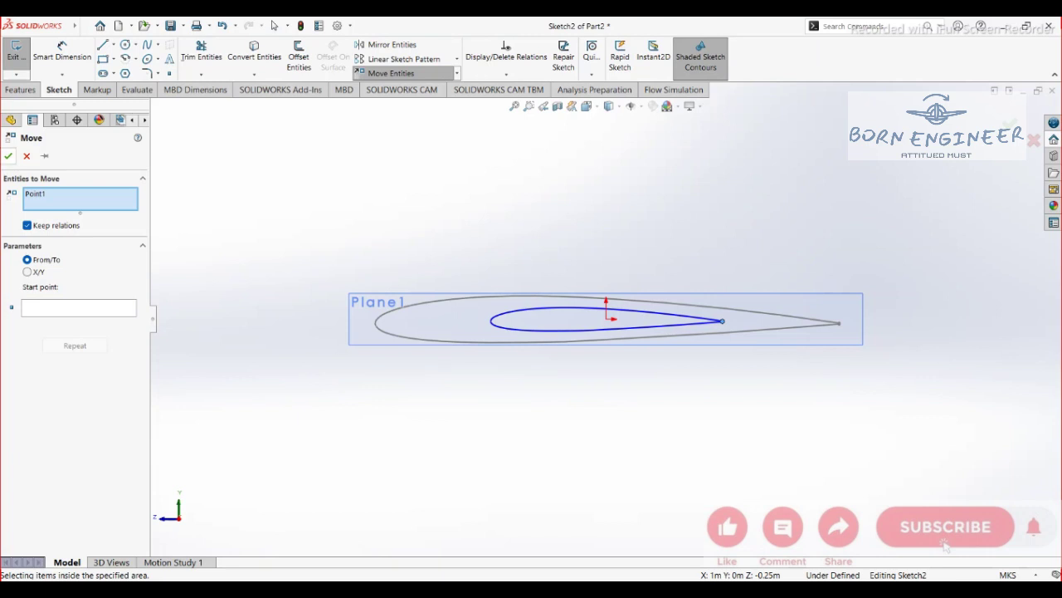
left_click(27, 156)
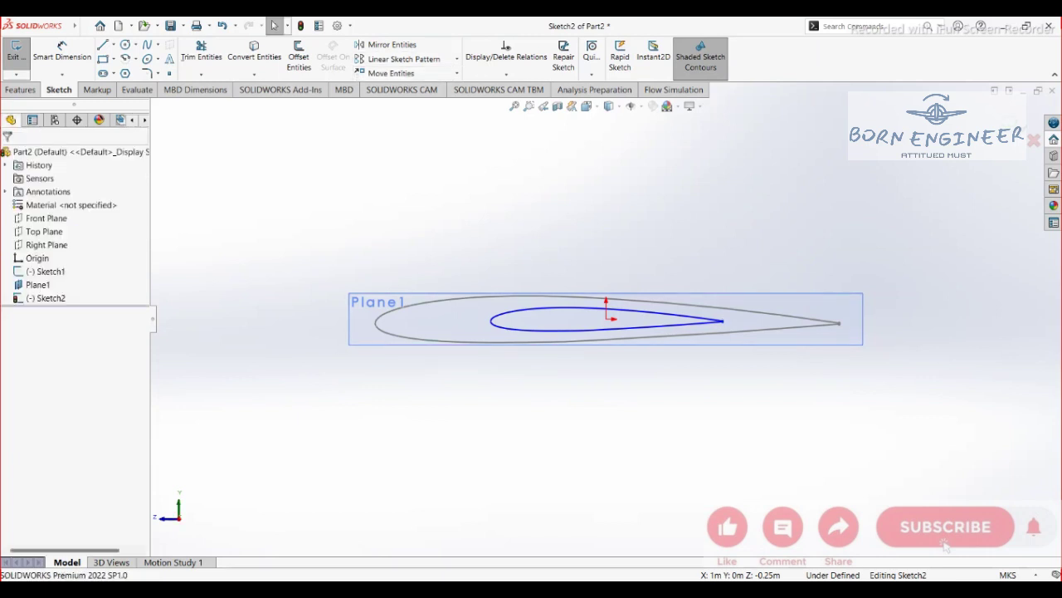
Step: Move the smaller airfoil spline from its trailing-edge point horizontally to just short of the larger airfoil's trailing edge, and exit the sketch
left_click(391, 73)
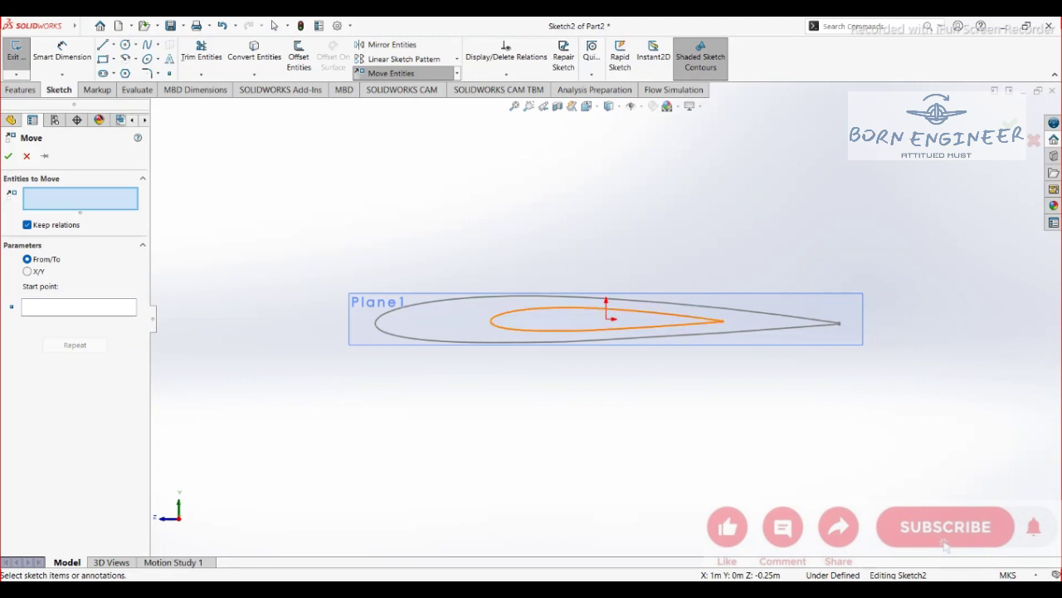
left_click(722, 321)
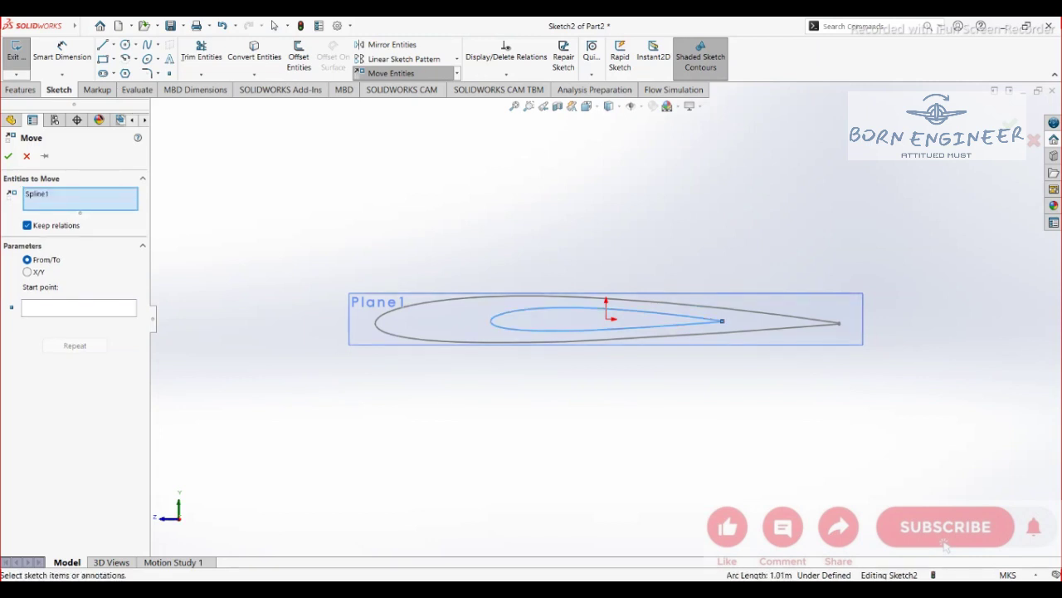
left_click(79, 308)
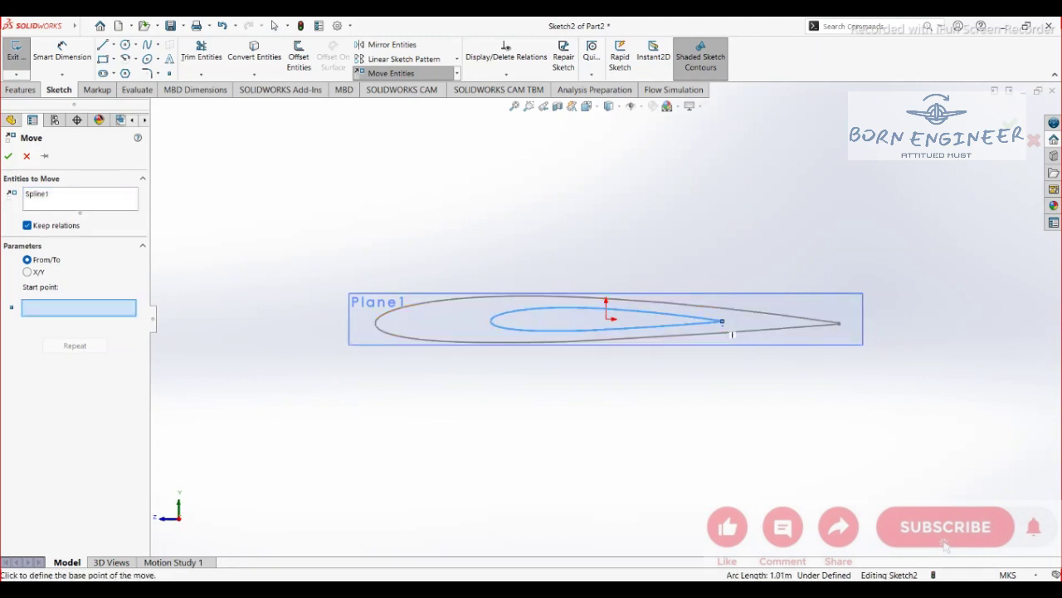
left_click(723, 322)
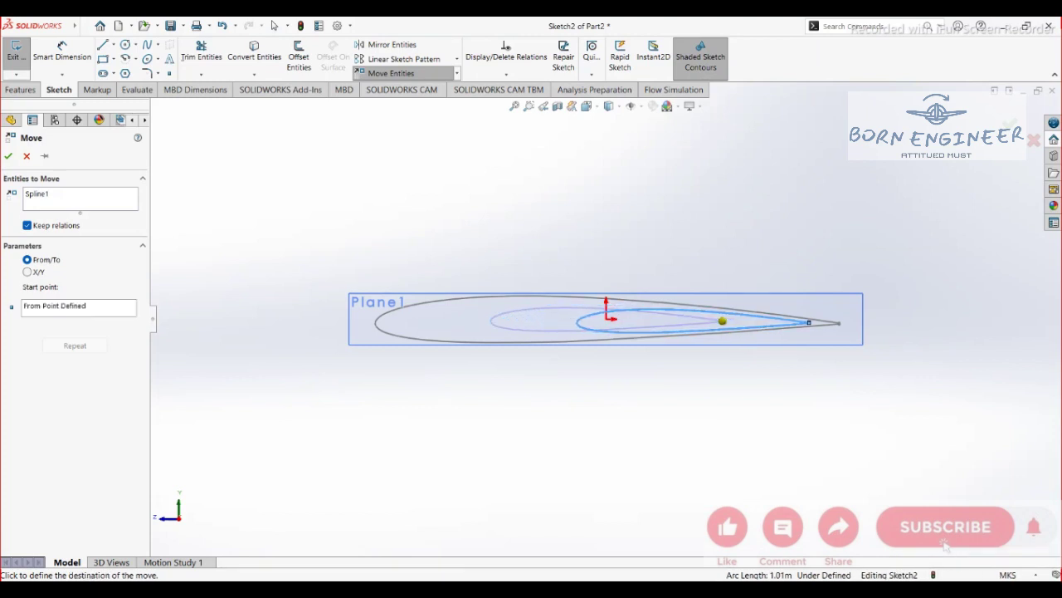
left_click(809, 322)
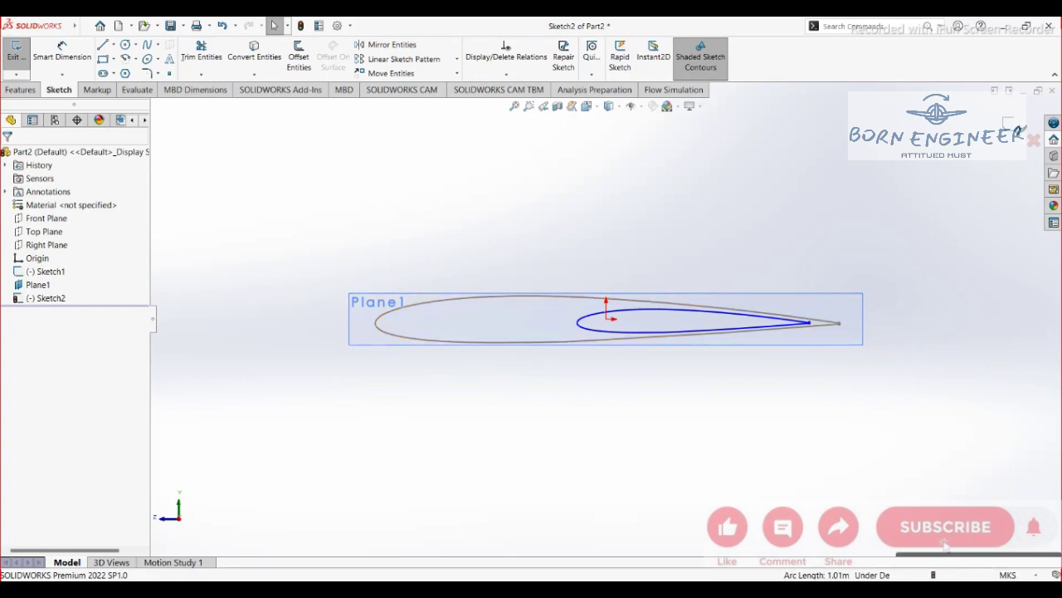
left_click(1013, 125)
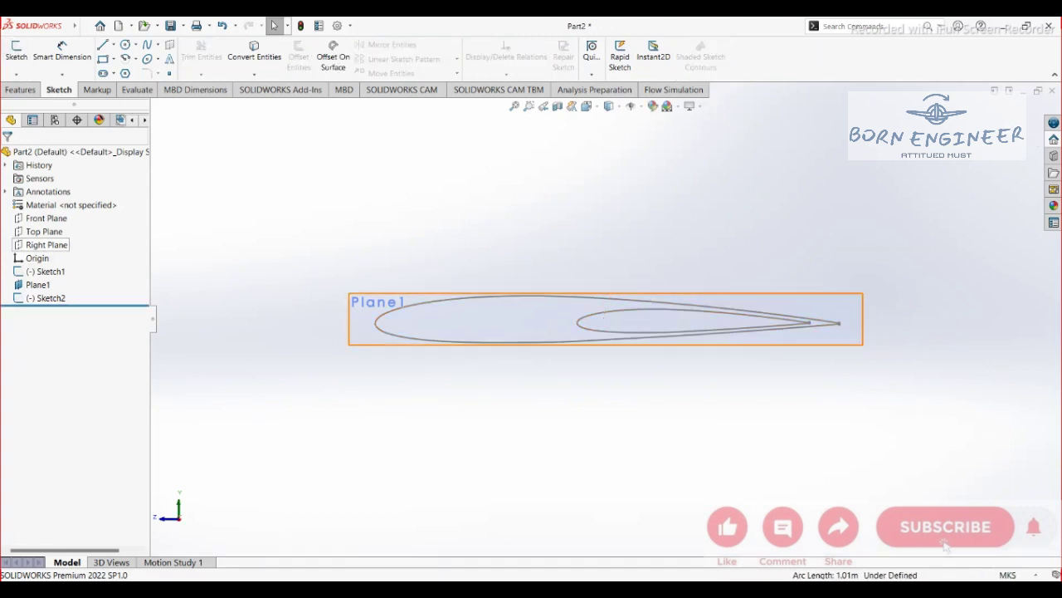
Step: Examine the relative position of the two airfoil sketches in the top, front and right views
mouse_move(605, 323)
middle_mouse_down()
mouse_move(747, 357)
mouse_move(573, 323)
mouse_move(609, 328)
mouse_move(621, 317)
middle_mouse_up()
scroll(606, 323, "down", 1)
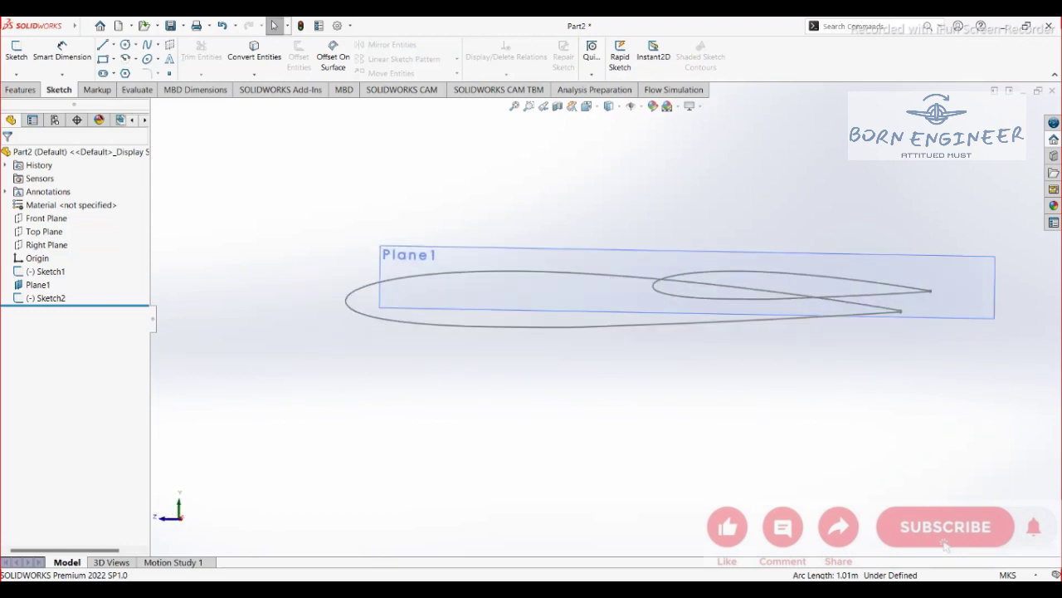
key("ctrl+5")
left_click(587, 106)
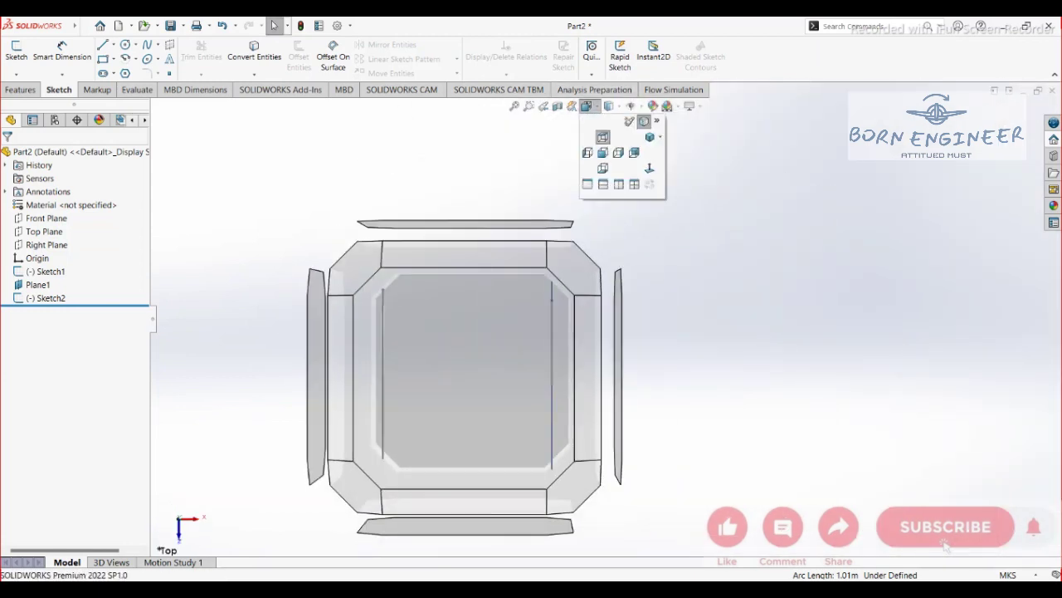
left_click(602, 151)
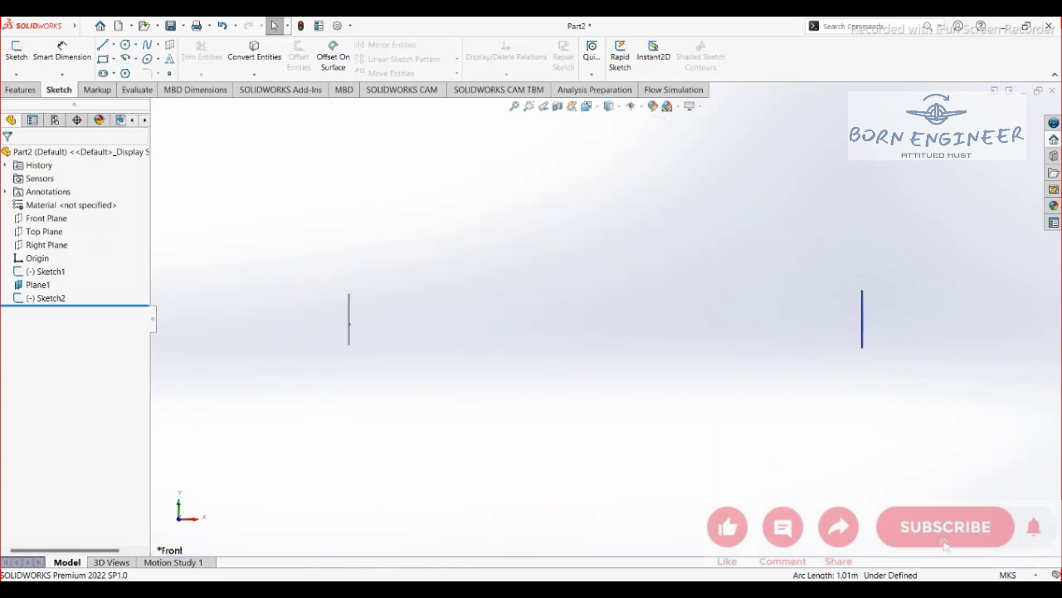
key("ctrl+4")
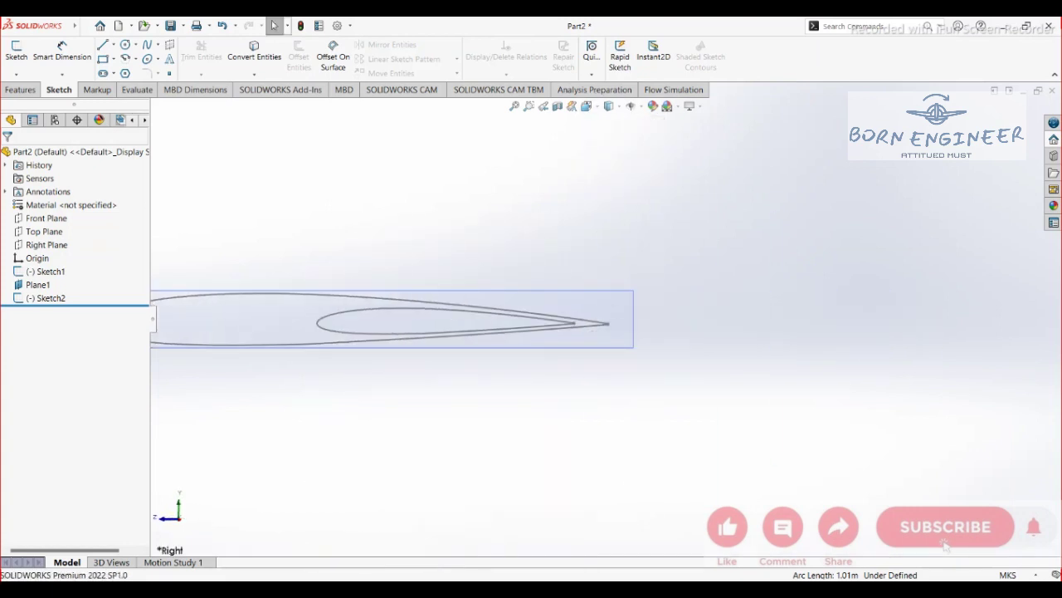
scroll(624, 310, "up", 6)
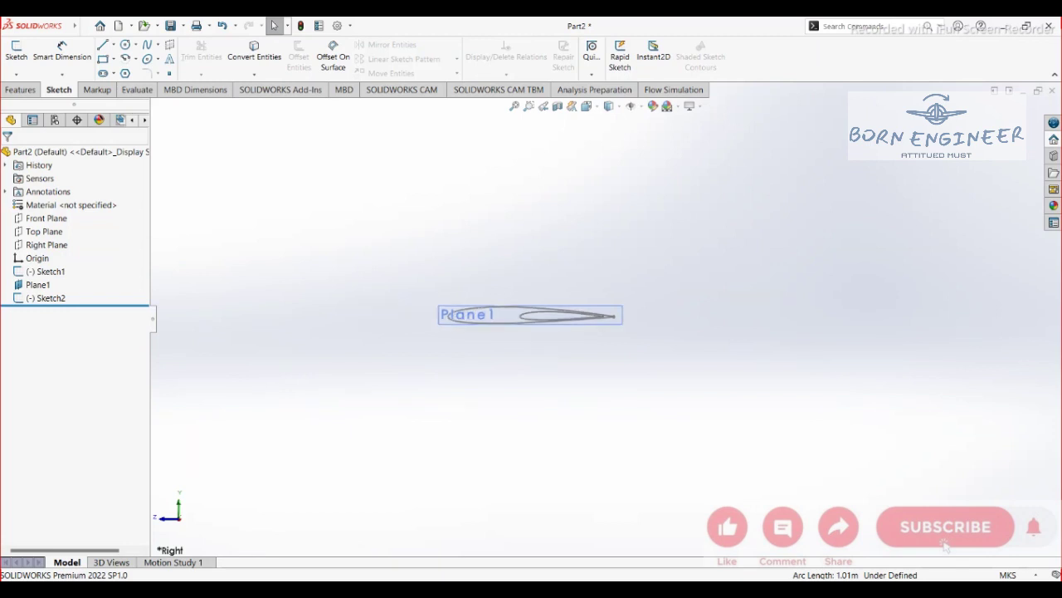
scroll(407, 377, "down", 3)
scroll(810, 162, "down", 2)
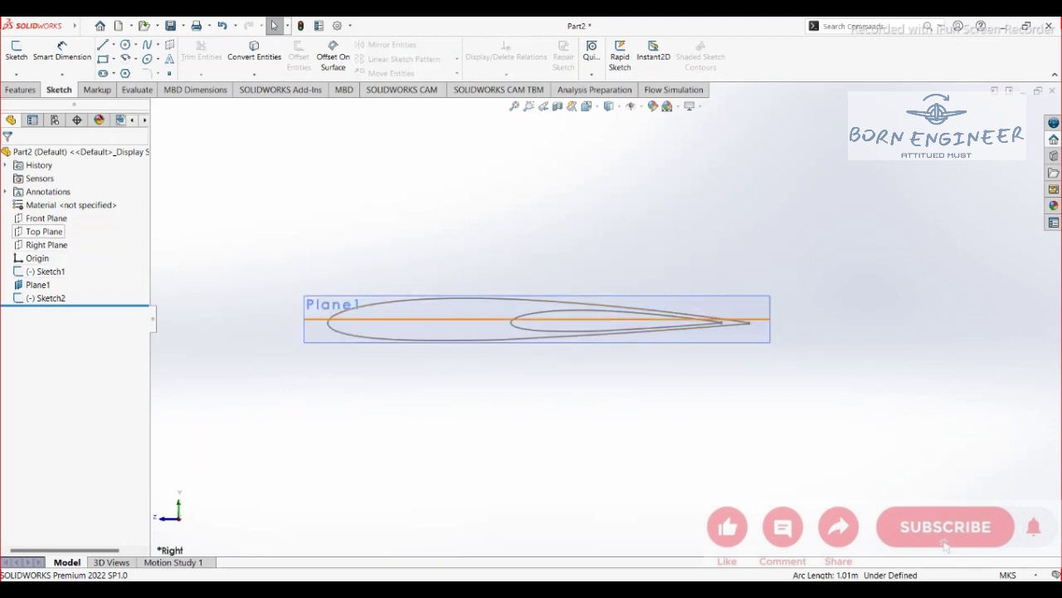
Step: Hide Plane1 so that only the airfoil sketches are displayed
left_click(37, 284)
right_click(38, 285)
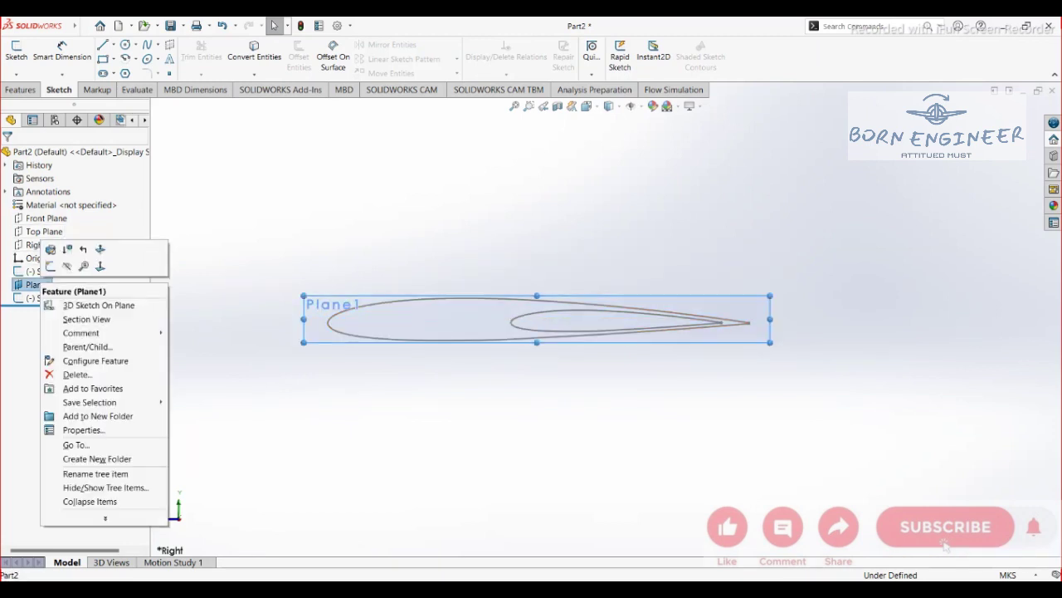
left_click(67, 265)
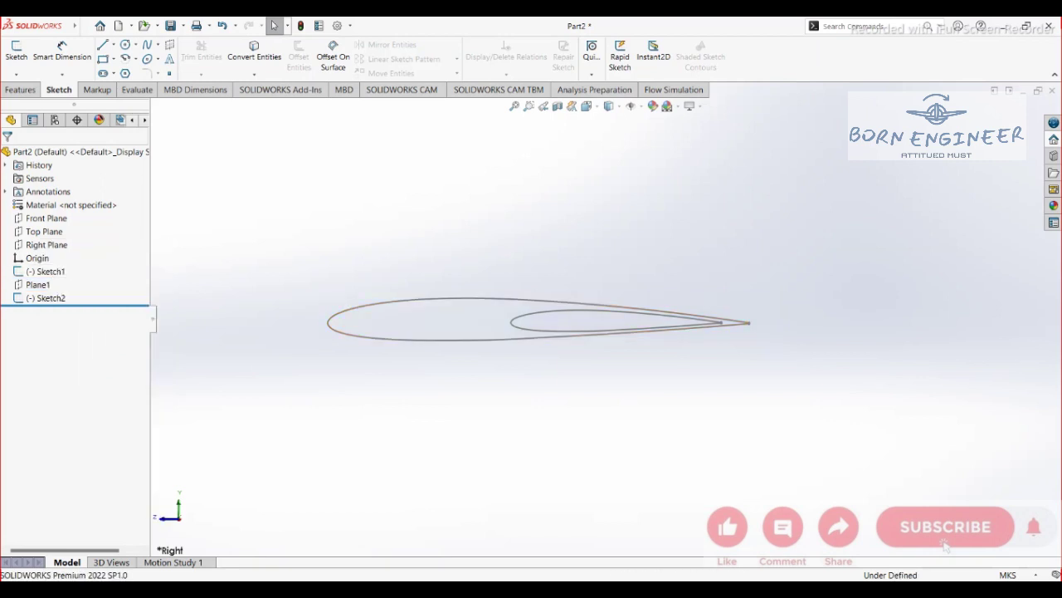
Step: Create a reference plane parallel to the Top Plane, offset 0.25 m above it
key("ctrl+1")
mouse_move(531, 332)
middle_mouse_down()
mouse_move(382, 340)
mouse_move(340, 328)
mouse_move(544, 332)
mouse_move(531, 398)
middle_mouse_up()
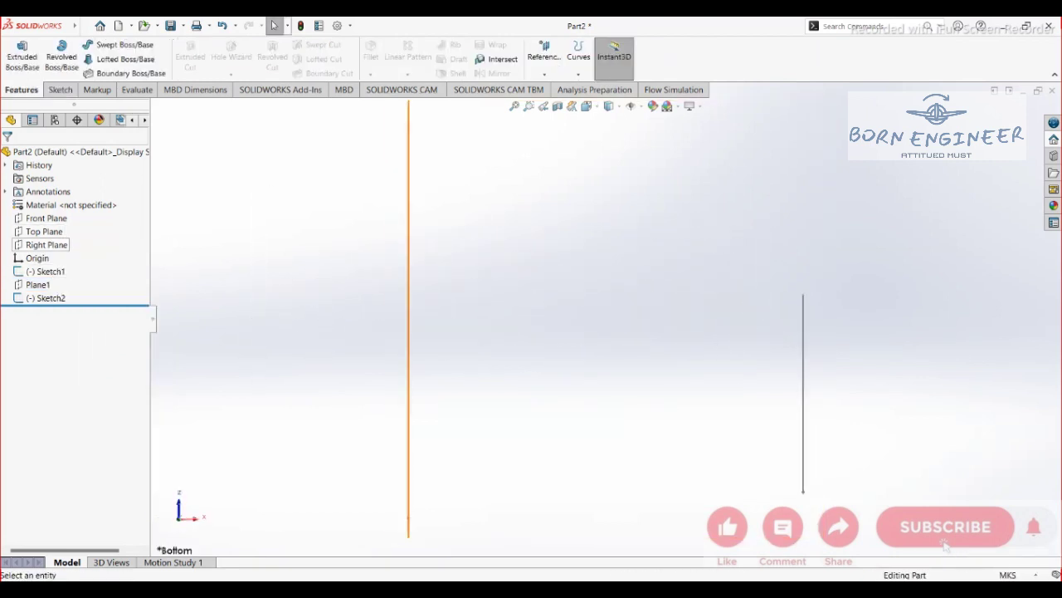
left_click(43, 231)
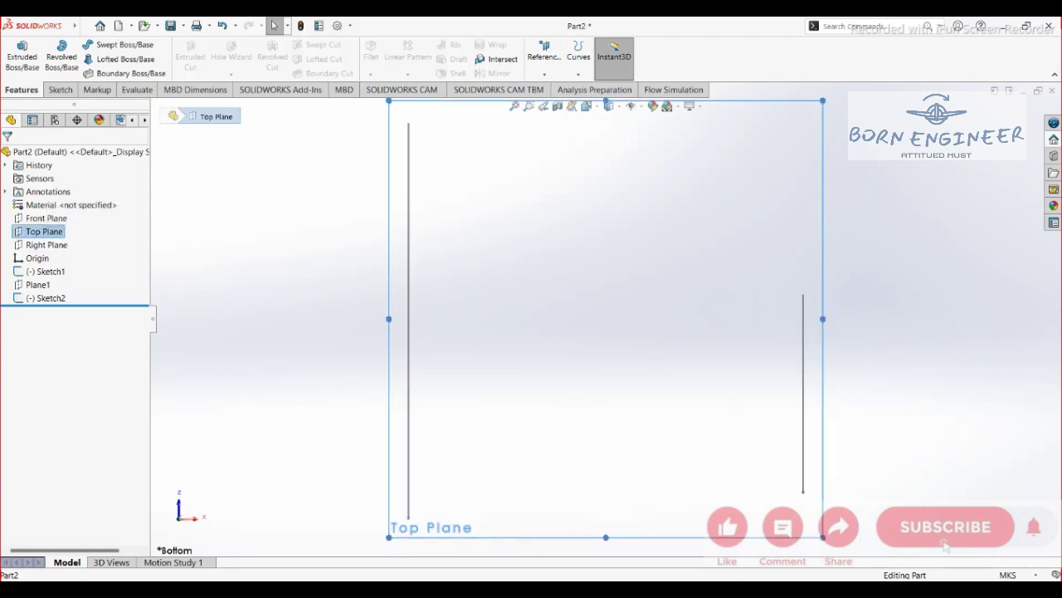
key("ctrl+1")
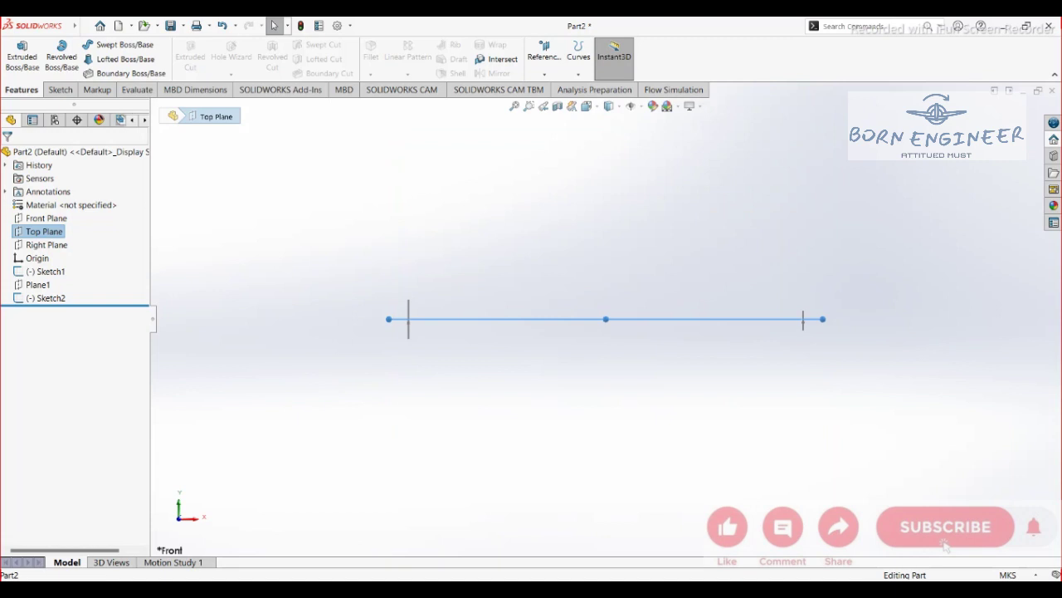
key("ctrl+5")
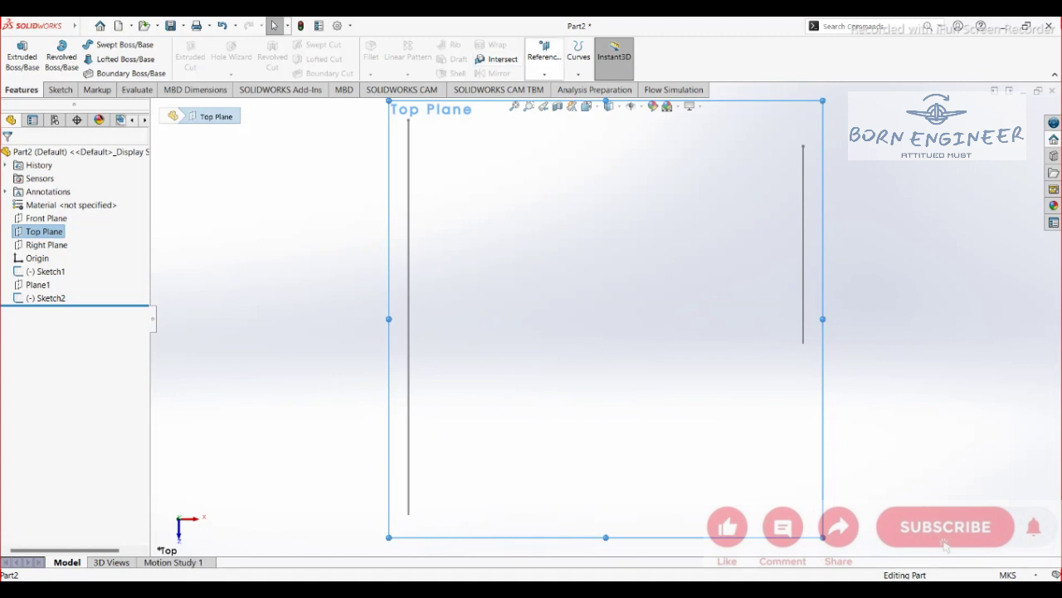
left_click(544, 63)
left_click(554, 88)
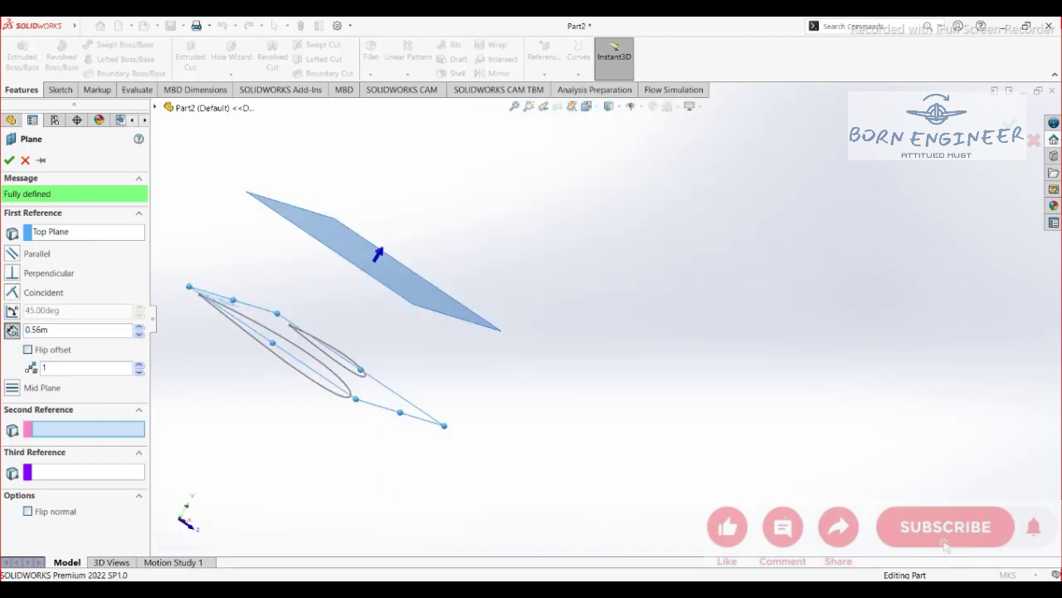
middle_click_drag(531, 332, 390, 269)
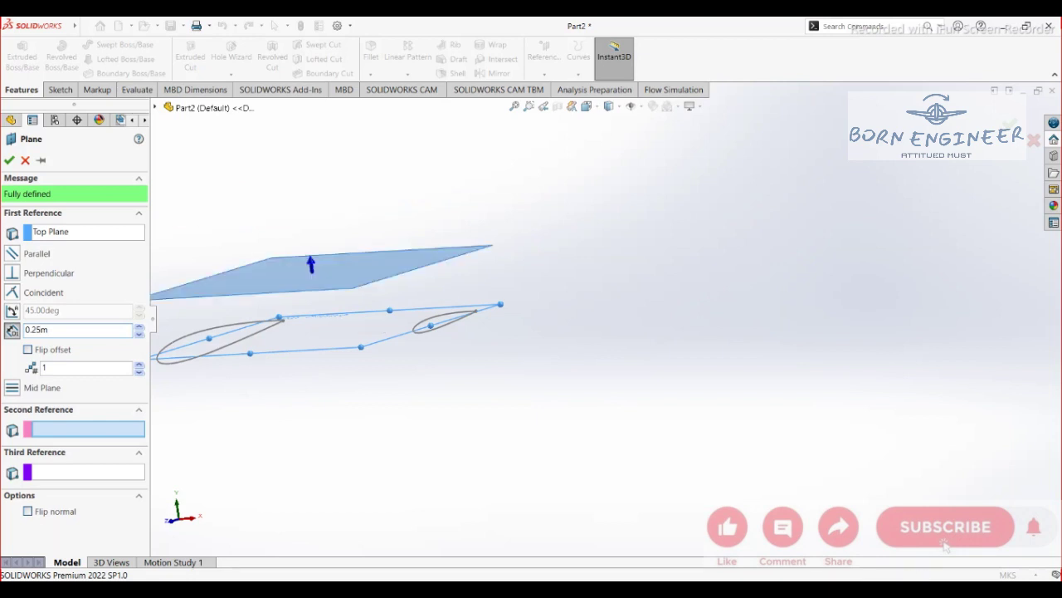
key("ctrl+1")
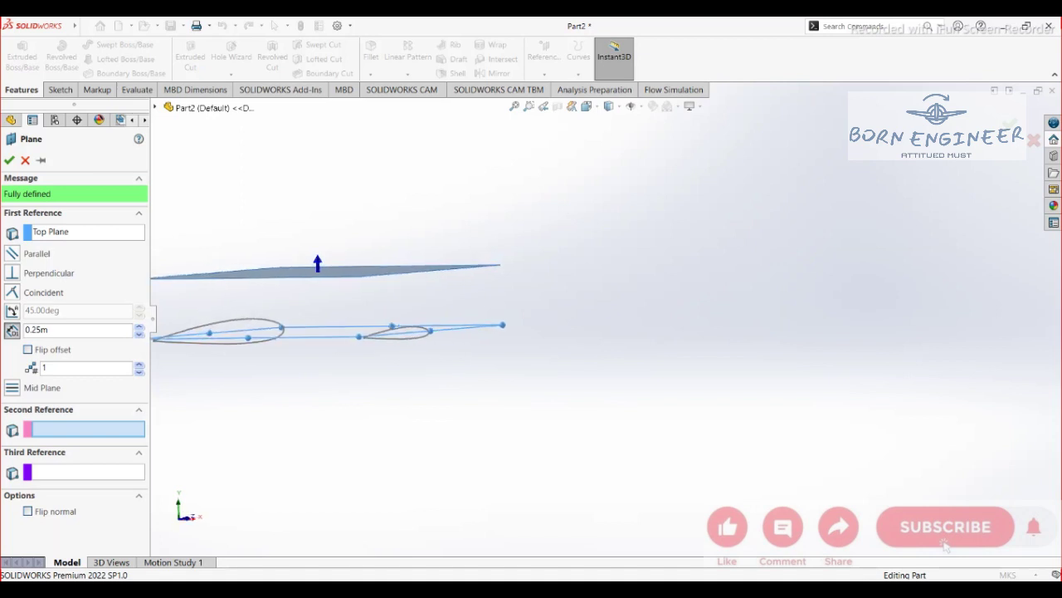
middle_click_drag(531, 332, 461, 431)
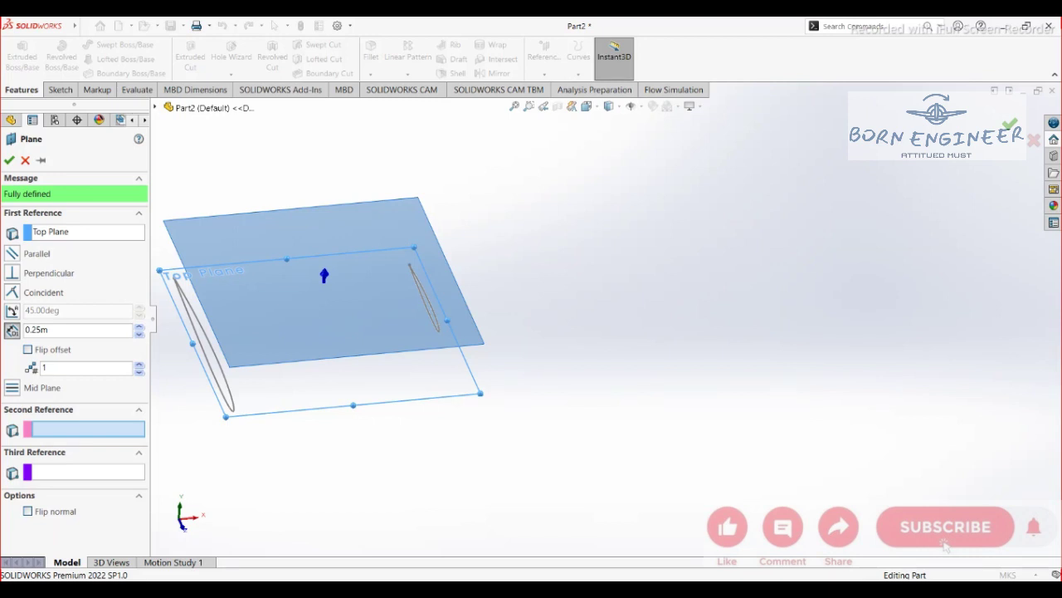
key("Return")
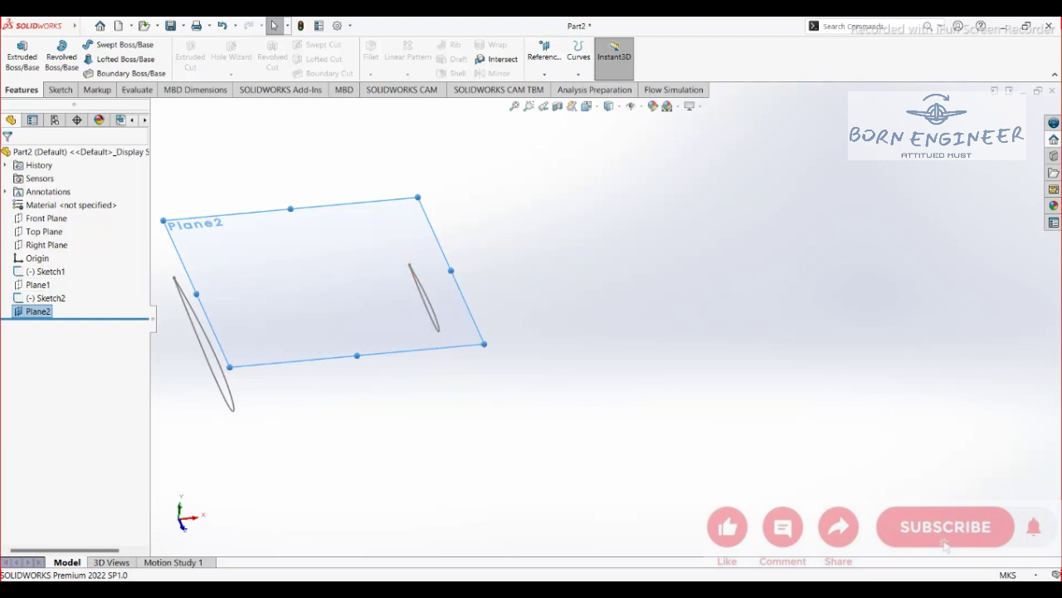
Step: Start a sketch on the new offset plane and paste the copied airfoil spline into it
right_click(37, 311)
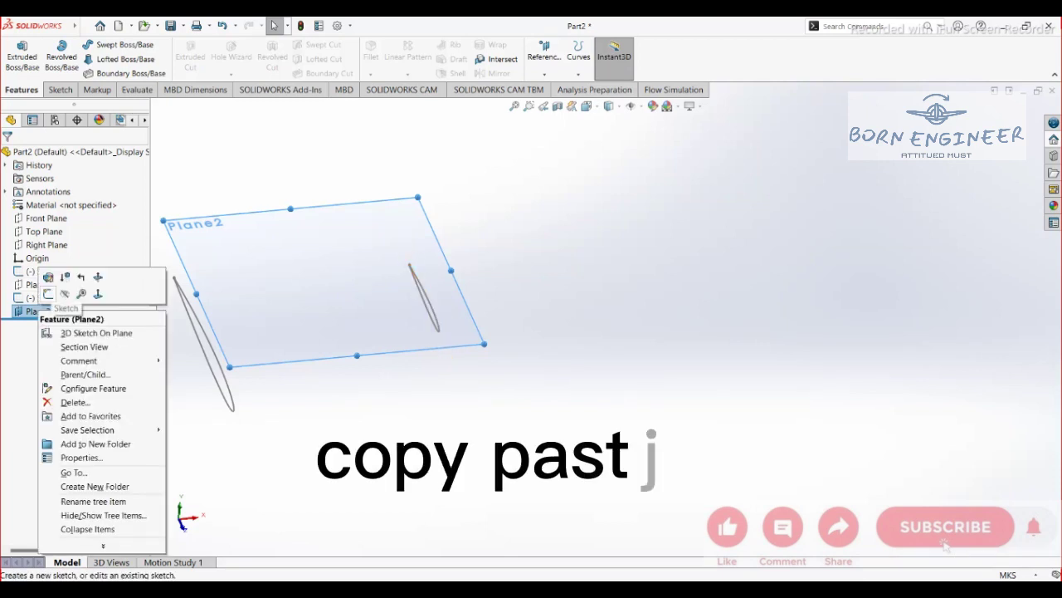
left_click(49, 294)
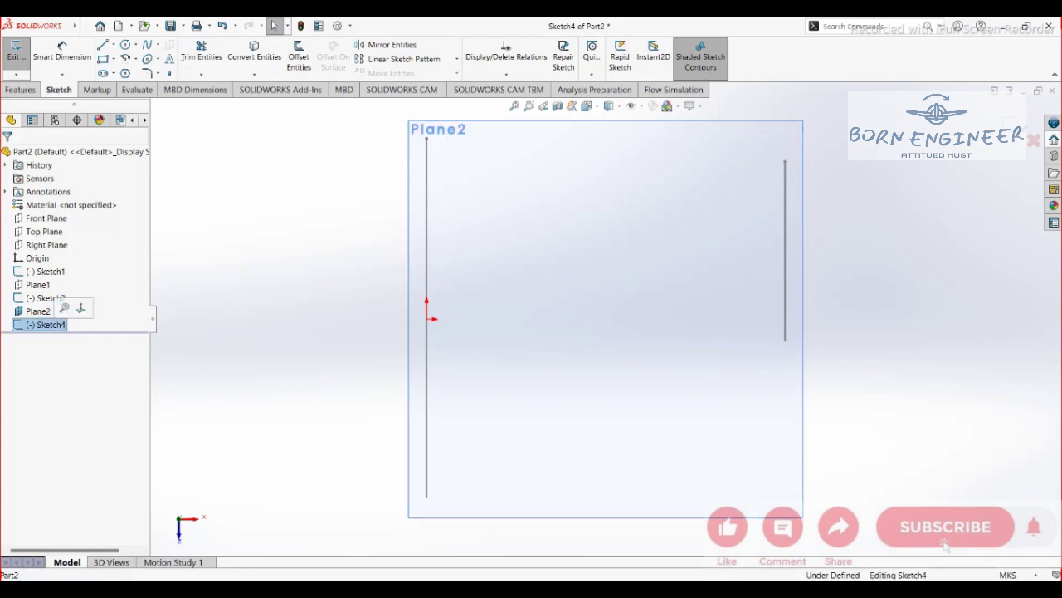
key("ctrl+v")
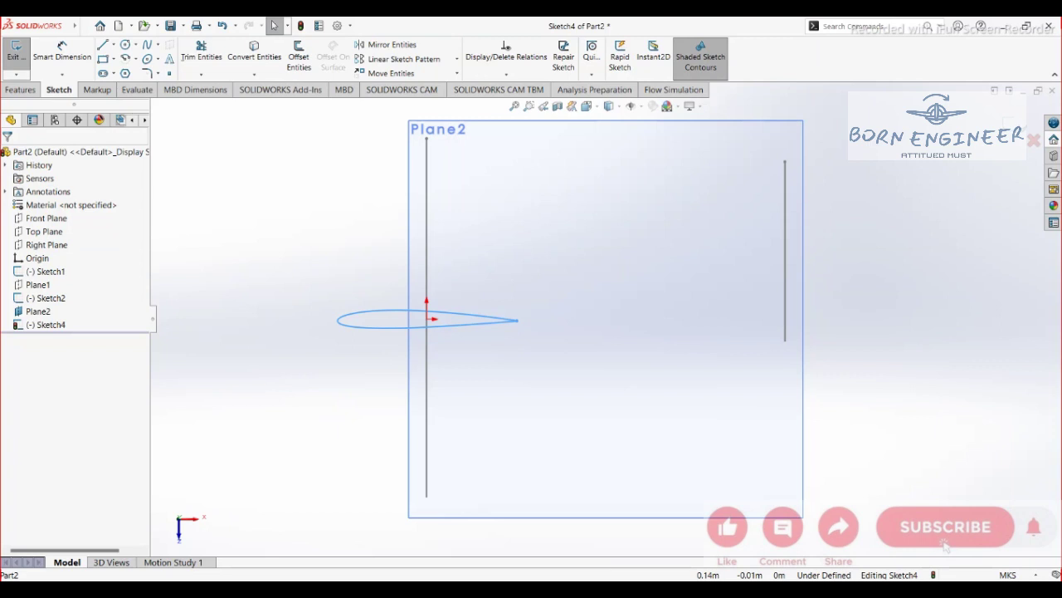
left_click(20, 89)
left_click(58, 90)
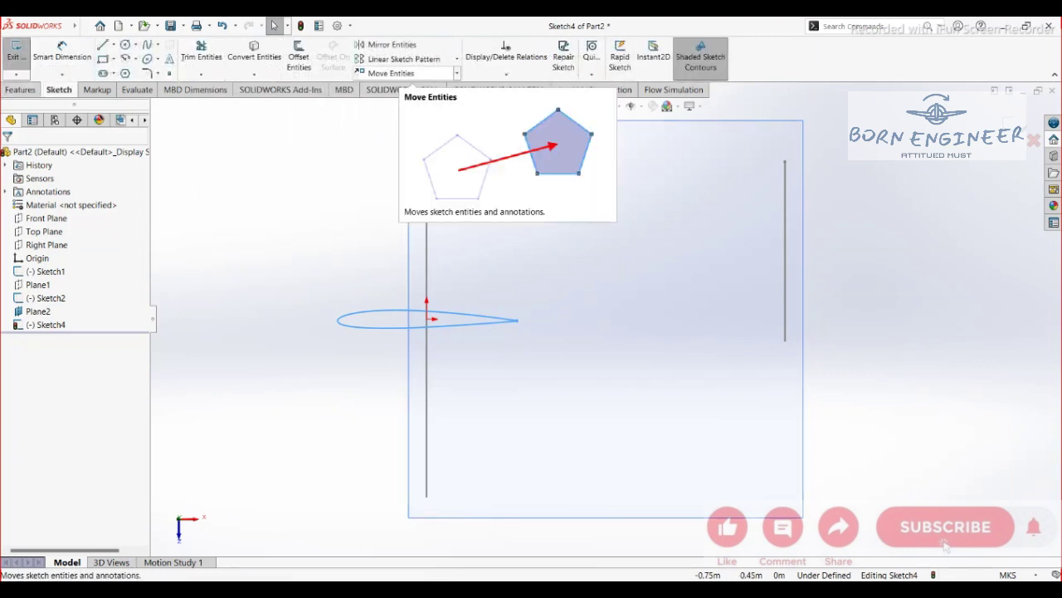
left_click(391, 73)
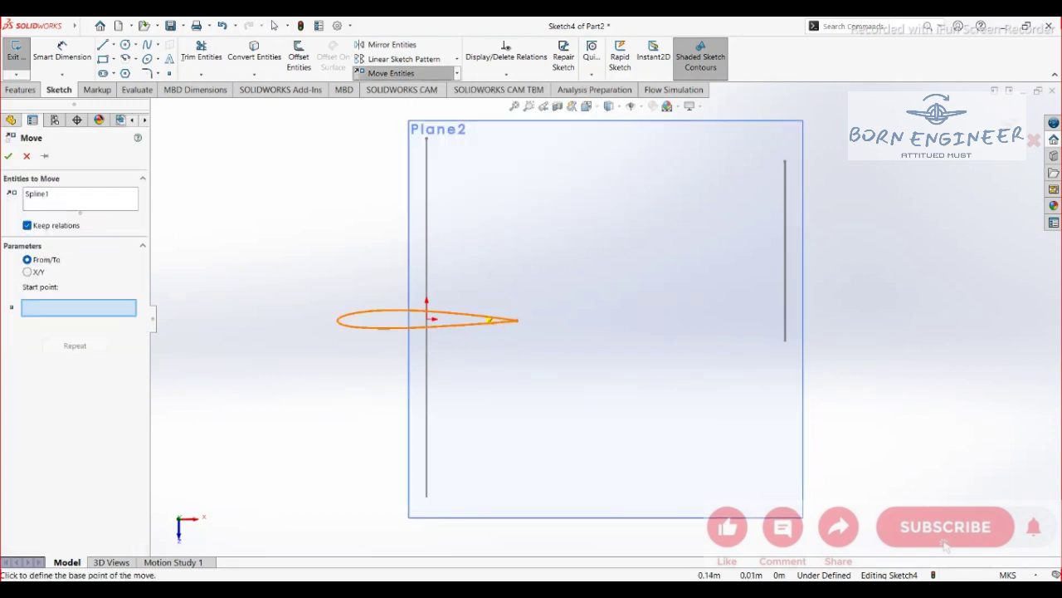
left_click(478, 315)
left_click(478, 315)
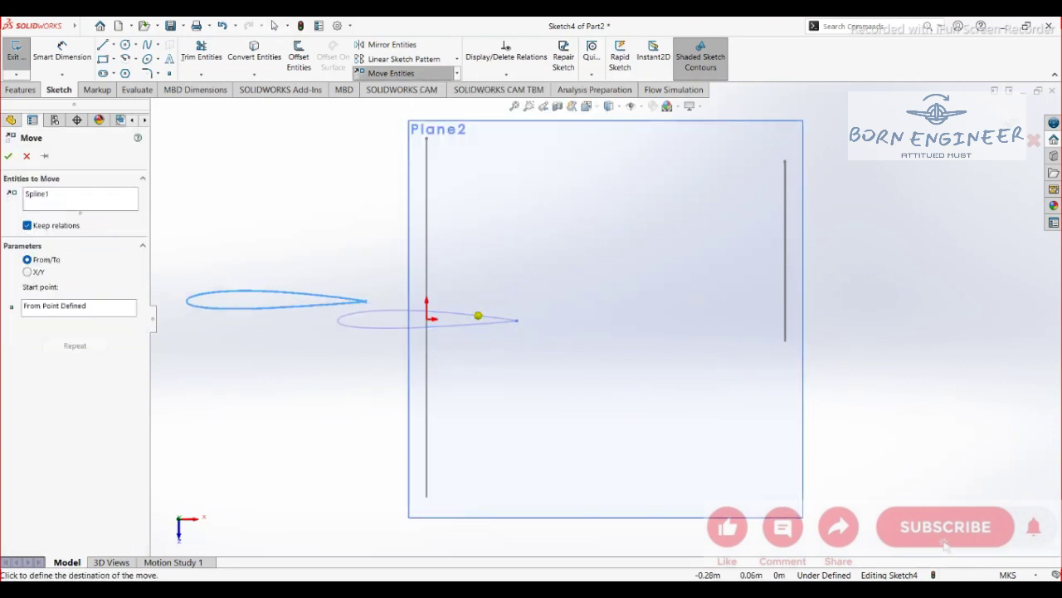
right_click(329, 299)
left_click(390, 419)
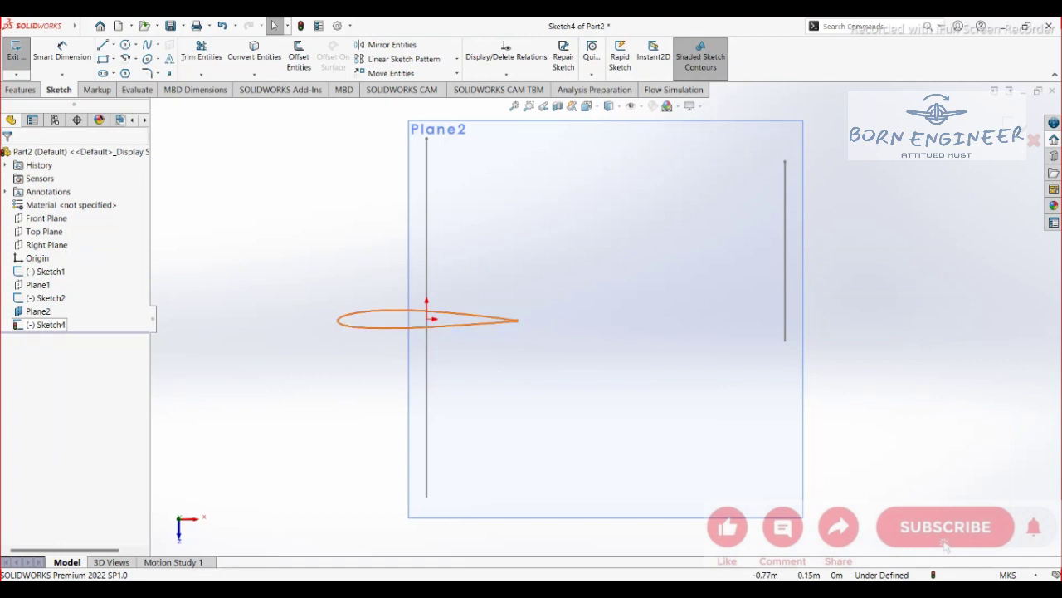
Step: Move the pasted airfoil spline from its trailing-edge point to just inboard of the tip airfoil's leading edge
left_click(390, 73)
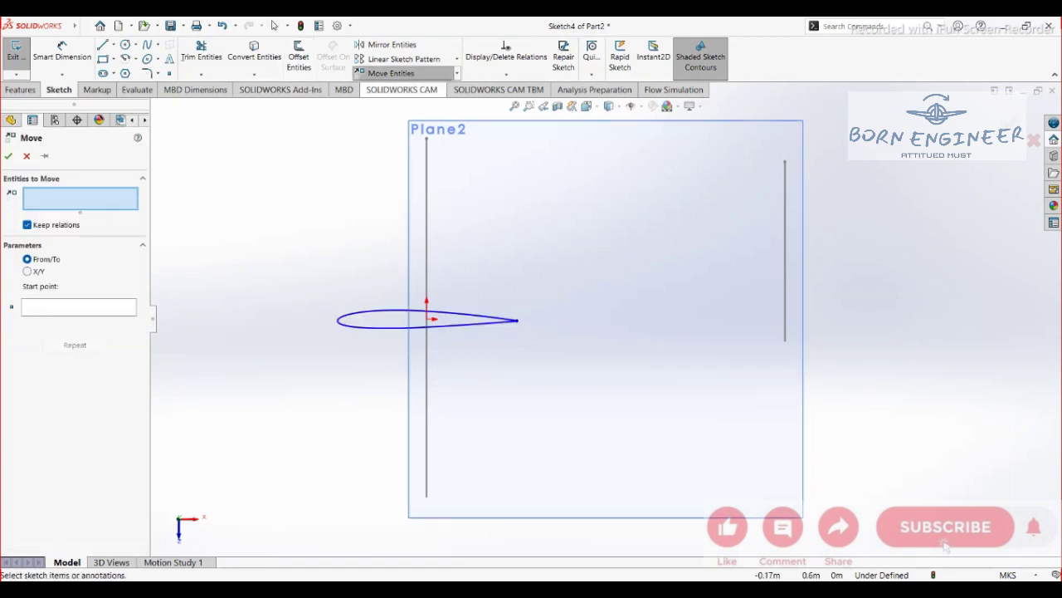
left_click(373, 311)
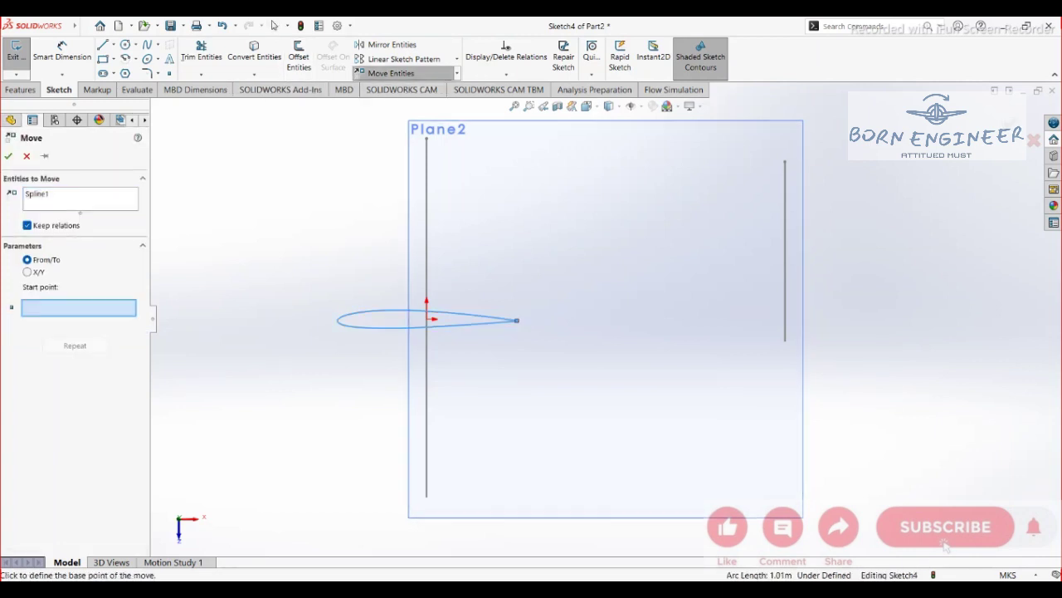
left_click(516, 320)
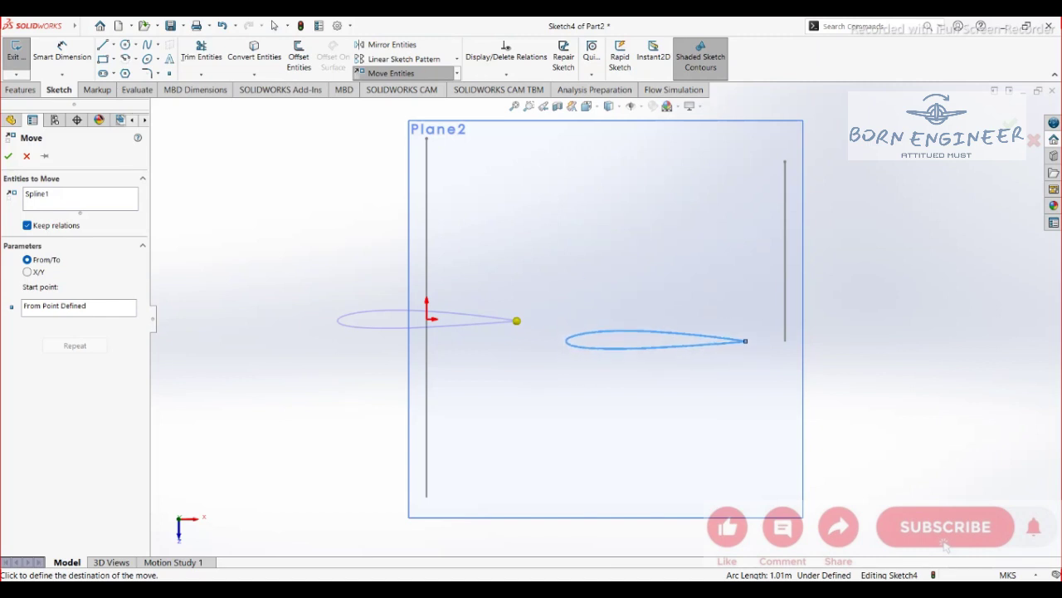
left_click(753, 341)
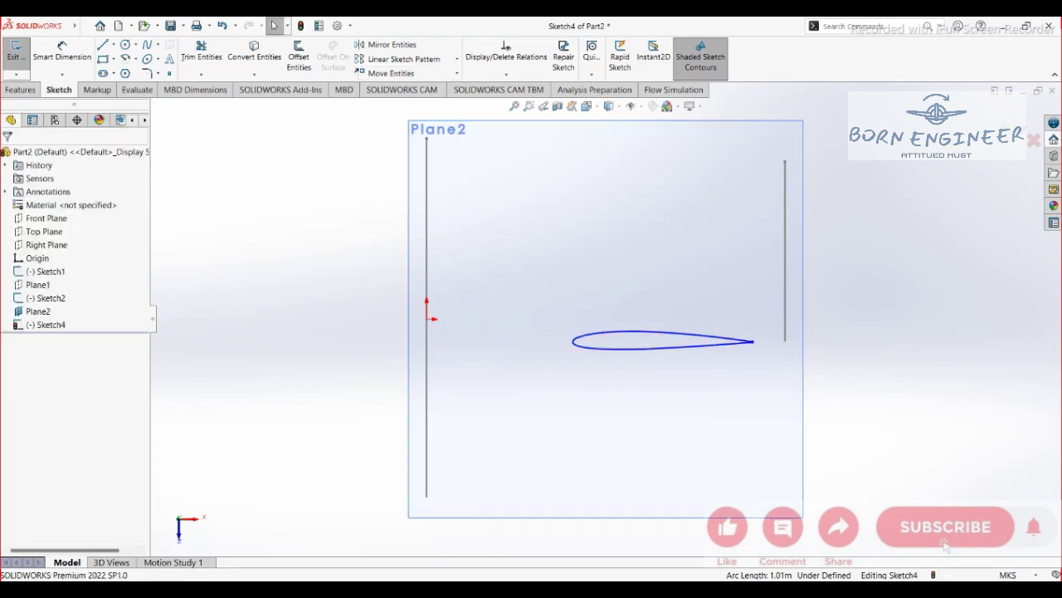
Step: Draw a horizontal chord line from the moved airfoil's trailing-edge point to its leading edge
left_click(45, 325)
scroll(616, 337, "up", 2)
scroll(669, 424, "down", 2)
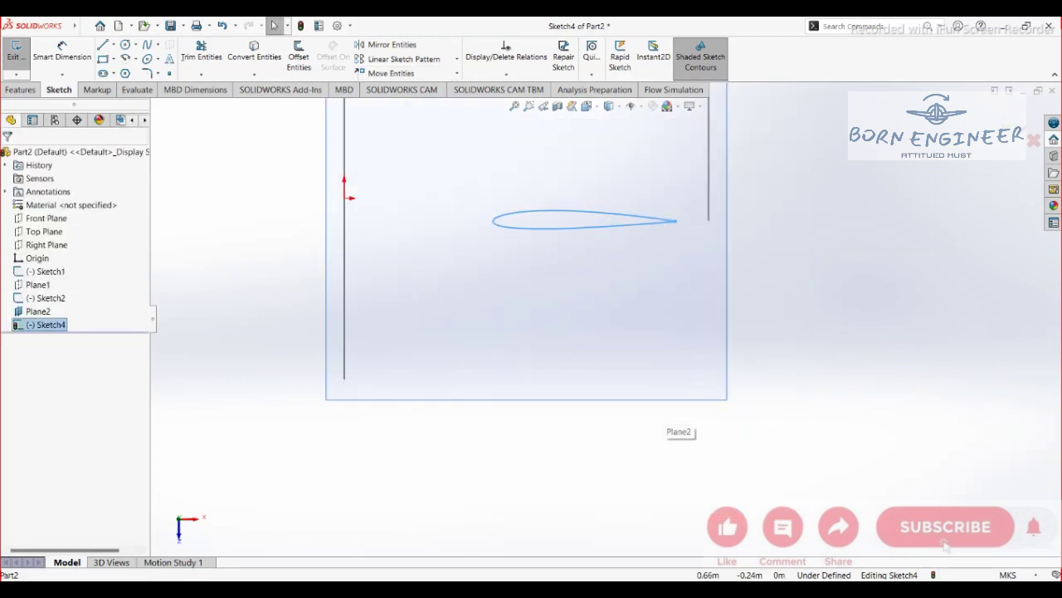
scroll(616, 125, "down", 5)
left_click(103, 45)
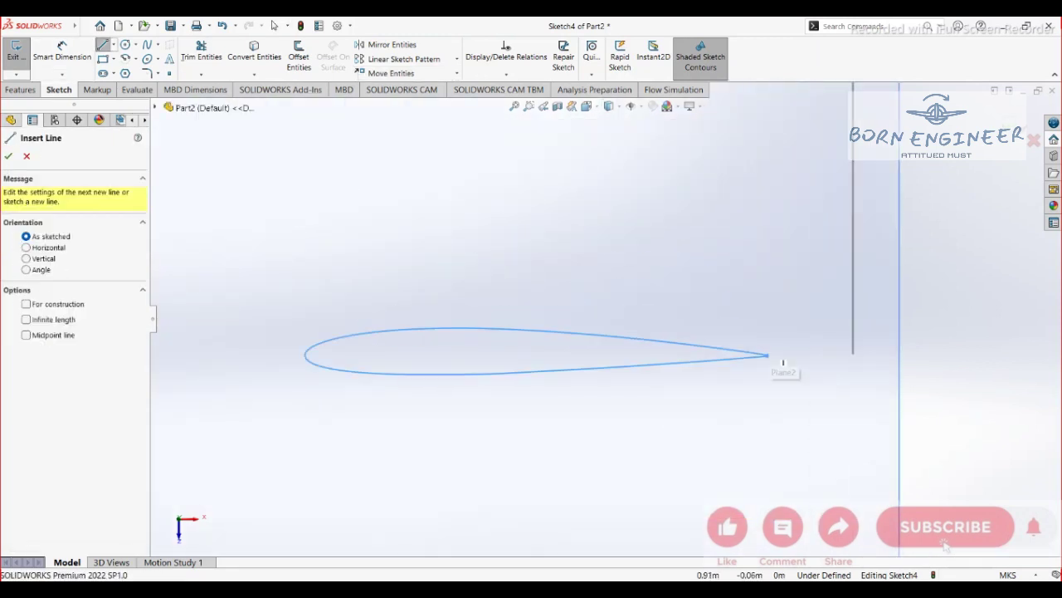
left_click(768, 355)
left_click(309, 355)
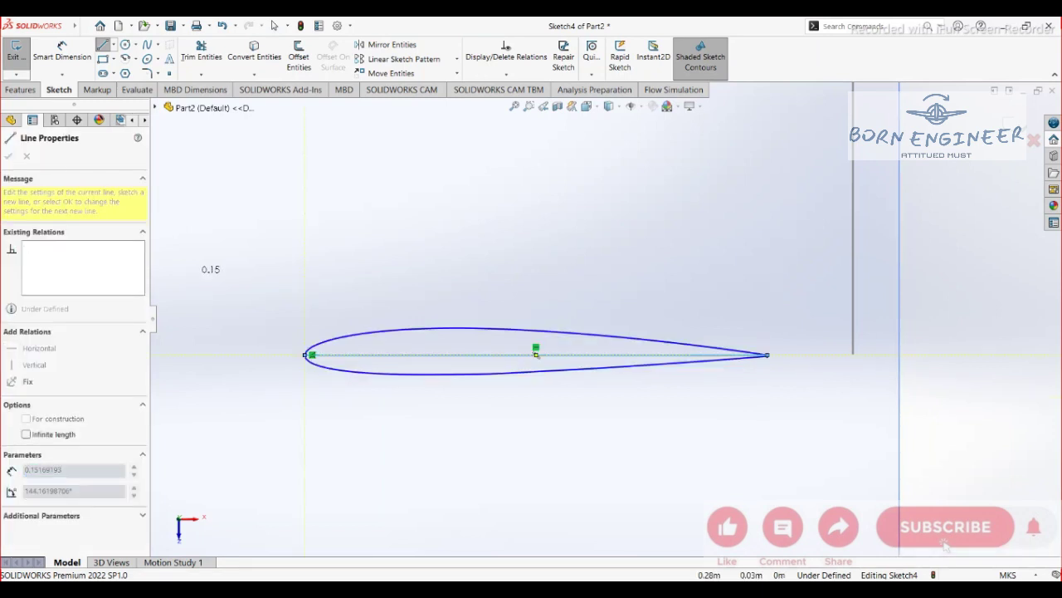
right_click(498, 271)
left_click(521, 280)
Step: Dimension the chord line's length above the airfoil
left_click(61, 51)
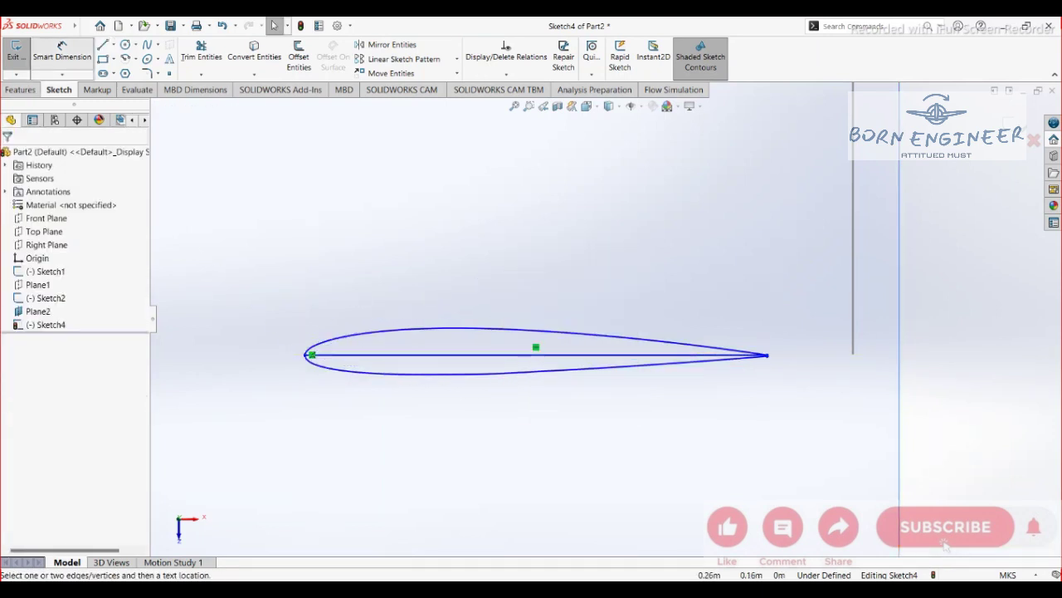
left_click(492, 356)
left_click(492, 245)
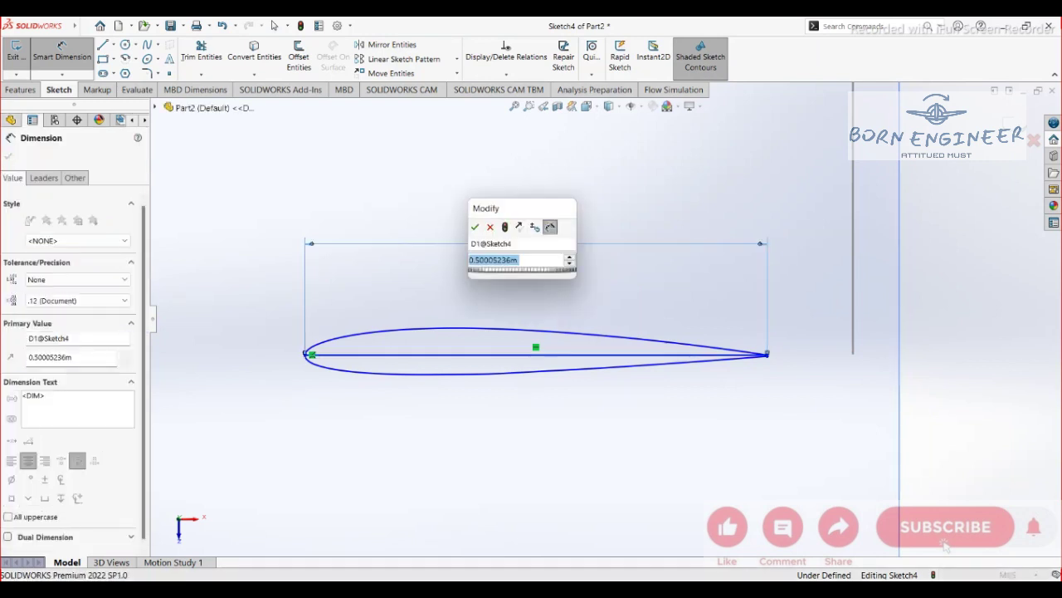
key("Return")
key("Escape")
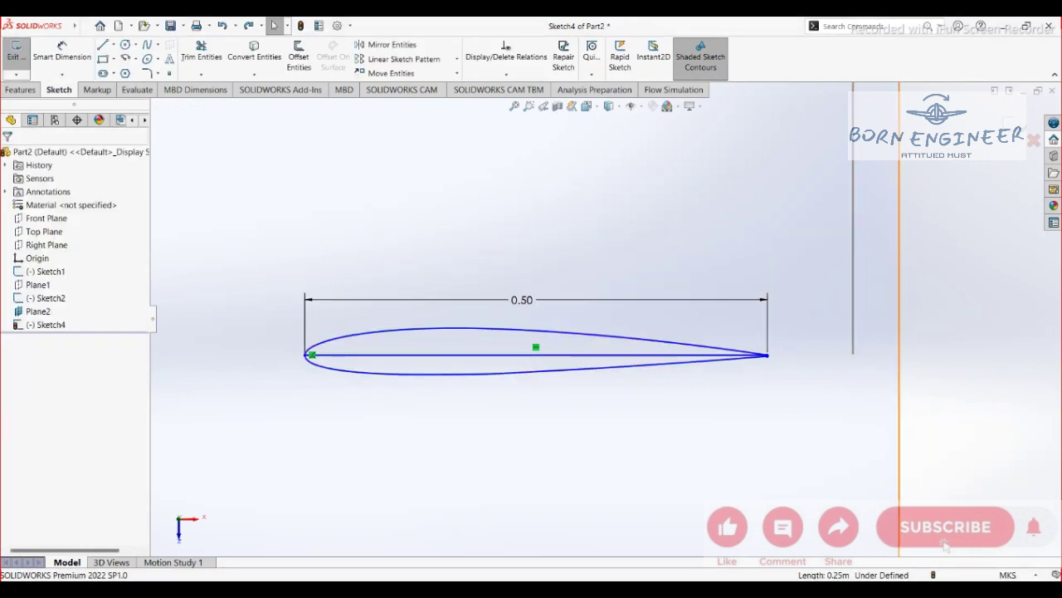
Step: Try to add a second length dimension to the chord line, cancel it, and undo the earlier dimension and line
left_click(61, 51)
left_click(521, 300)
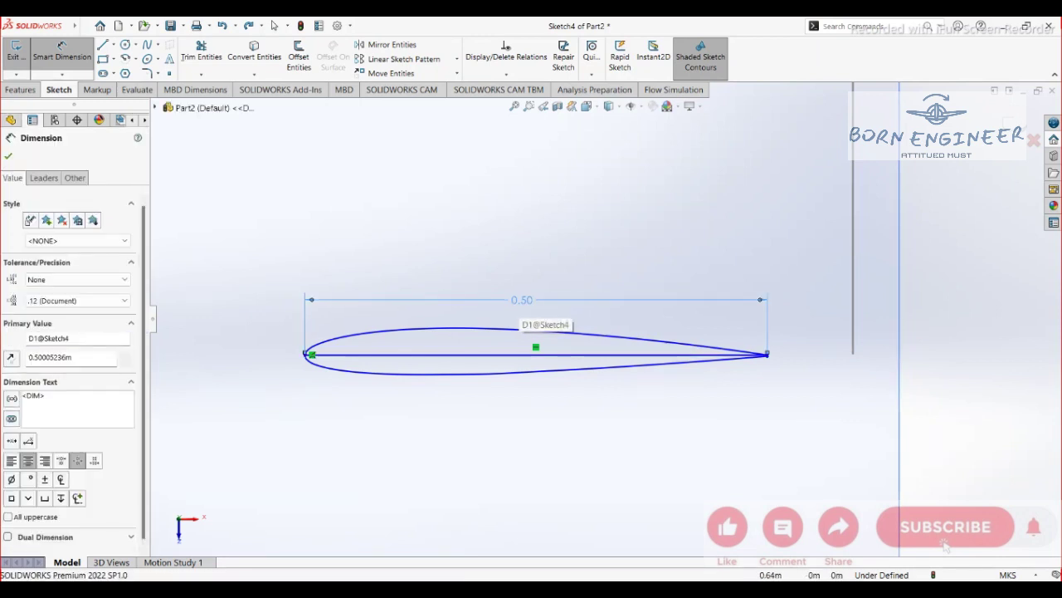
left_click(521, 354)
left_click(522, 283)
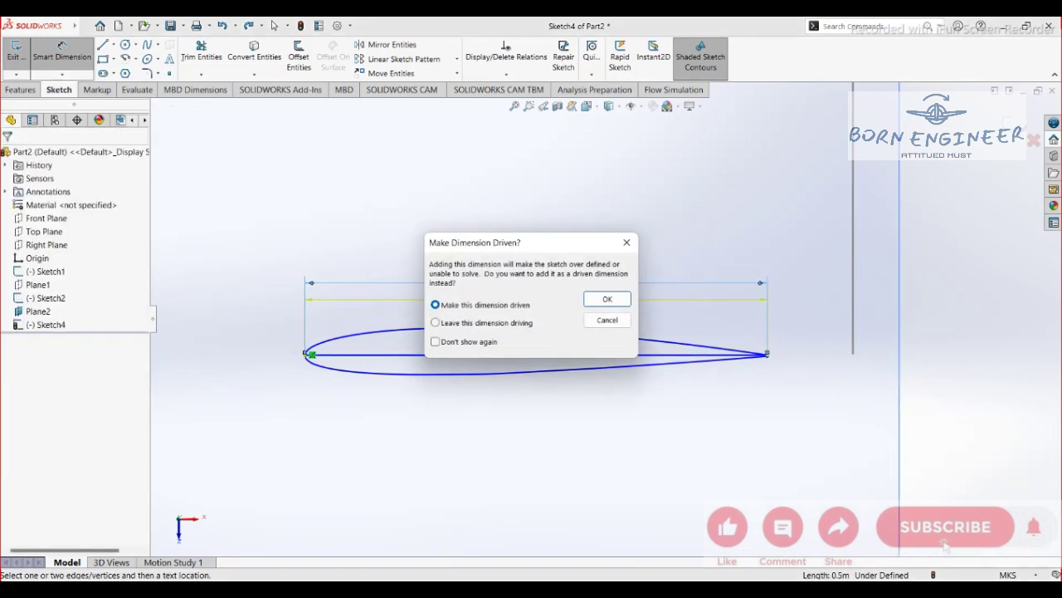
left_click(607, 319)
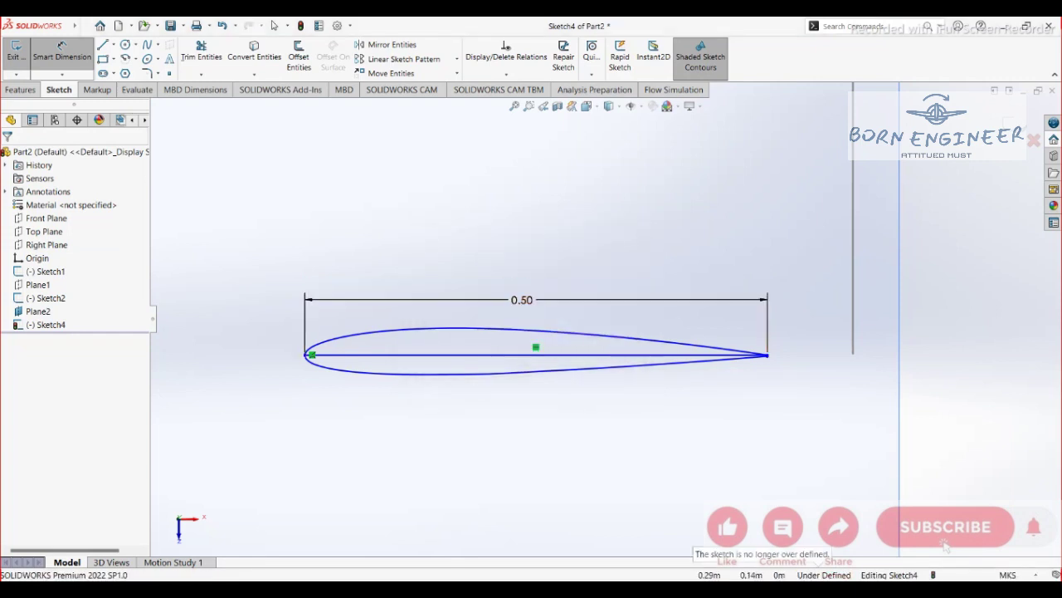
key("ctrl+z")
key("ctrl+z")
Step: Redraw the horizontal chord line between the airfoil's trailing-edge point and leading edge
left_click(44, 325)
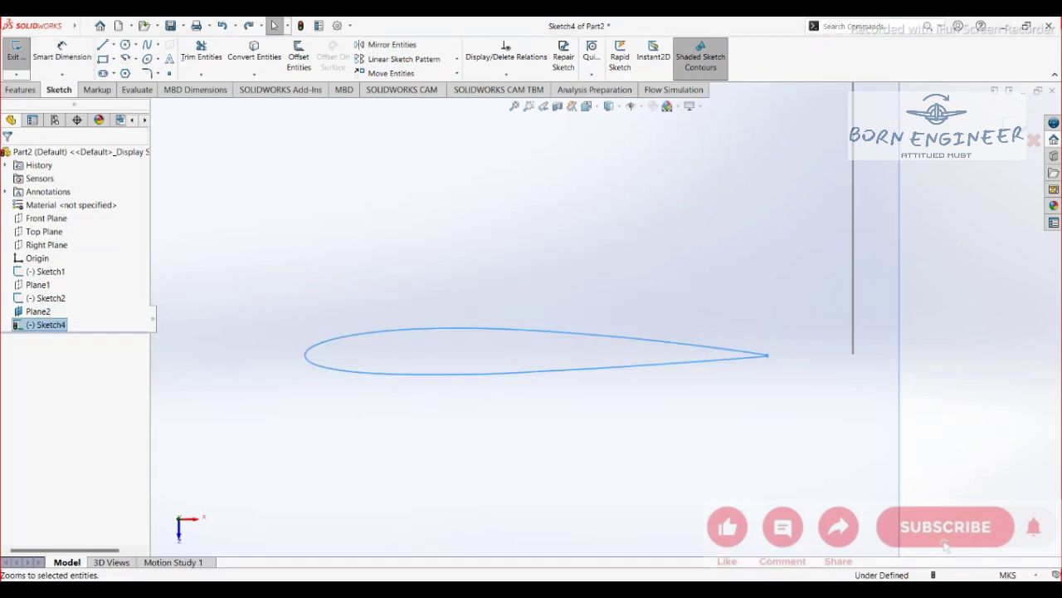
left_click(103, 45)
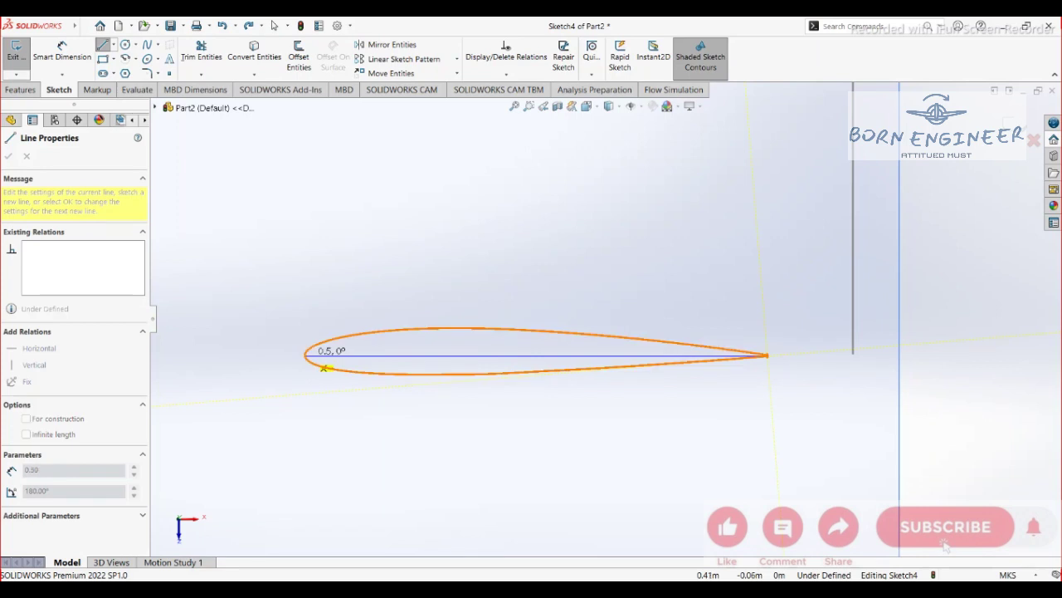
left_click(309, 356)
right_click(636, 291)
left_click(638, 292)
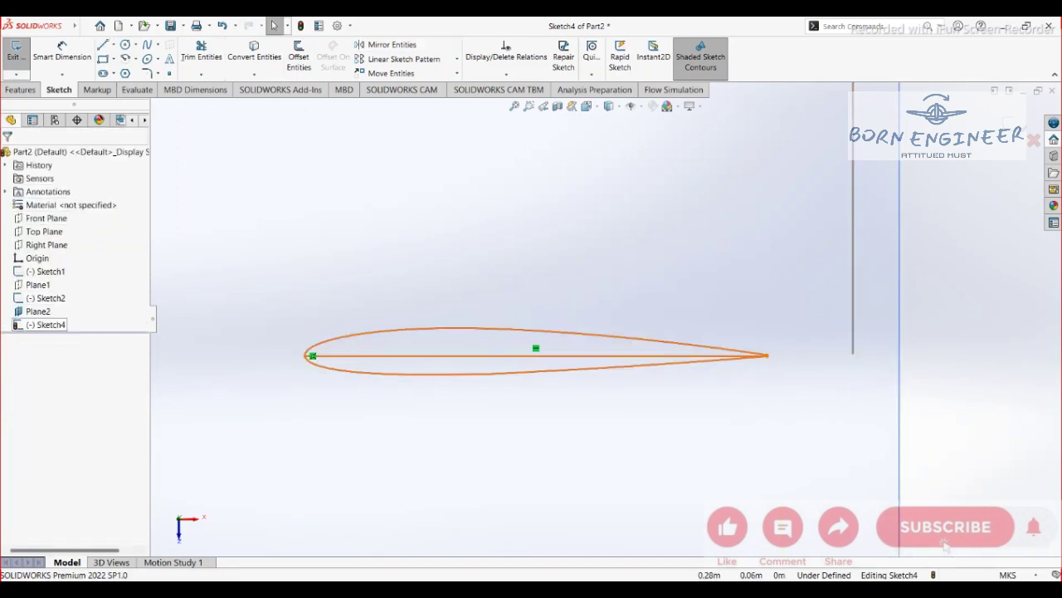
Step: Dimension the redrawn chord line to 0.25 m, and undo the removal of the dimensioned line
left_click(62, 52)
left_click(507, 355)
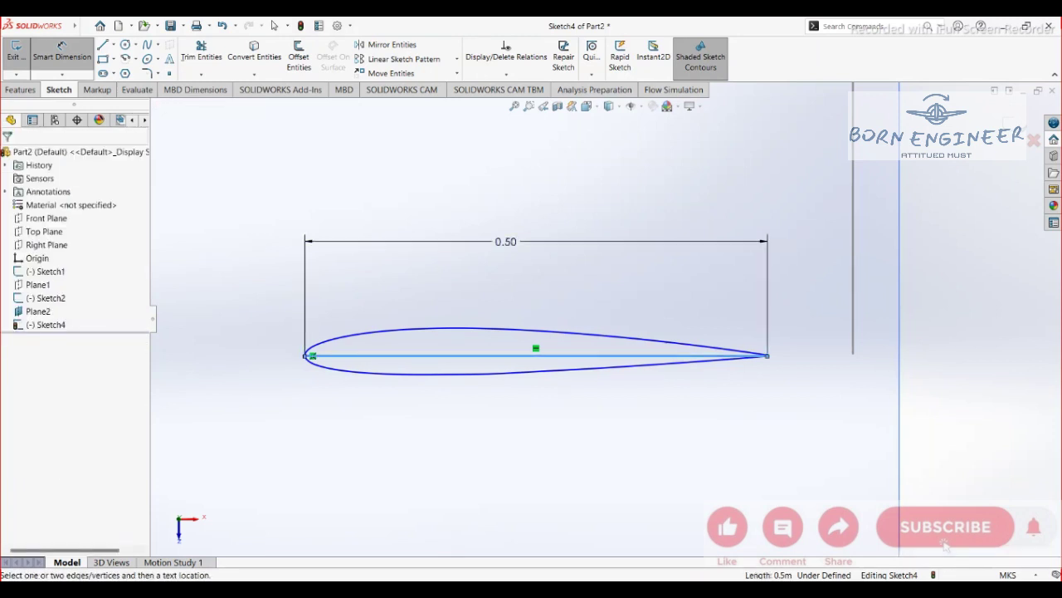
left_click(507, 241)
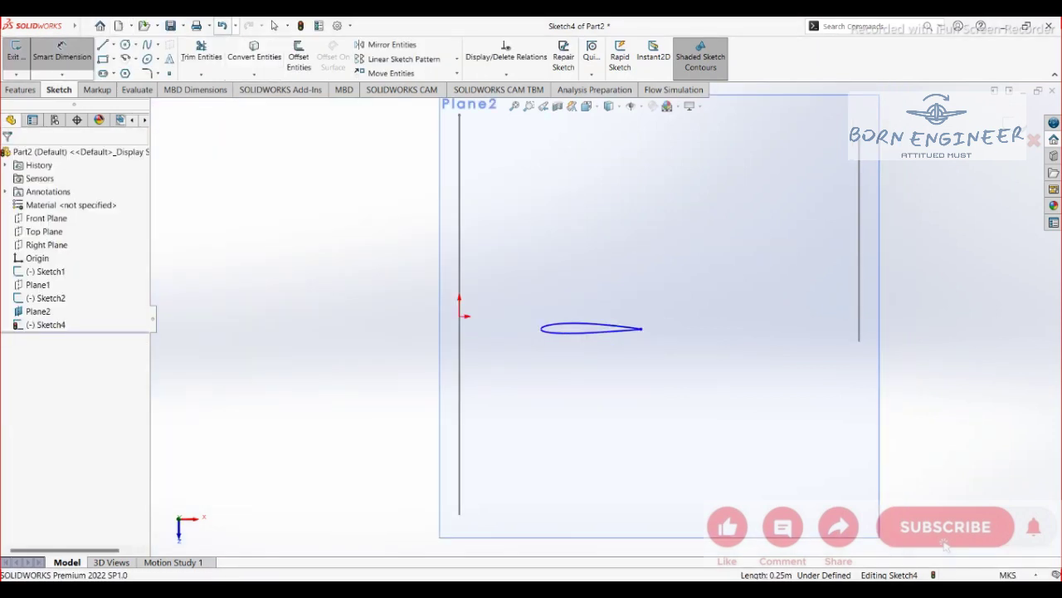
left_click(222, 26)
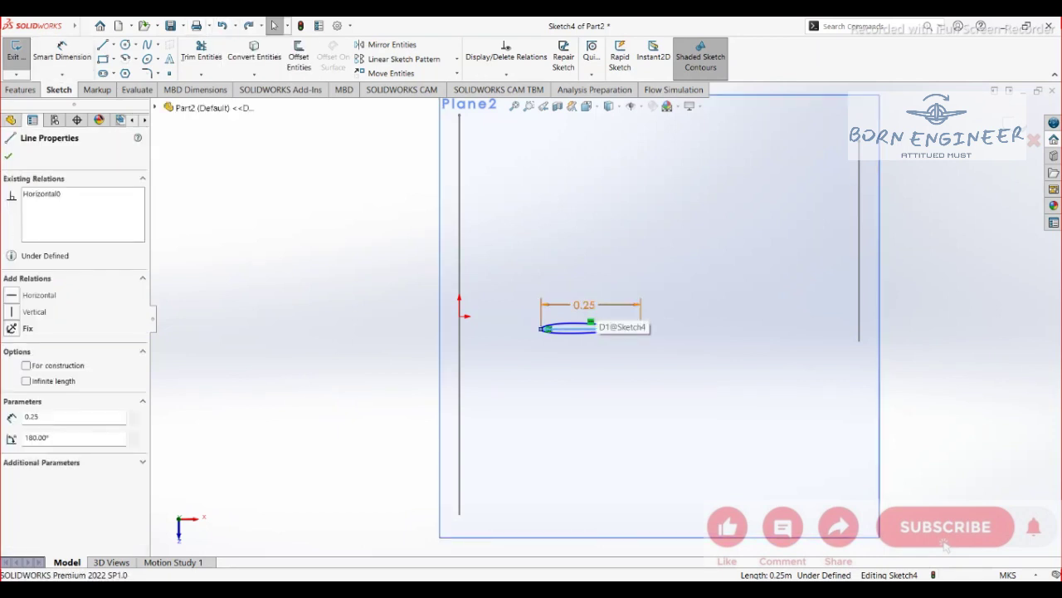
Step: Delete the airfoil's chord line together with its 0.25 m dimension
scroll(573, 332, "down", 3)
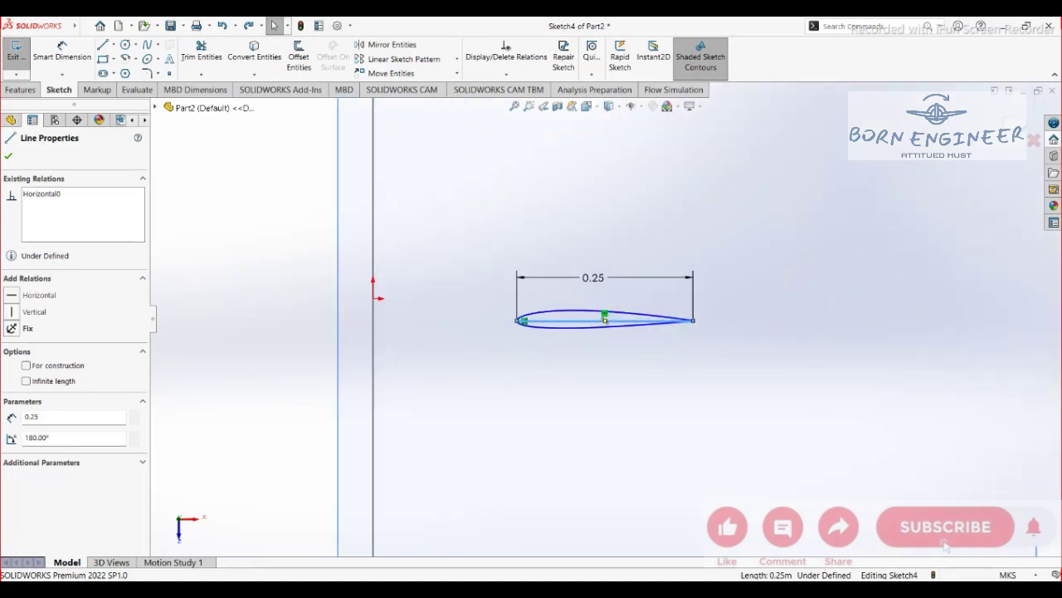
scroll(604, 320, "down", 2)
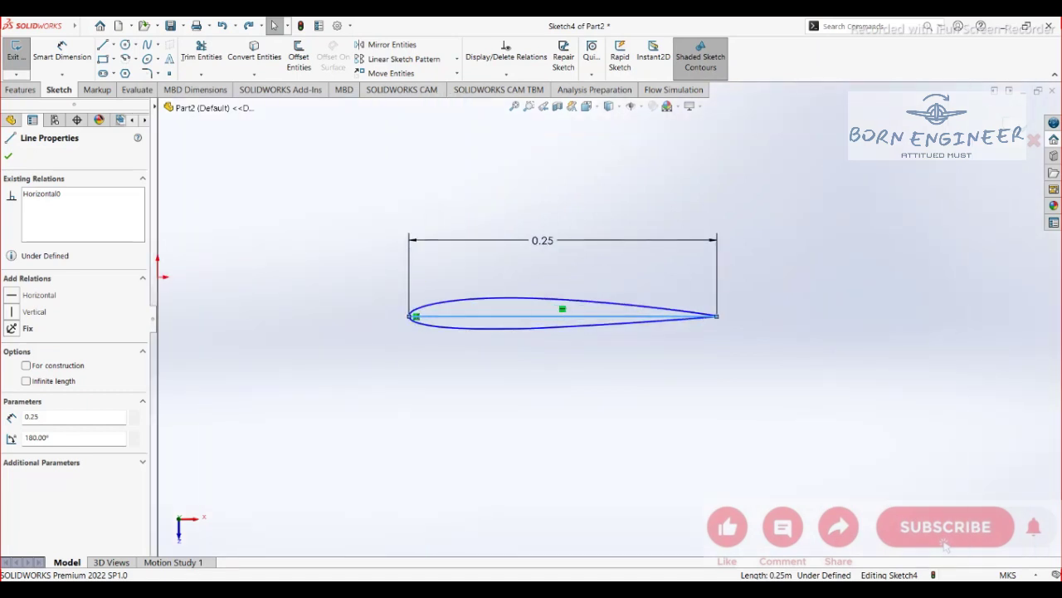
left_click(8, 155)
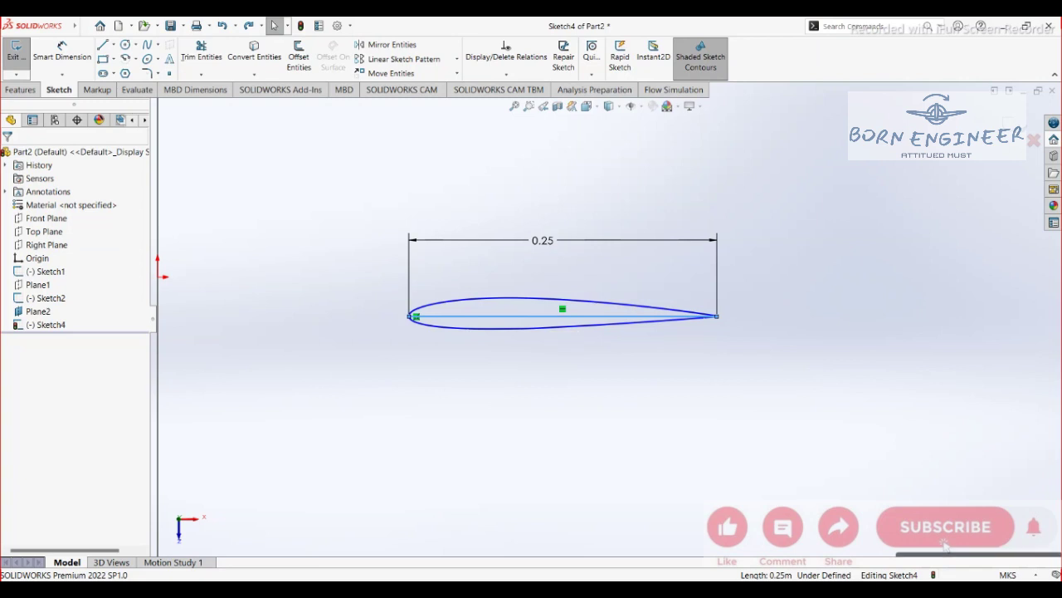
left_click(558, 317)
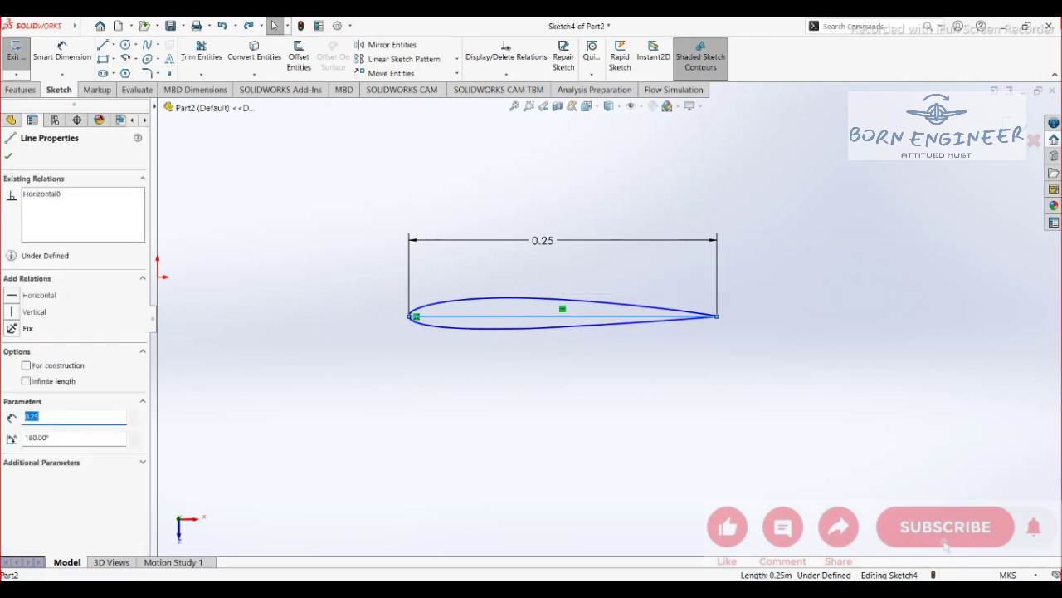
left_click(11, 119)
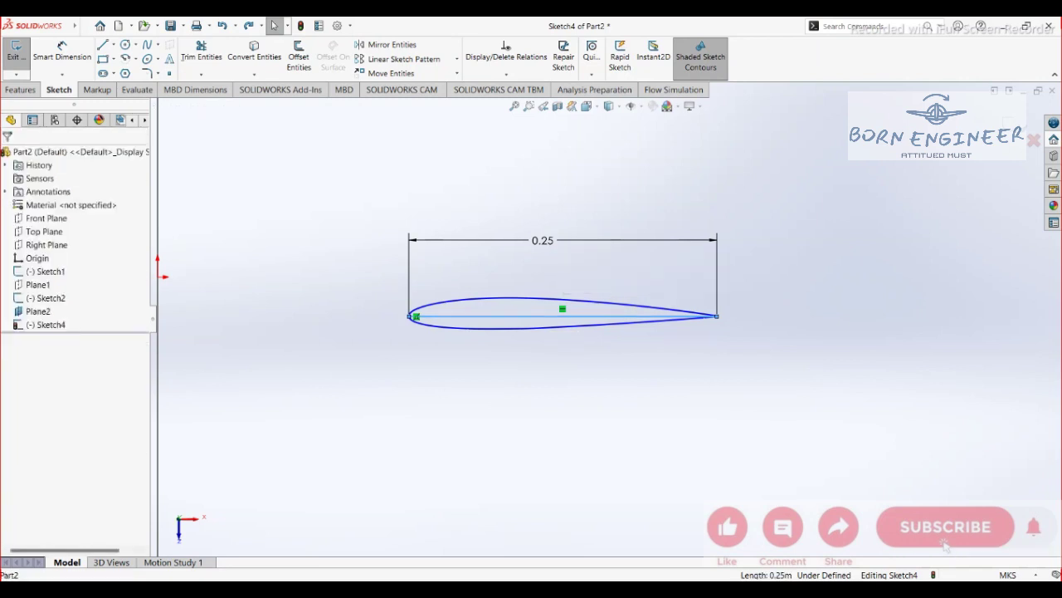
left_click(45, 324)
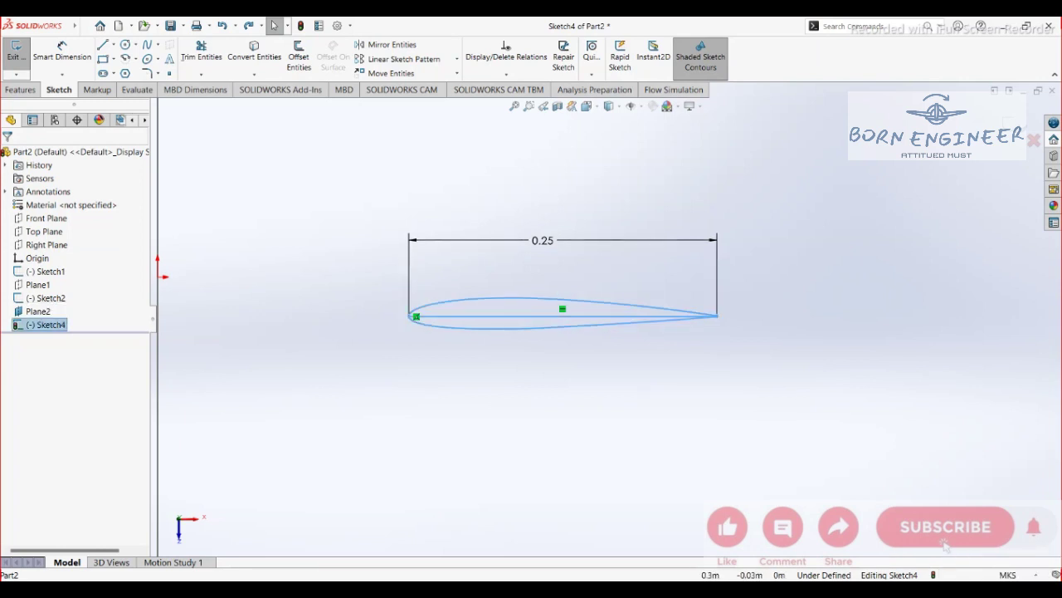
left_click(528, 316)
key("Delete")
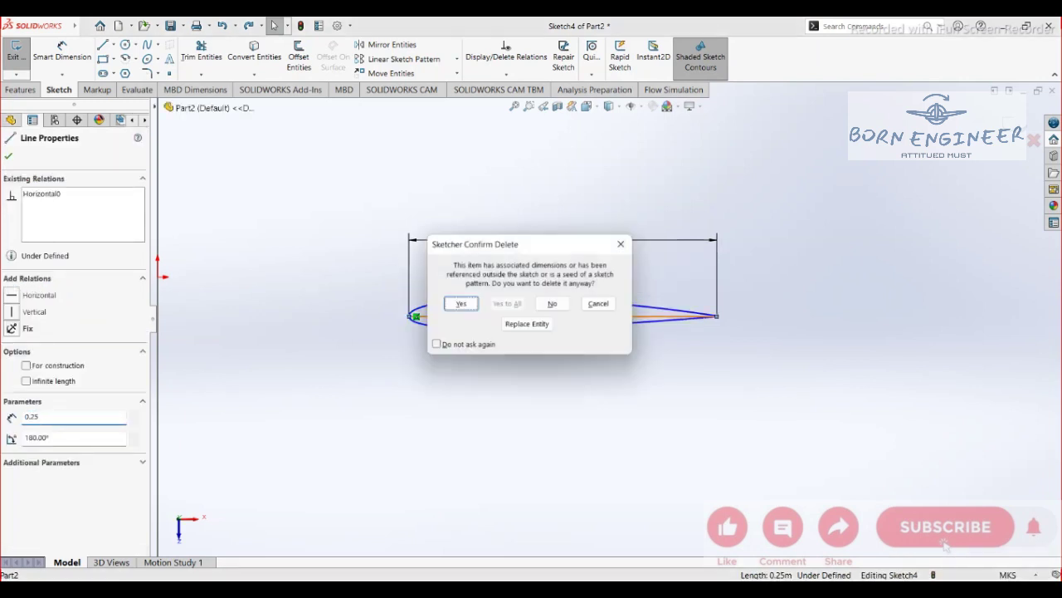
key("Return")
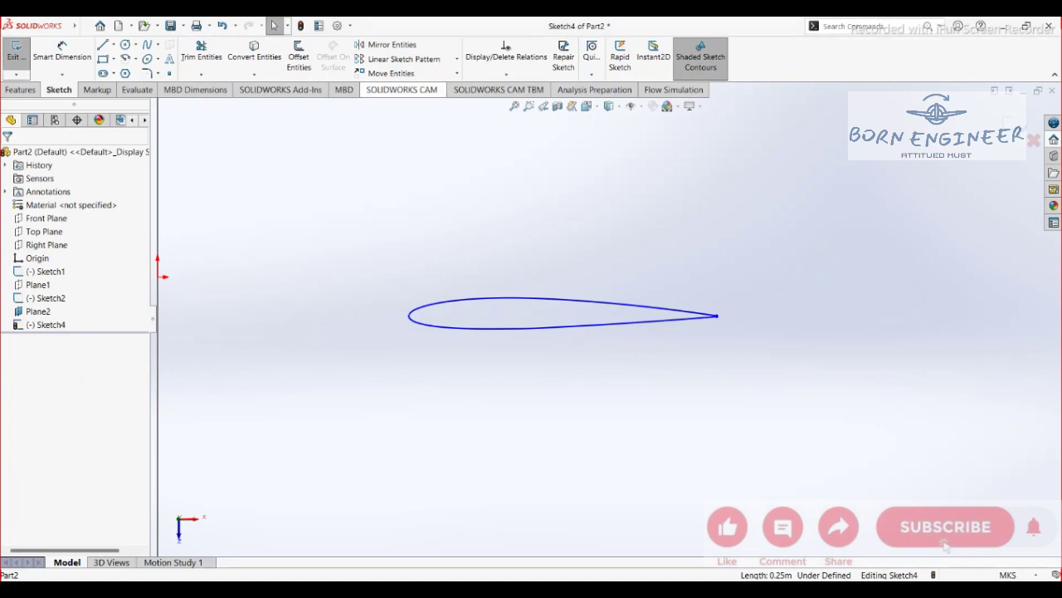
Step: Move the small airfoil spline by its trailing-edge point to a position outboard of the tip airfoil, near its trailing edge
left_click(390, 73)
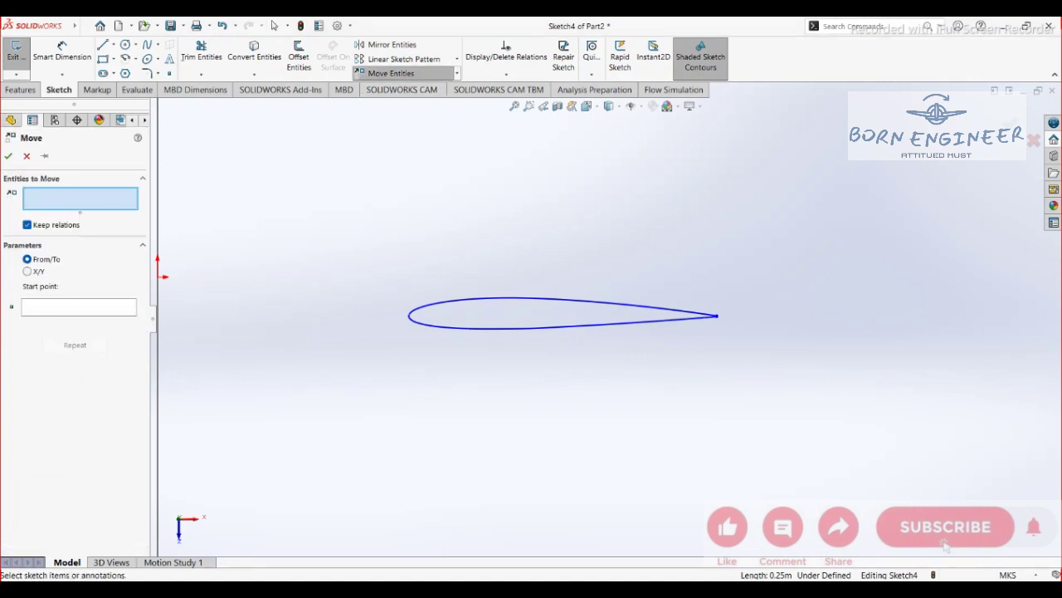
left_click(514, 298)
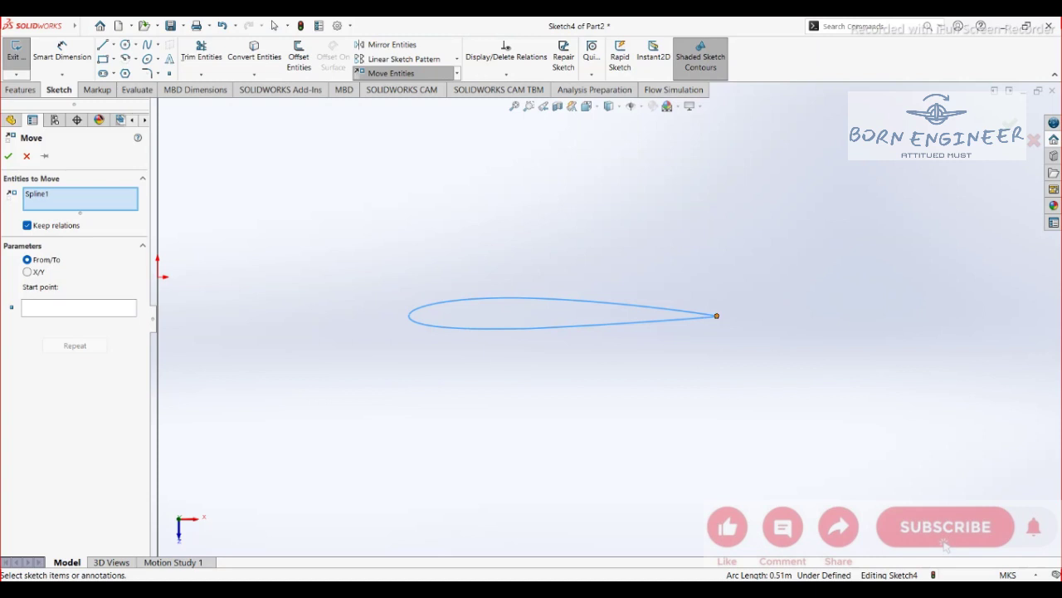
left_click(79, 307)
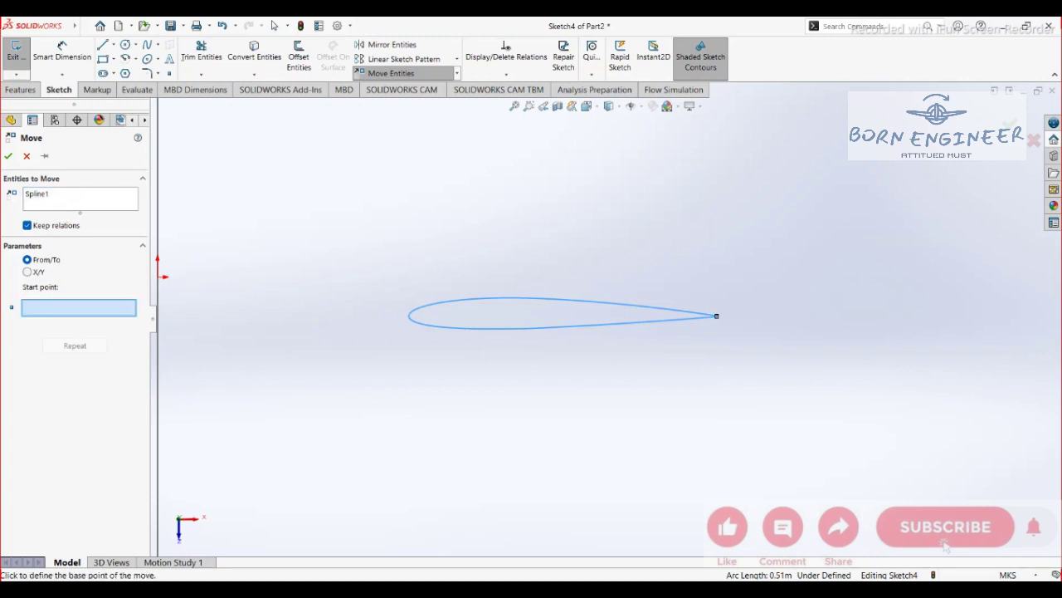
left_click(718, 316)
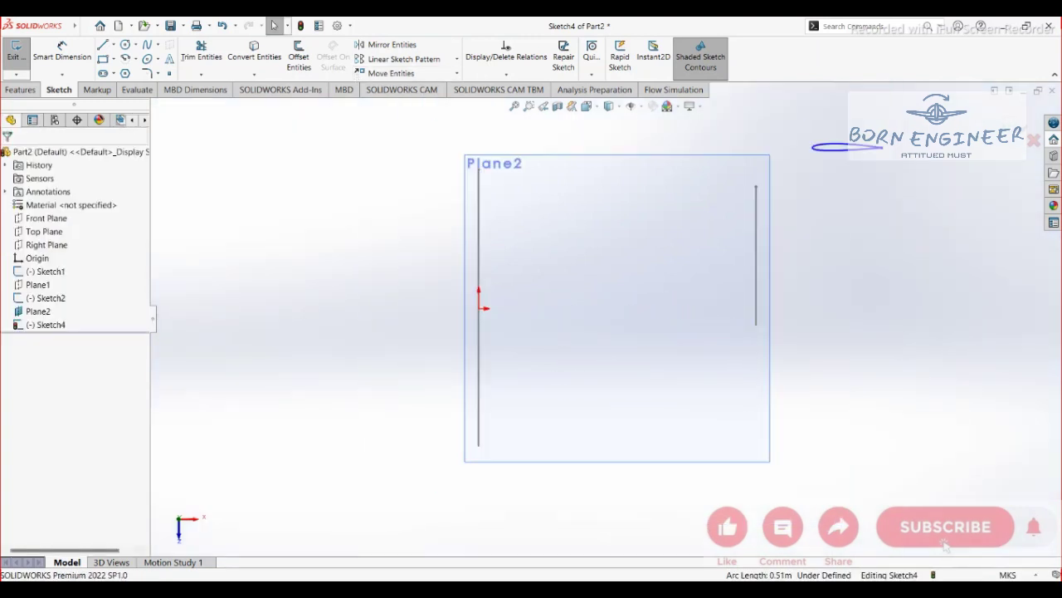
Step: Rotate the small airfoil spline 90° about its trailing-edge point and exit the sketch
left_click(457, 73)
left_click(399, 115)
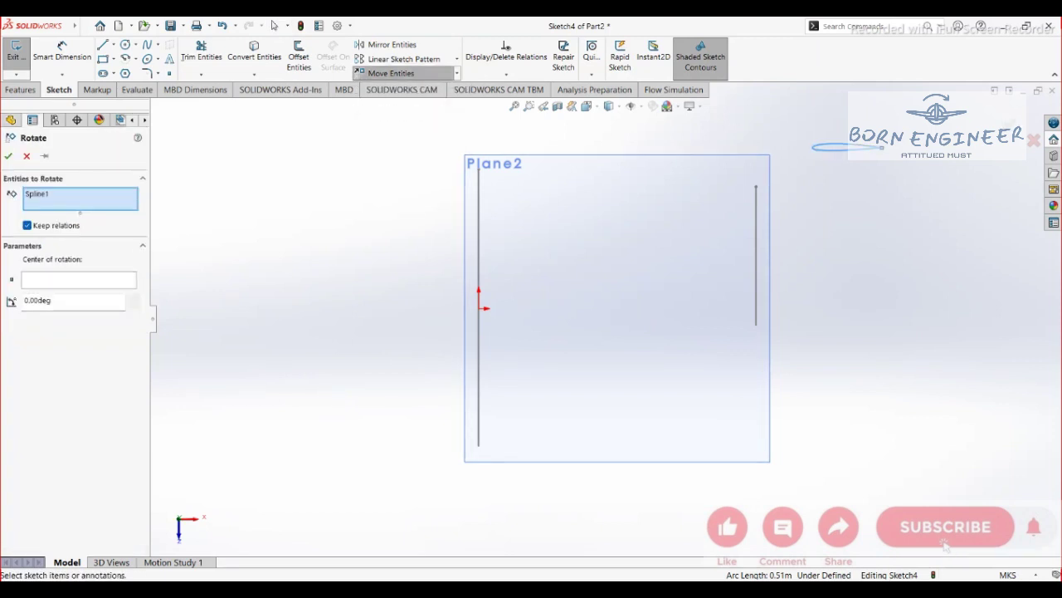
left_click(78, 280)
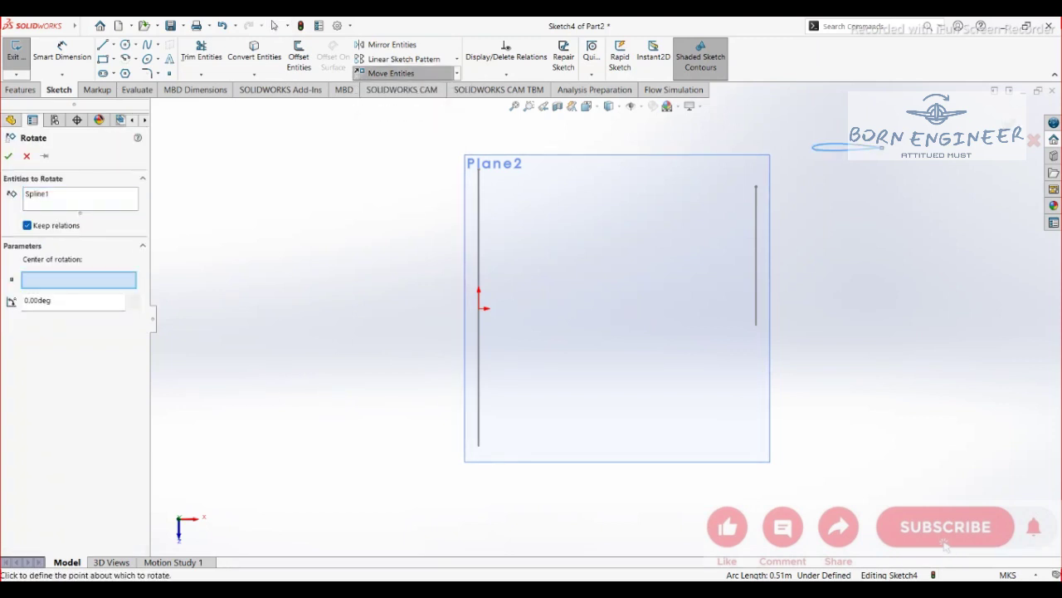
left_click(882, 148)
left_click(881, 128)
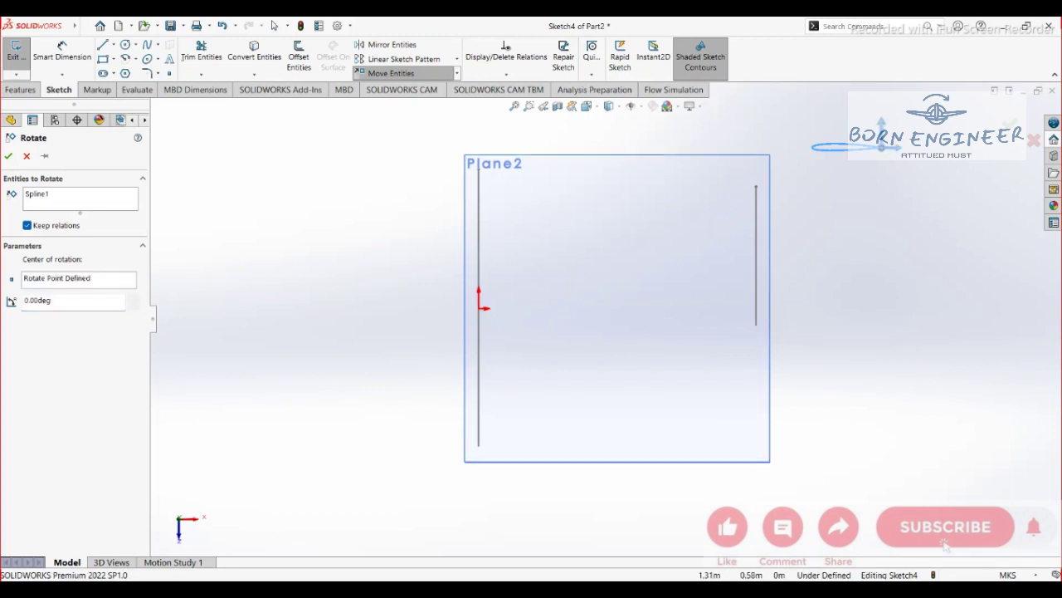
left_click_drag(882, 123, 859, 149)
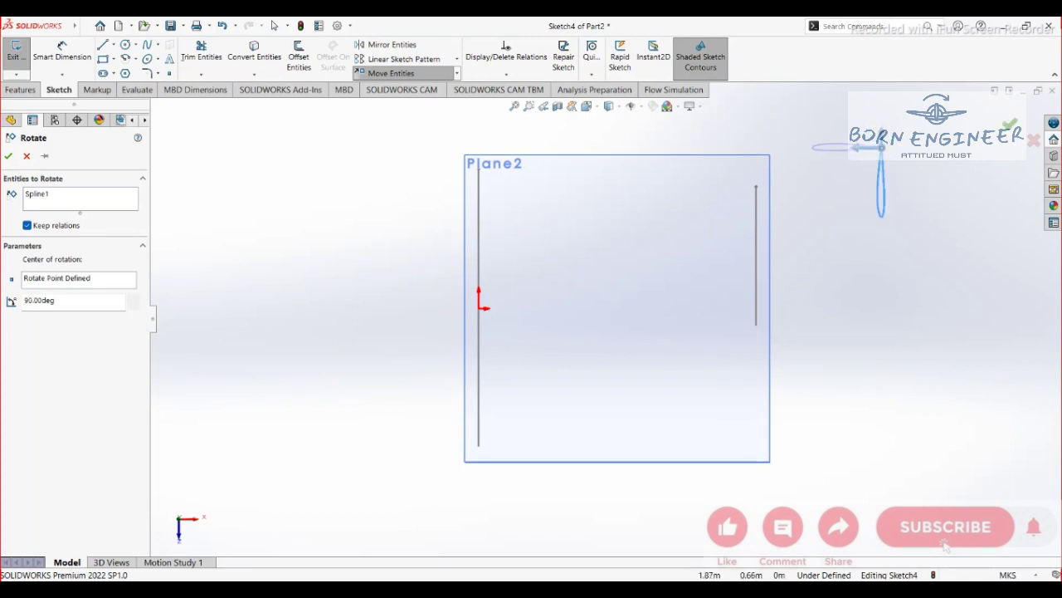
left_click(1009, 123)
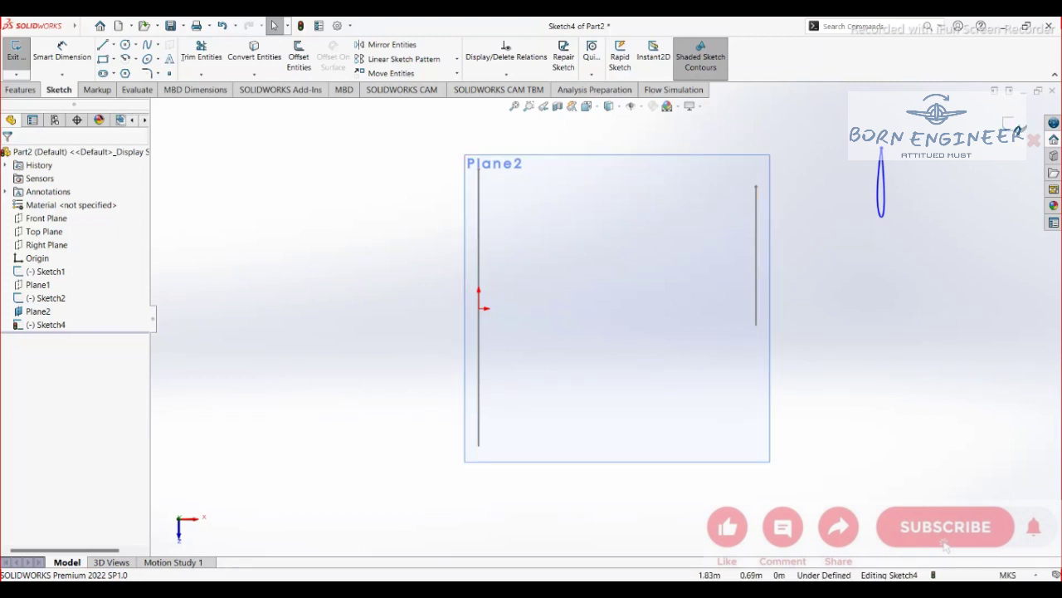
left_click(1008, 123)
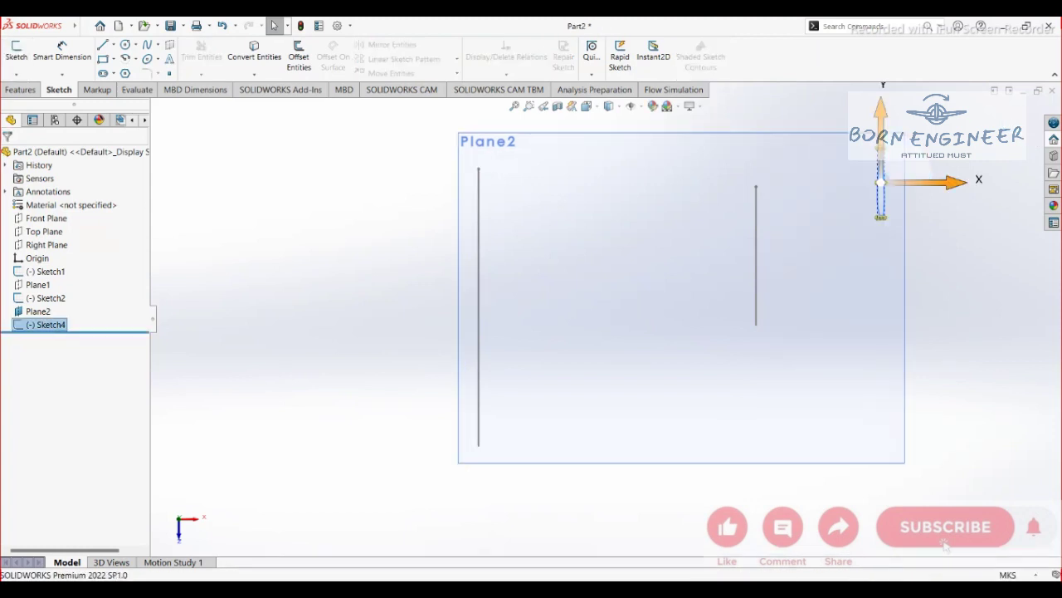
Step: Shift the Sketch4 airfoil along X closer to the tip airfoil and rebuild the part
key("Escape")
mouse_move(719, 355)
middle_mouse_down()
mouse_move(892, 375)
mouse_move(883, 365)
middle_mouse_up()
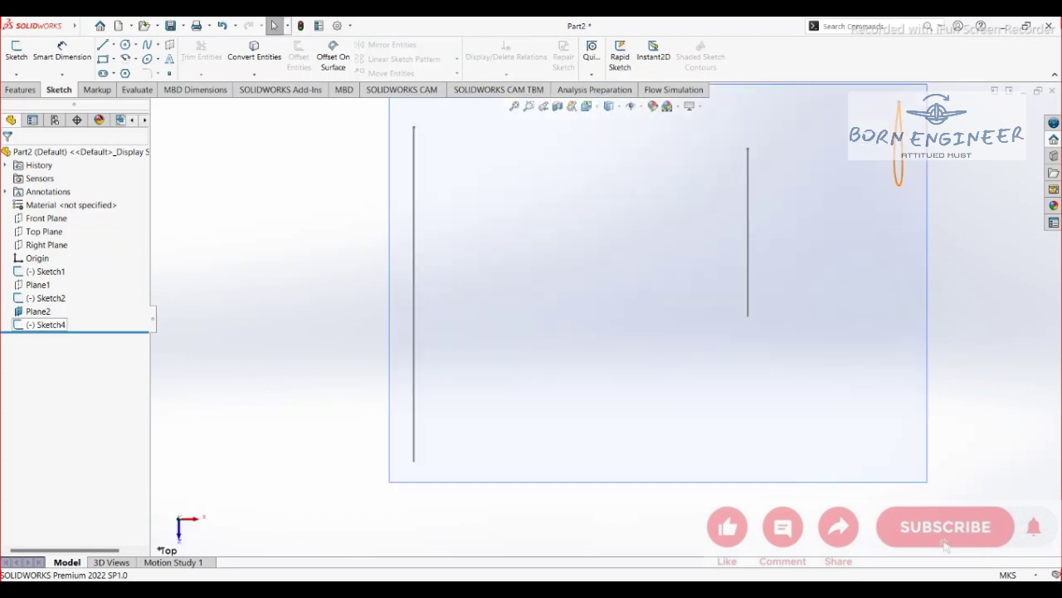
left_click(50, 325)
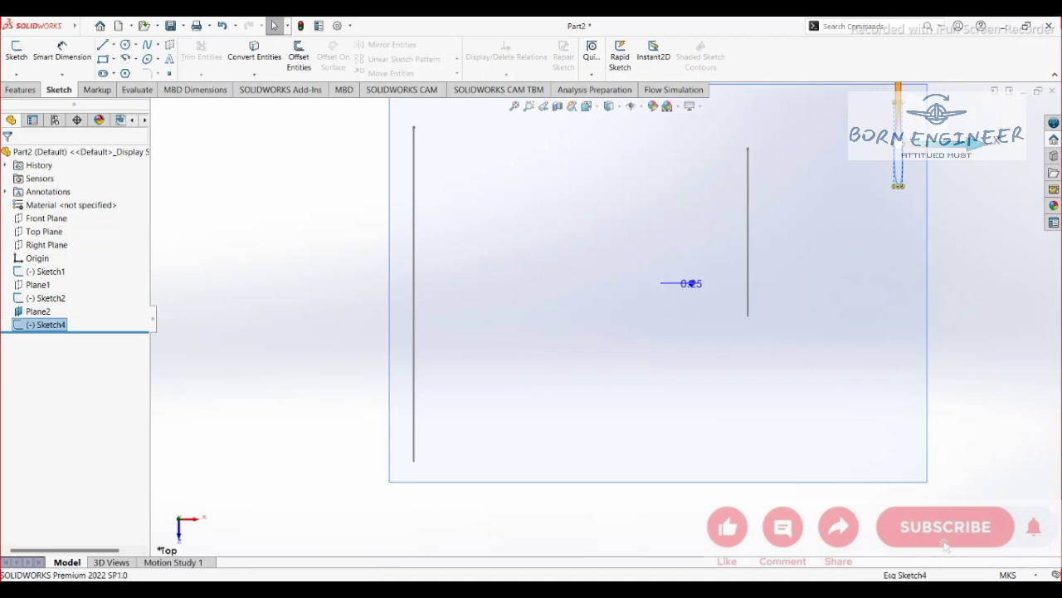
mouse_move(963, 143)
left_mouse_down()
mouse_move(889, 144)
mouse_move(899, 143)
left_mouse_up()
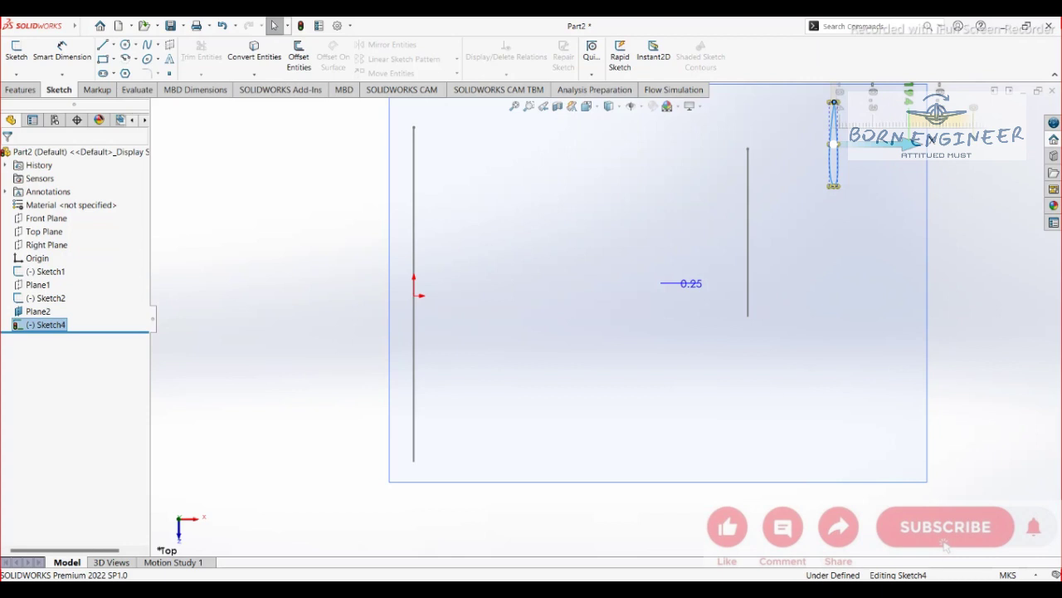
key("ctrl+b")
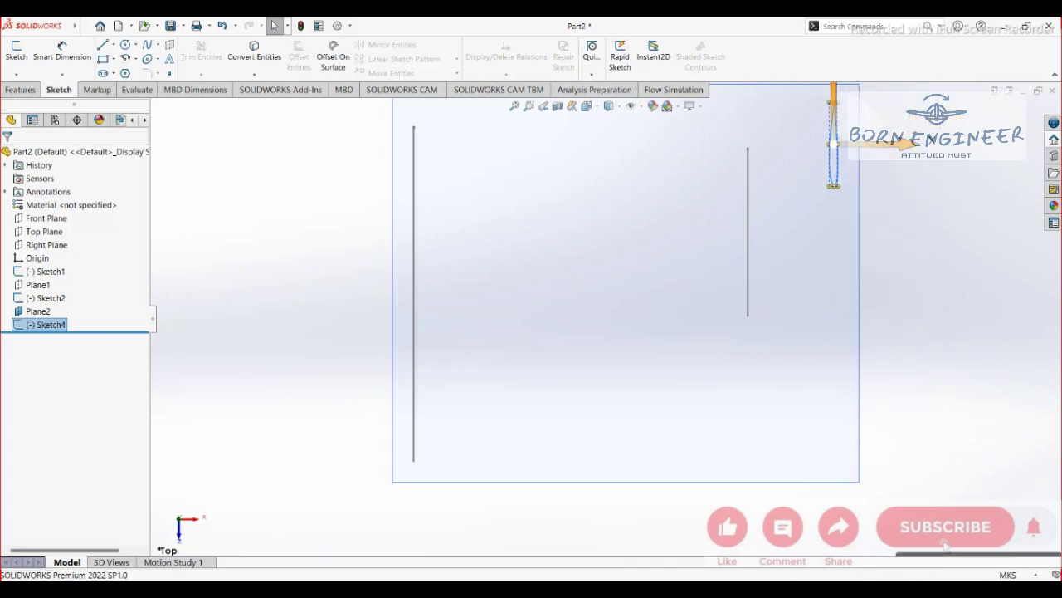
middle_click_drag(711, 231, 821, 207)
key("ctrl+8")
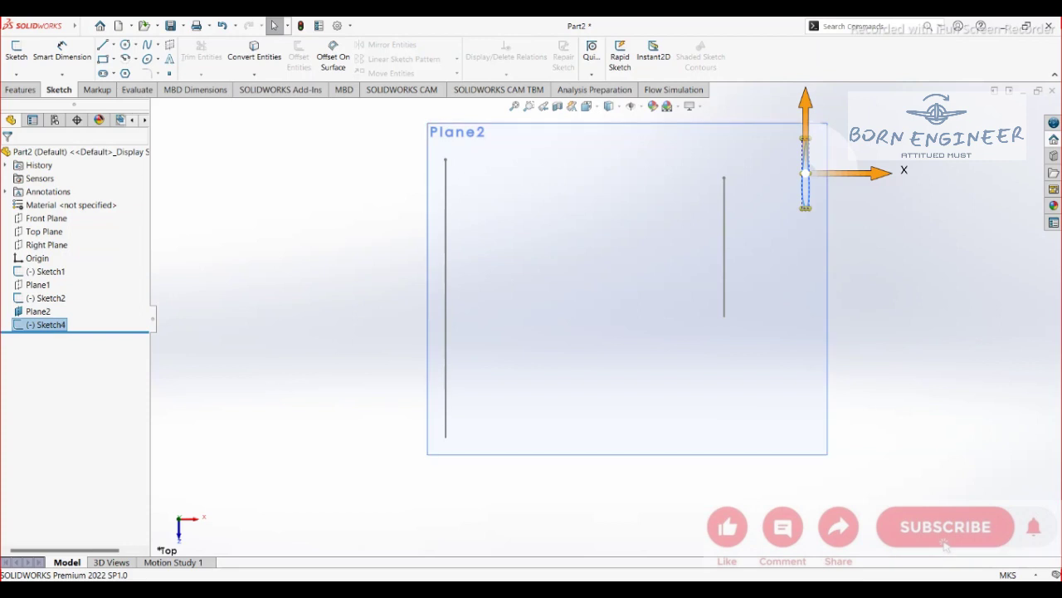
Step: Hide Plane2 and view the three airfoil profiles from an angle
left_click(37, 312)
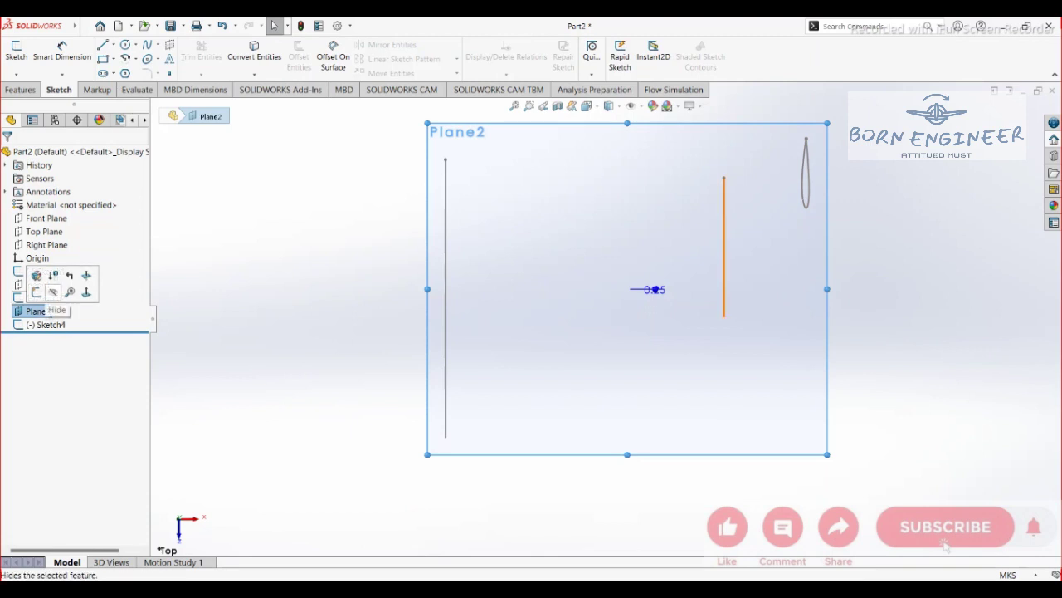
left_click(52, 292)
middle_click_drag(531, 374, 406, 251)
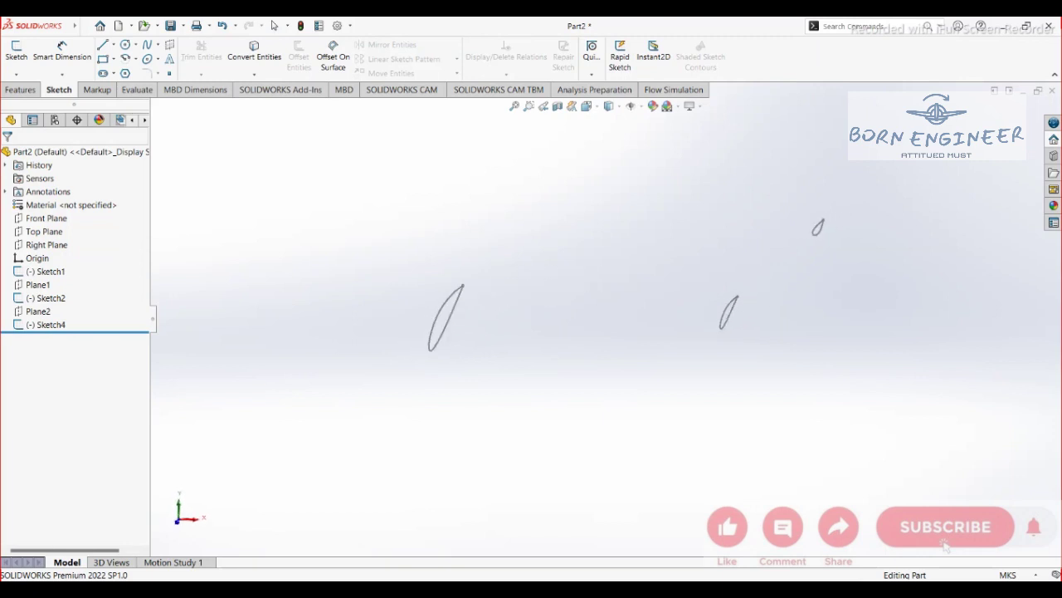
middle_click_drag(531, 249, 465, 249)
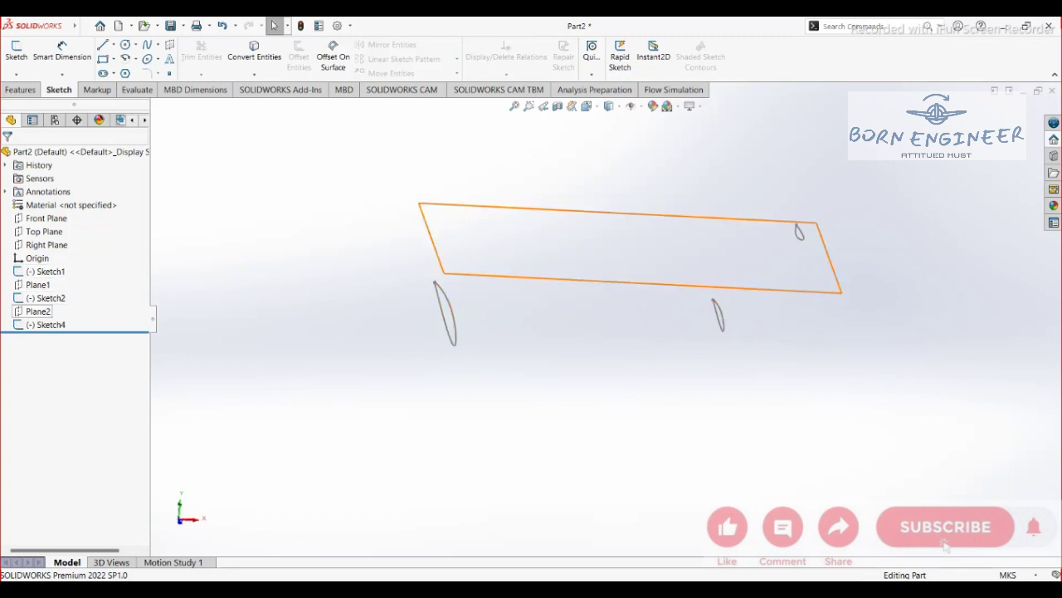
Step: Set Plane2's offset from the Top Plane to 0.35 m
left_click(38, 311)
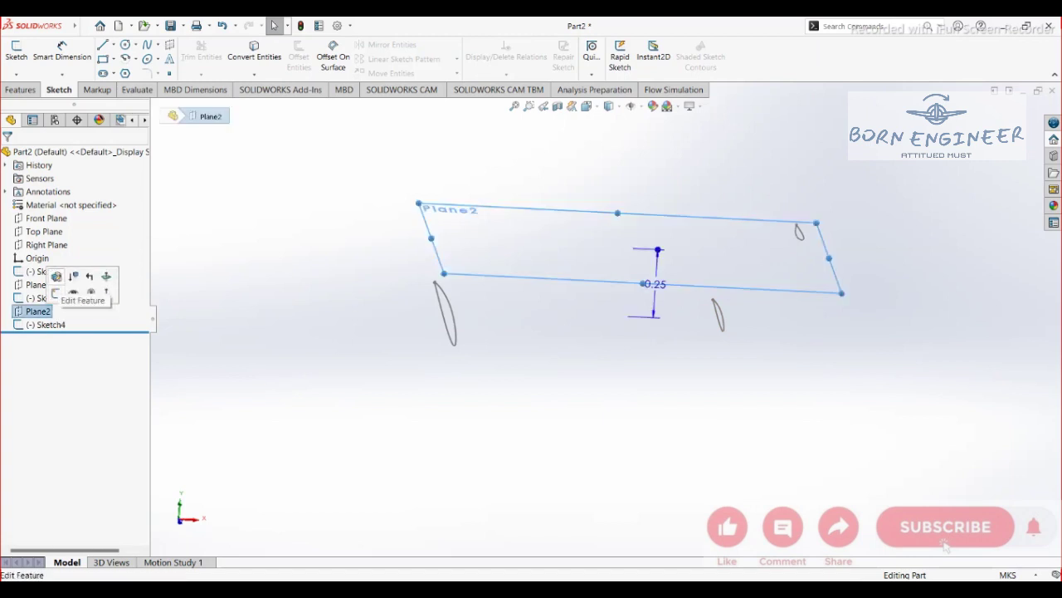
left_click(57, 276)
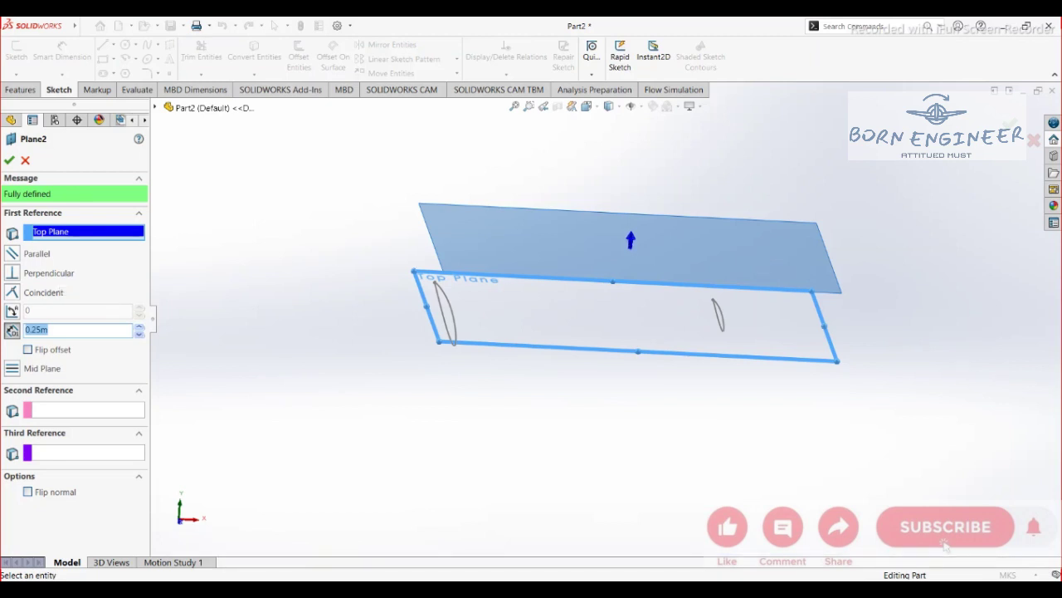
left_click(138, 326)
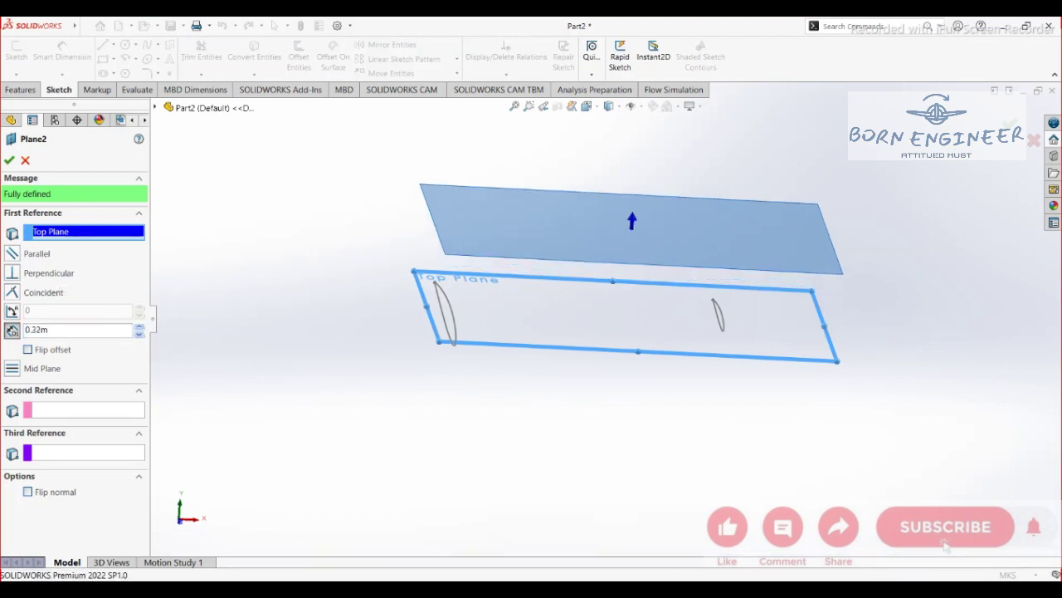
scroll(139, 330, "up", 3)
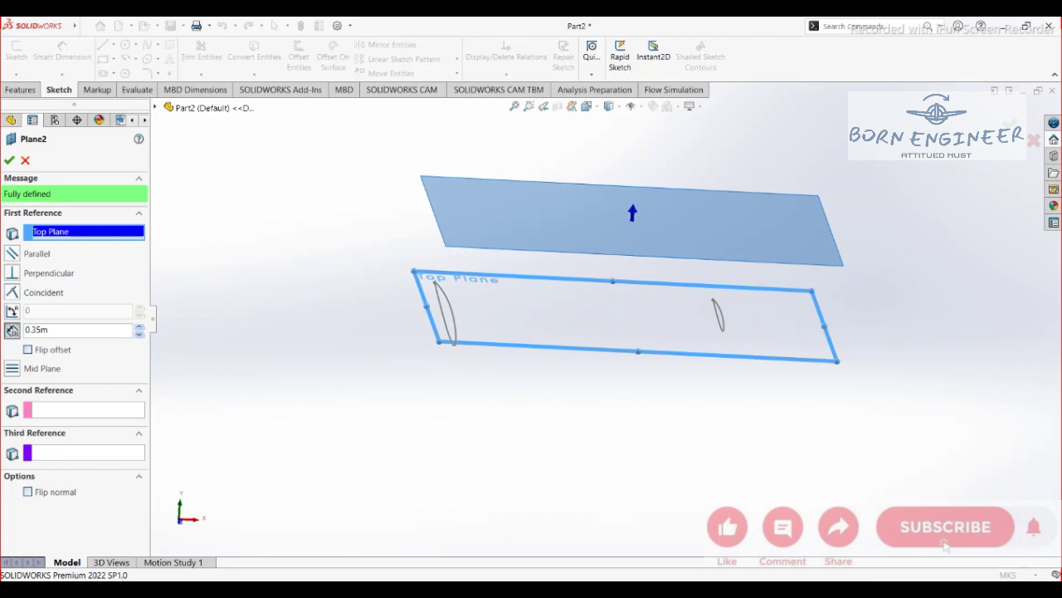
left_click(9, 160)
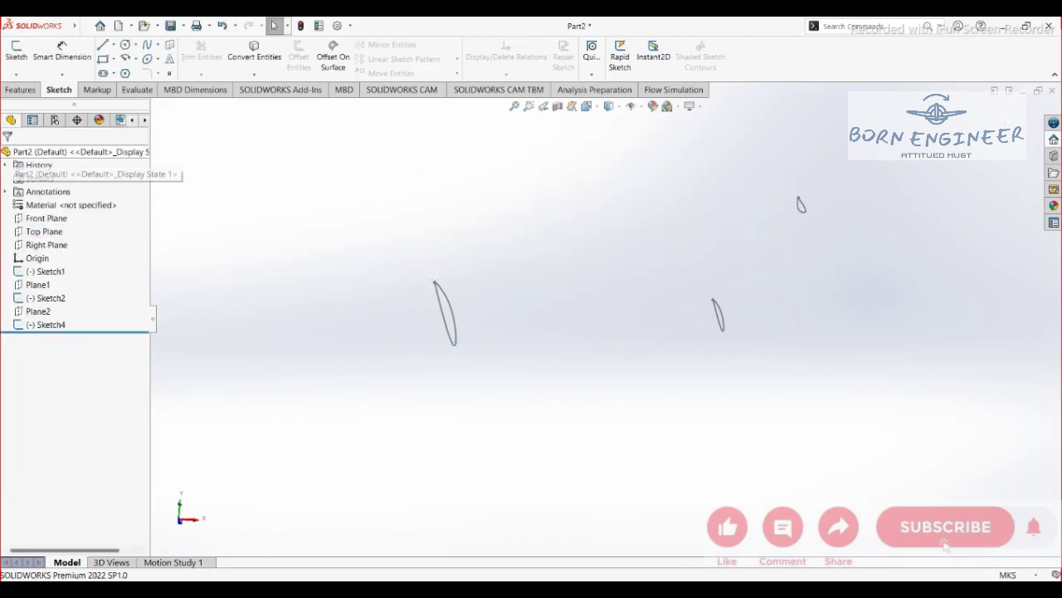
Step: Start a new 3D sketch with the tip and small raised airfoil profiles in view
mouse_move(531, 332)
middle_mouse_down()
mouse_move(490, 308)
mouse_move(508, 311)
middle_mouse_up()
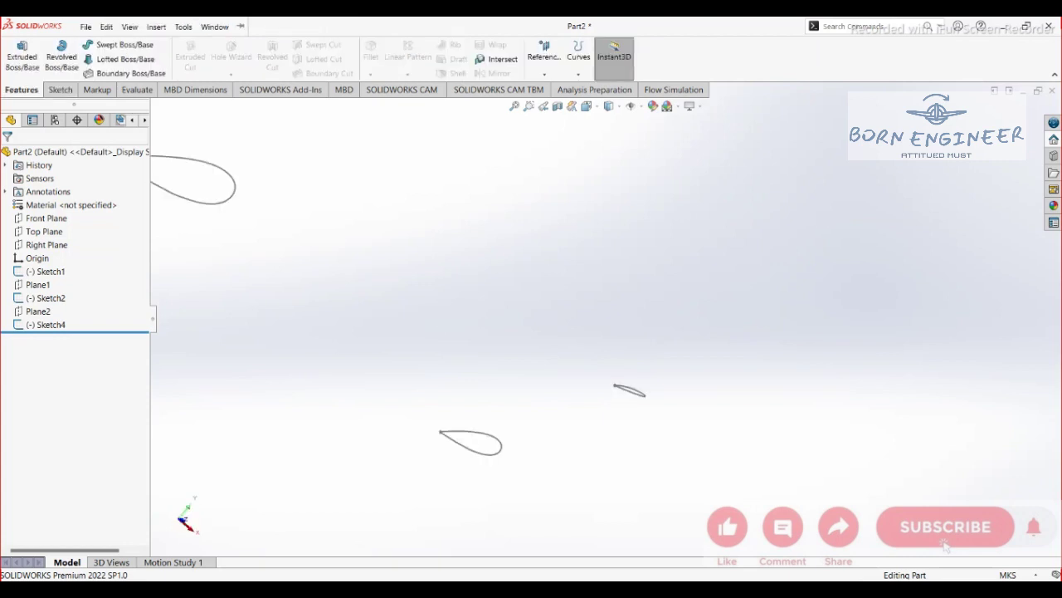
left_click(60, 89)
left_click(17, 73)
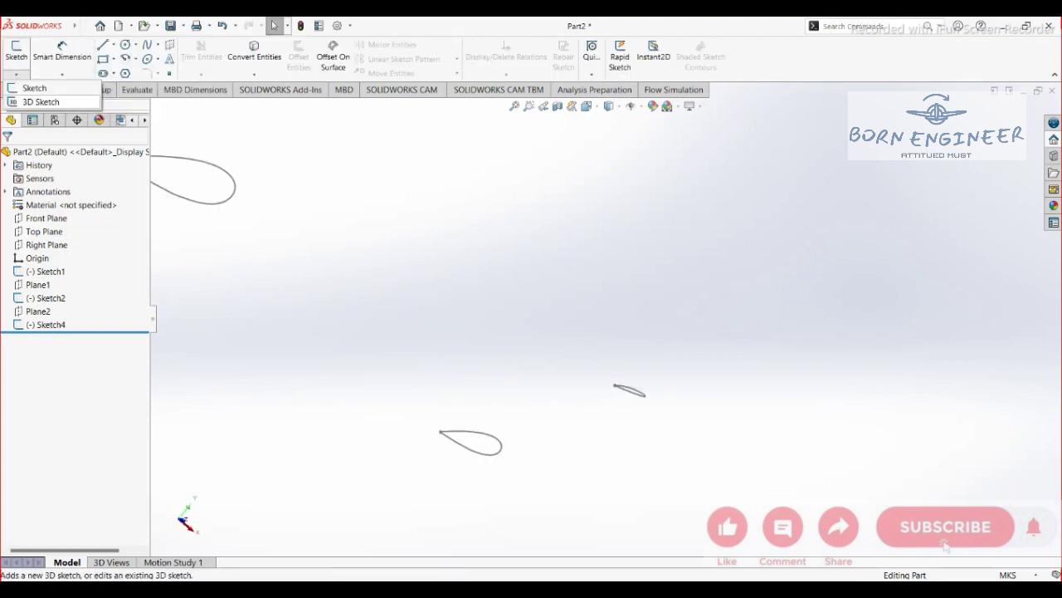
left_click(40, 101)
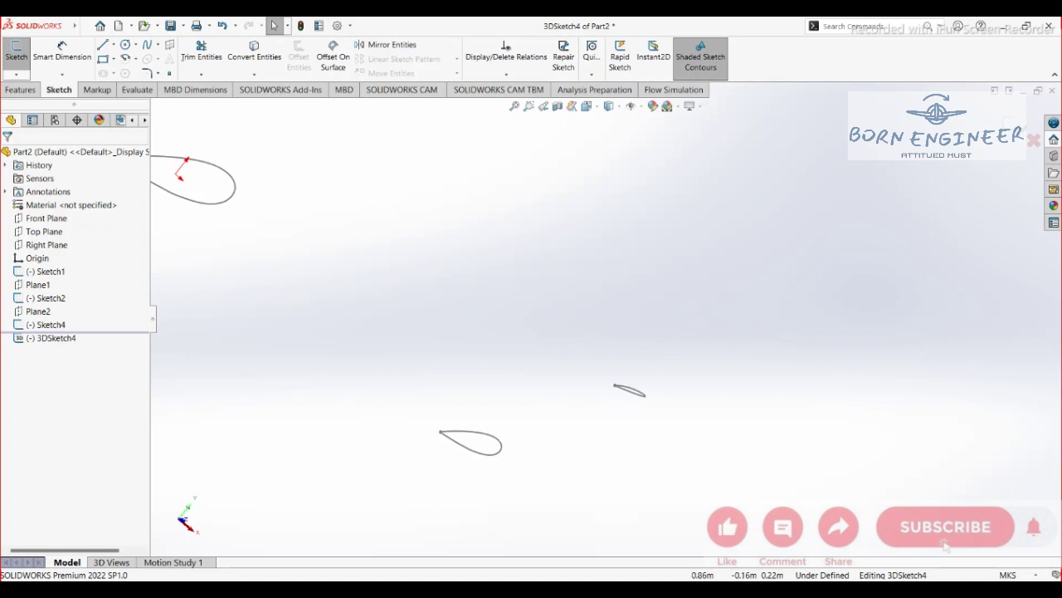
Step: Examine the trailing-edge endpoints of the tip airfoil and the small raised airfoil up close
scroll(300, 443, "down", 4)
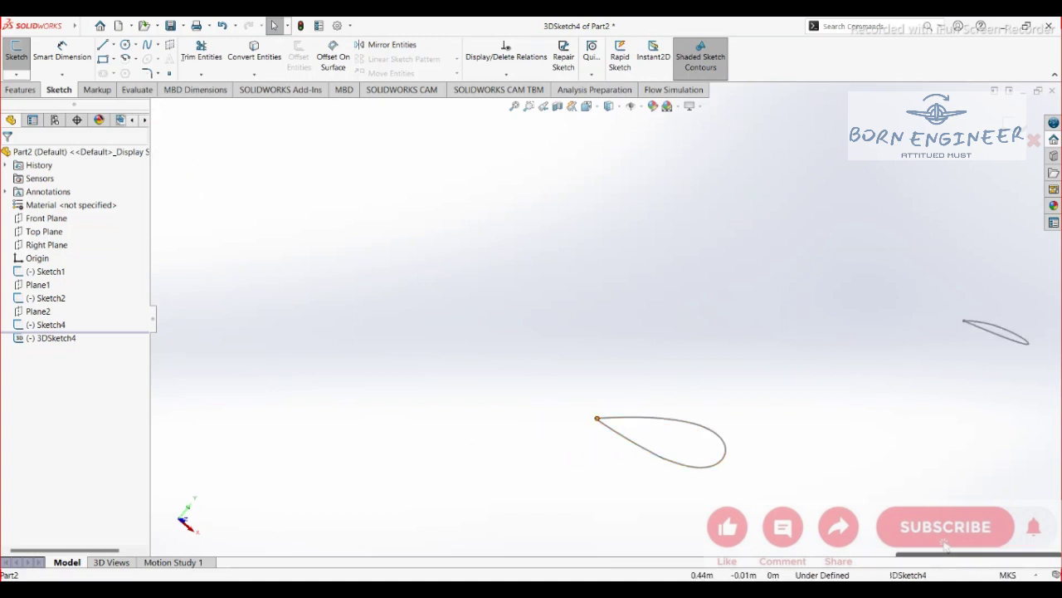
left_click(597, 418)
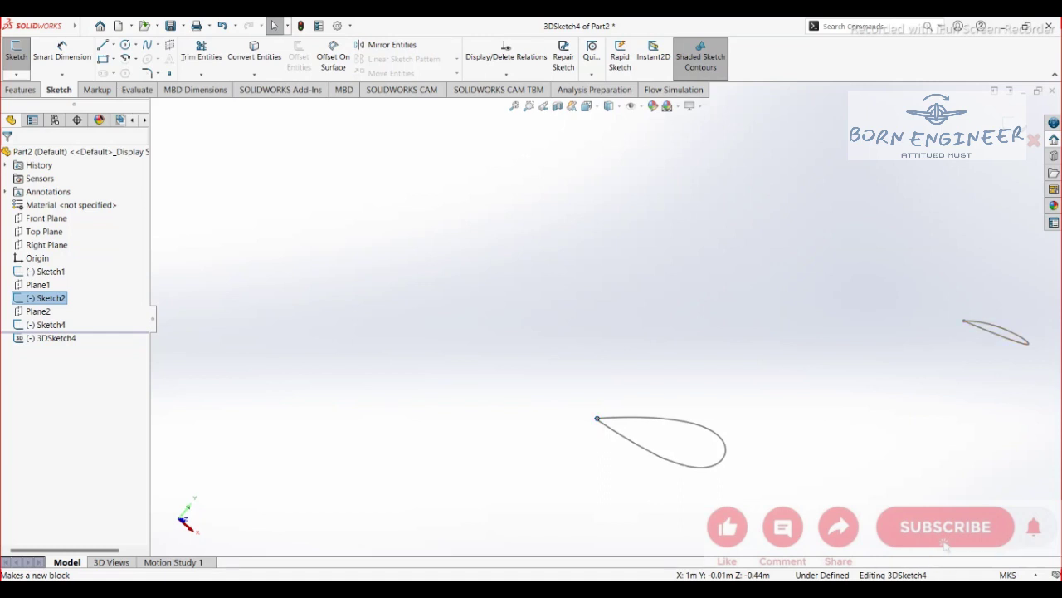
scroll(1044, 315, "down", 4)
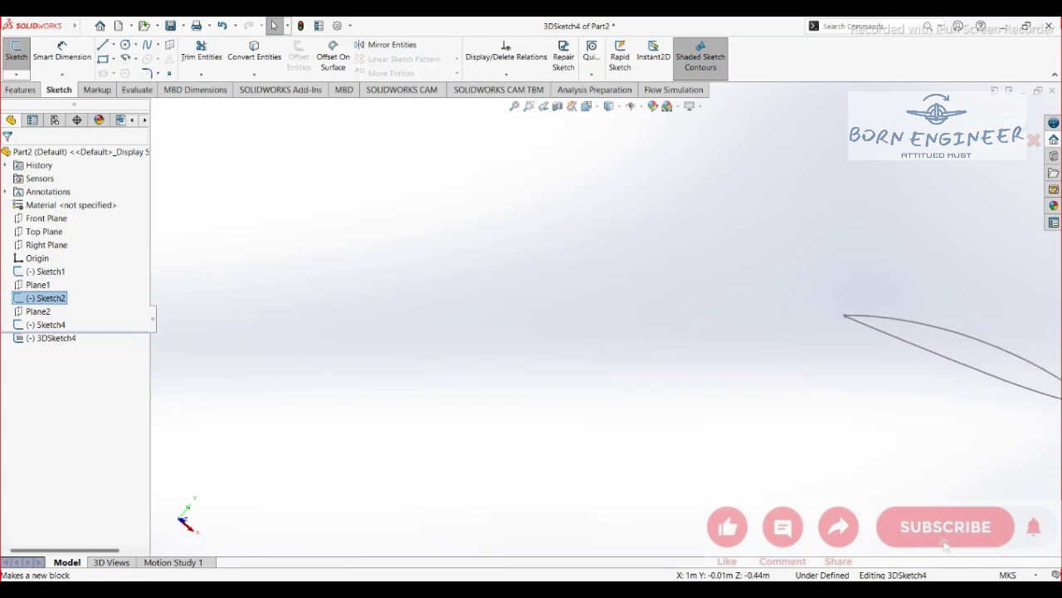
scroll(1044, 316, "down", 2)
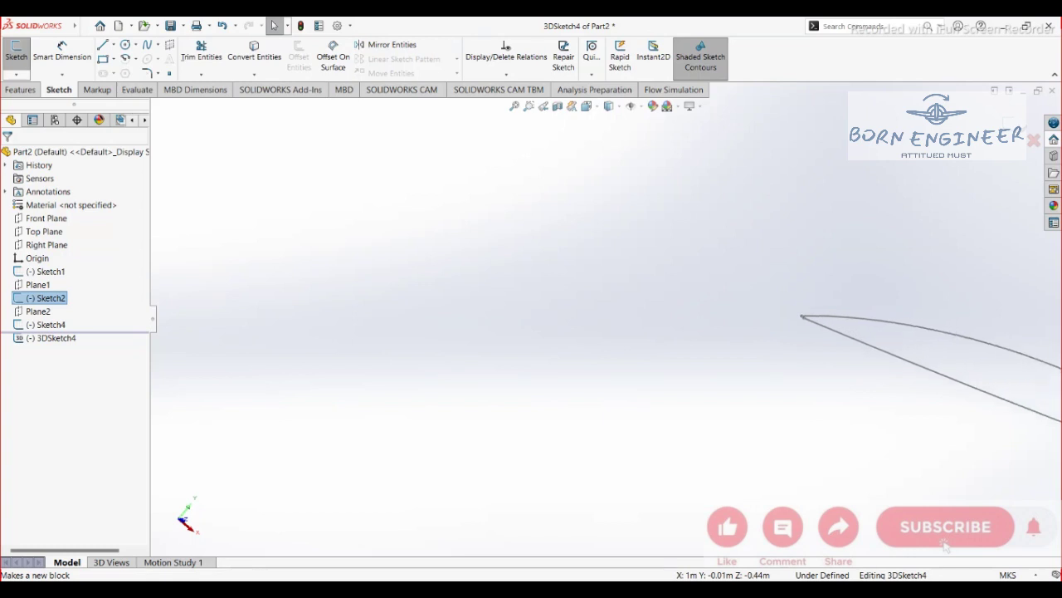
left_click(802, 317)
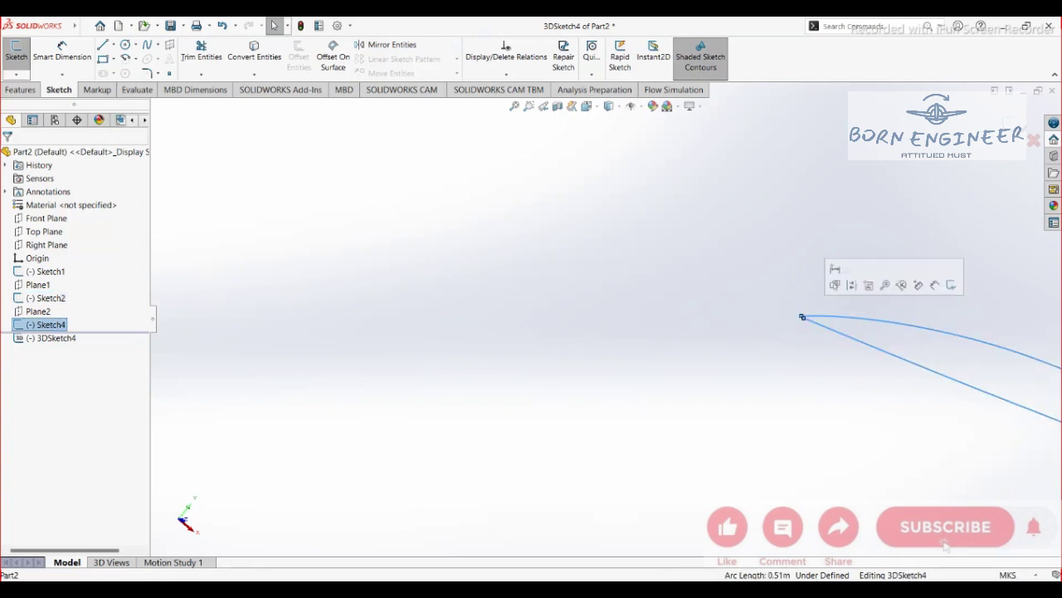
scroll(606, 319, "up", 8)
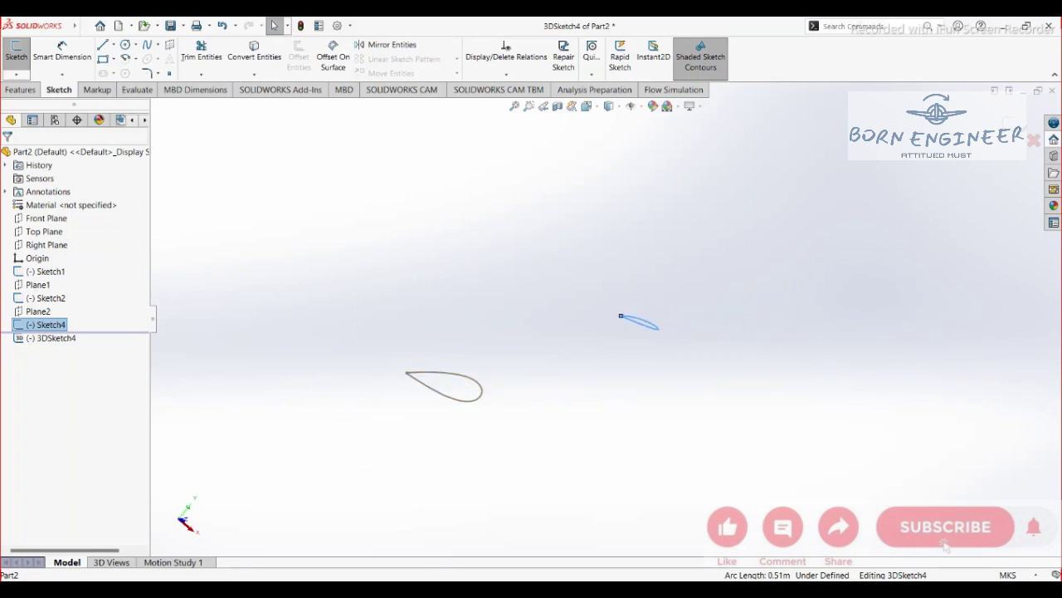
left_click(407, 372)
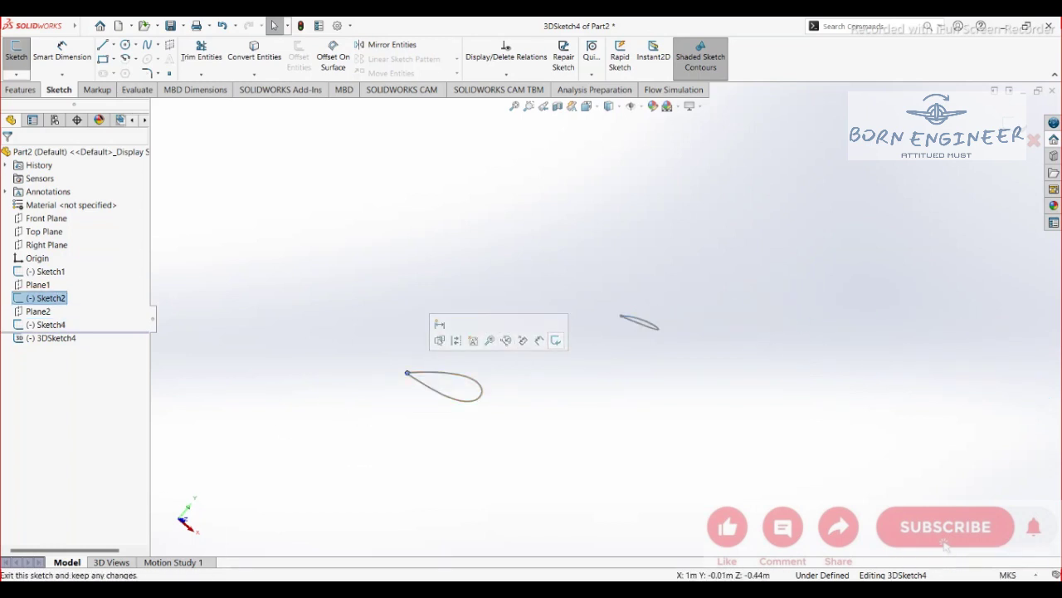
scroll(600, 319, "up", 4)
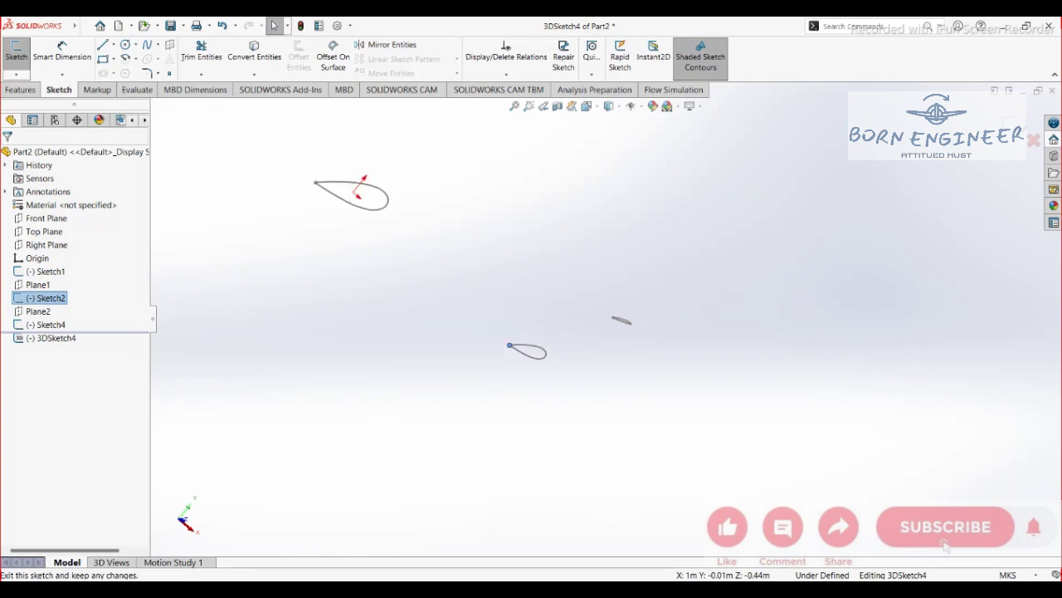
scroll(592, 322, "down", 5)
scroll(644, 302, "down", 12)
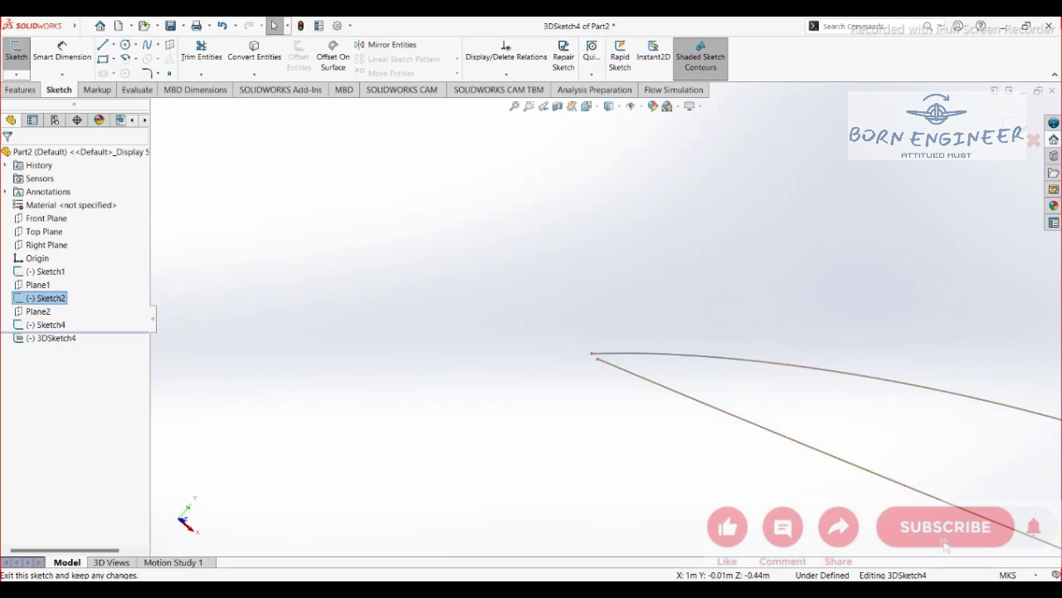
scroll(587, 363, "down", 2)
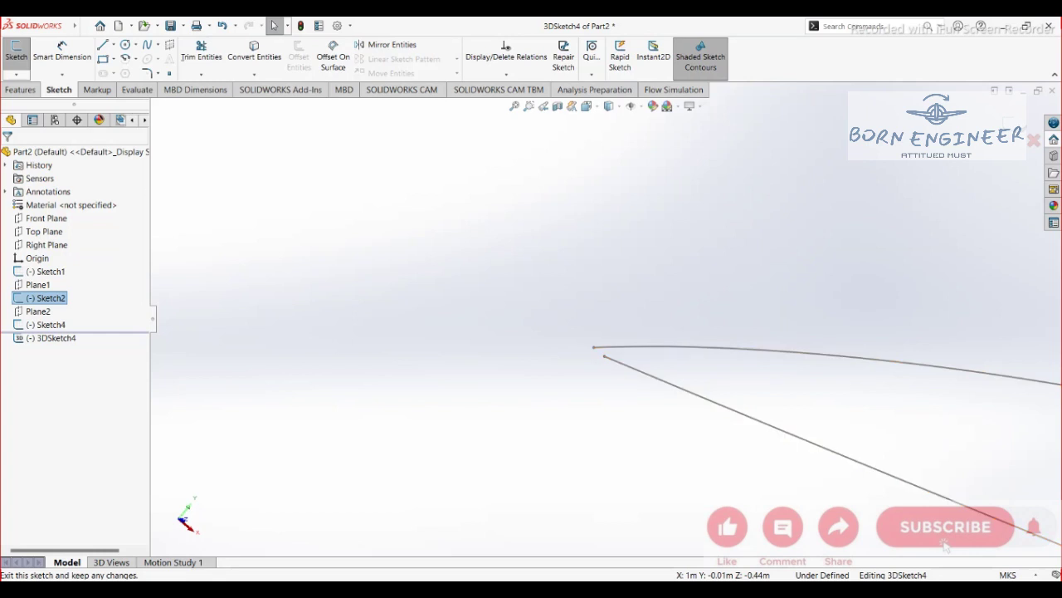
key("Escape")
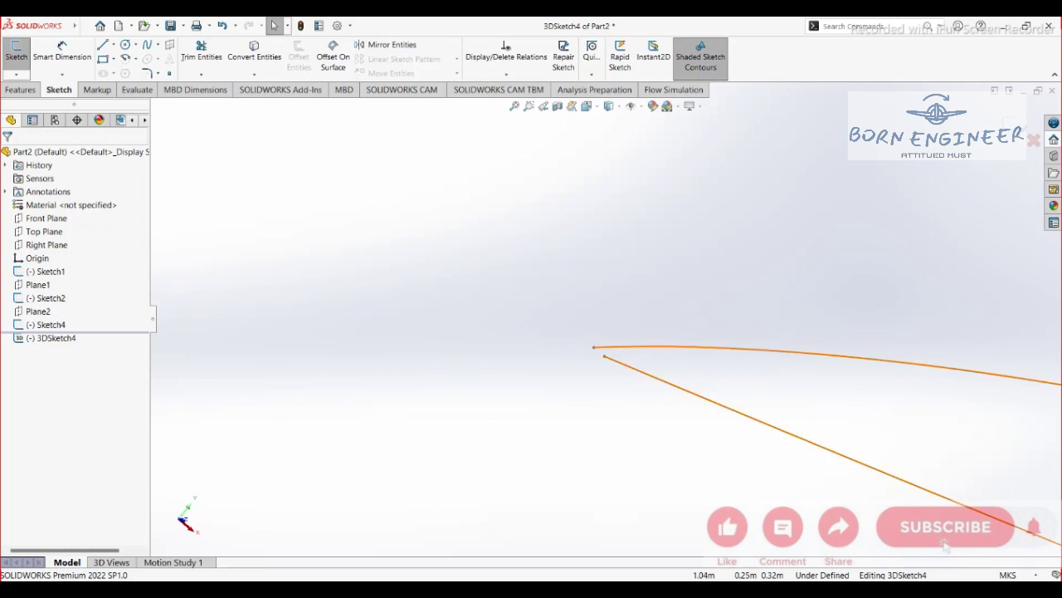
scroll(573, 348, "down", 10)
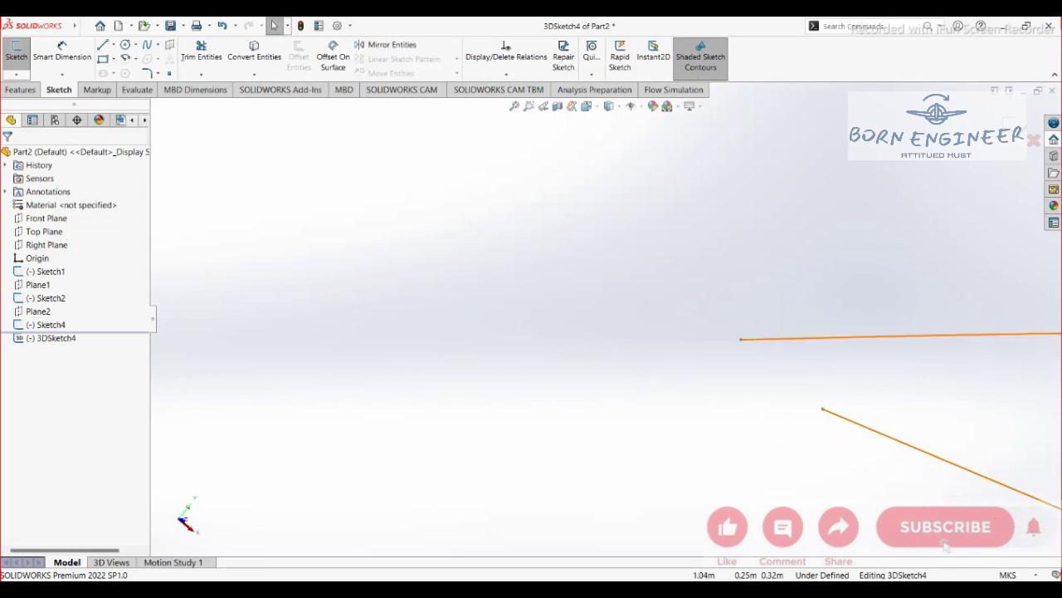
scroll(759, 338, "down", 5)
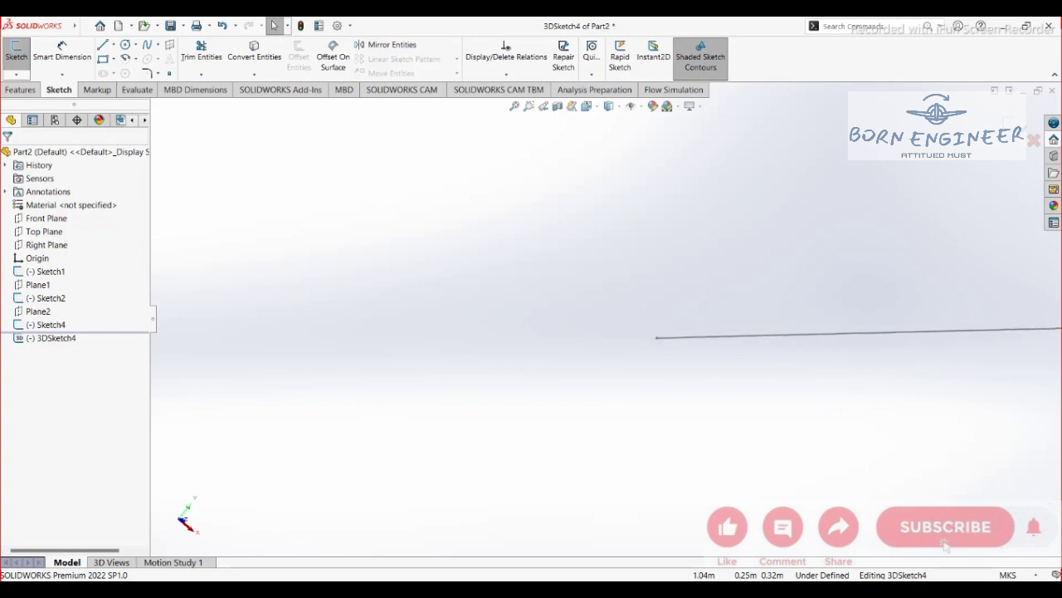
scroll(780, 378, "down", 1)
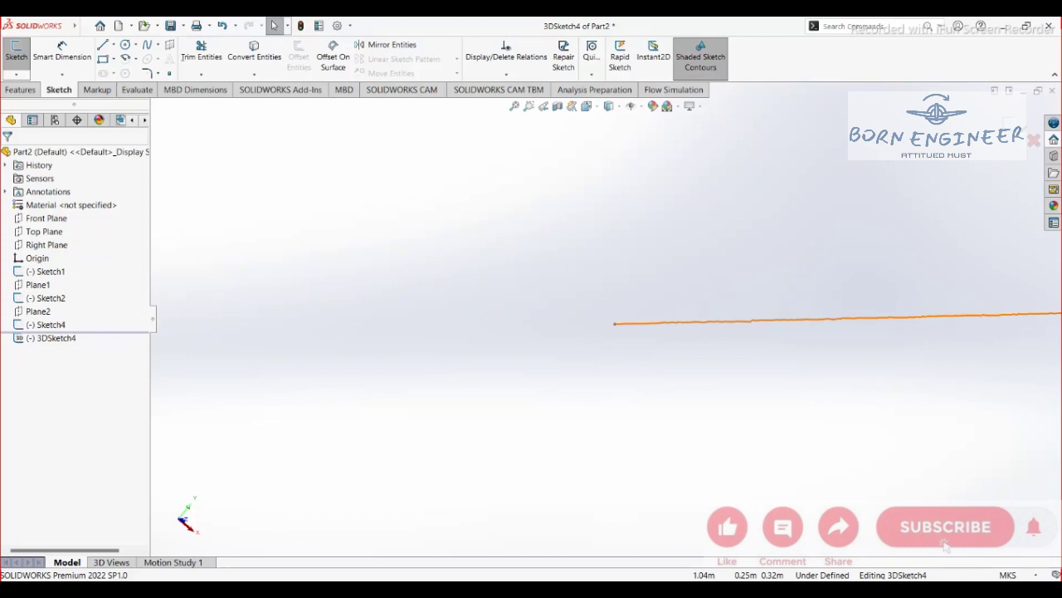
right_click(618, 320)
key("Escape")
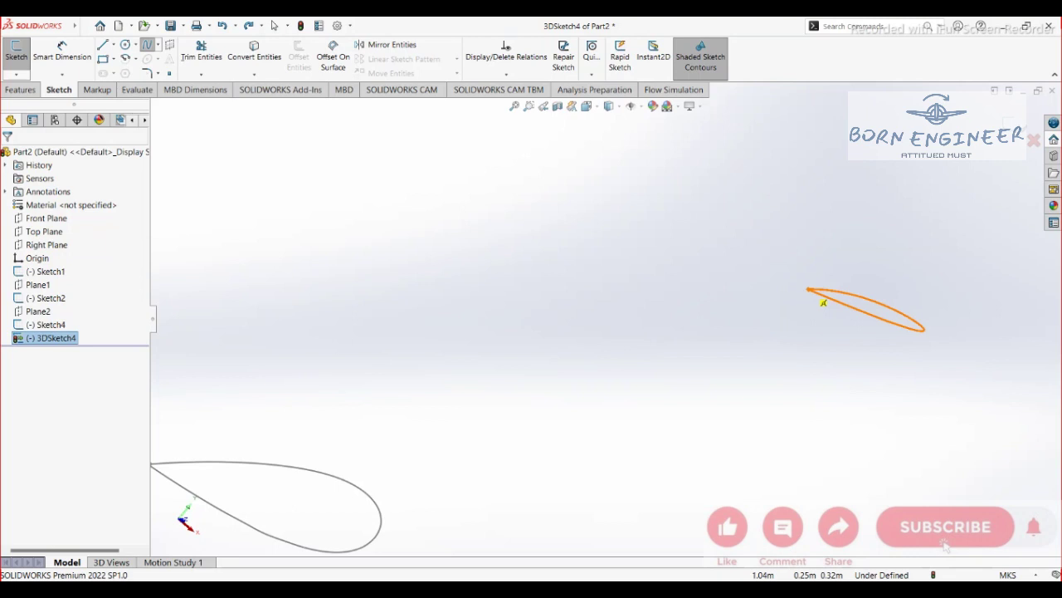
Step: Draw a two-point spline about 0.48 m long from the small raised airfoil's trailing-edge point to the tip airfoil's trailing-edge point
scroll(830, 299, "down", 4)
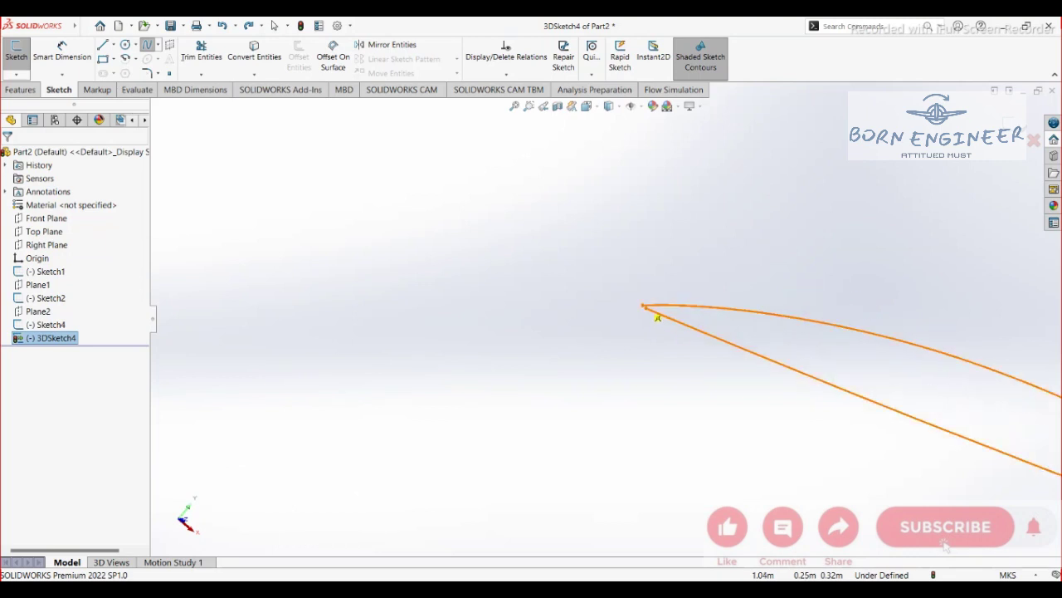
left_click(643, 306)
scroll(539, 443, "up", 1)
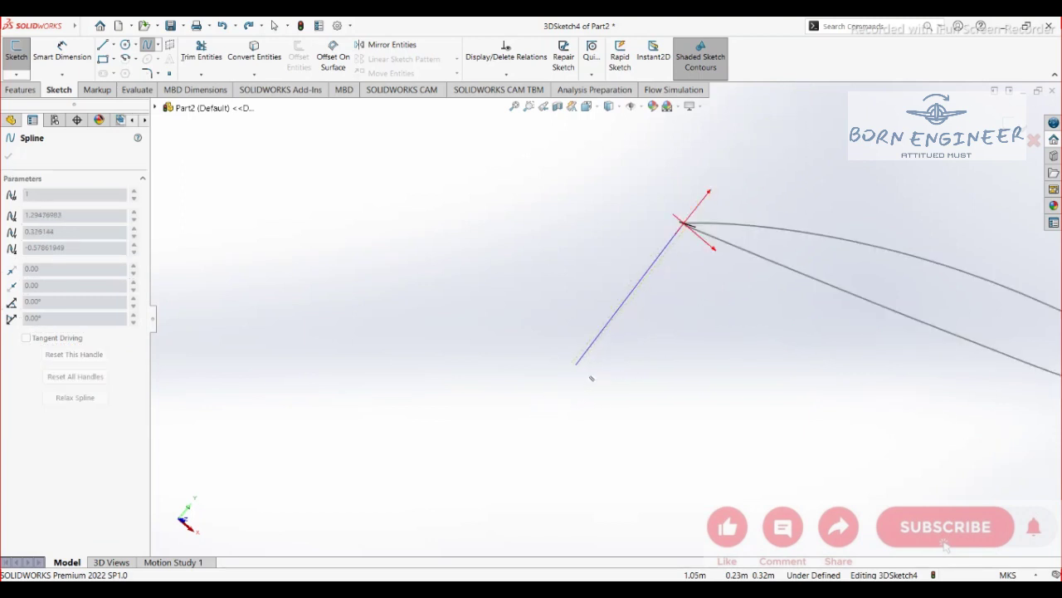
scroll(604, 322, "up", 10)
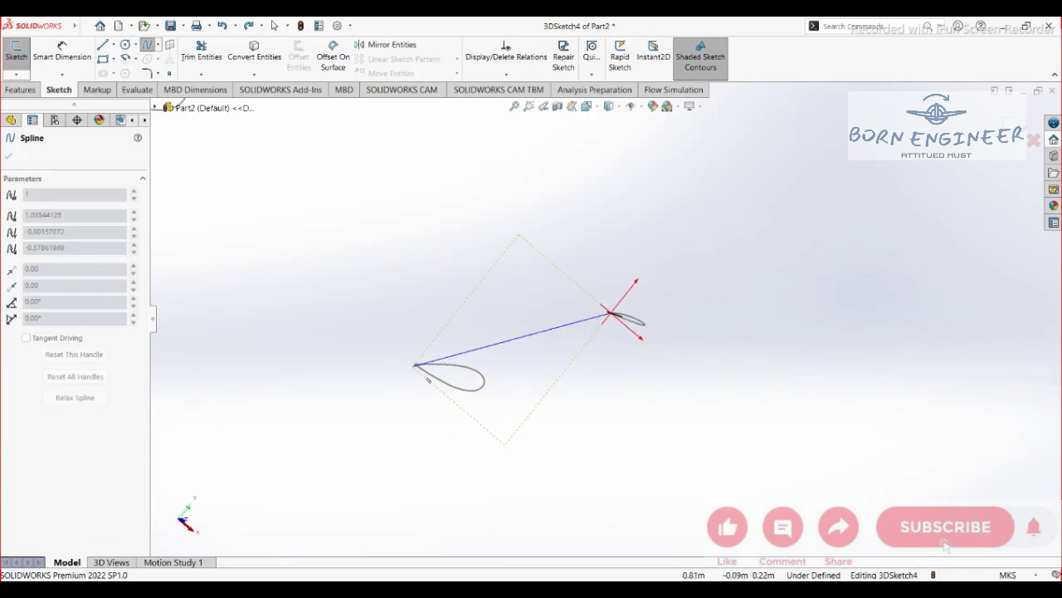
left_click(430, 378)
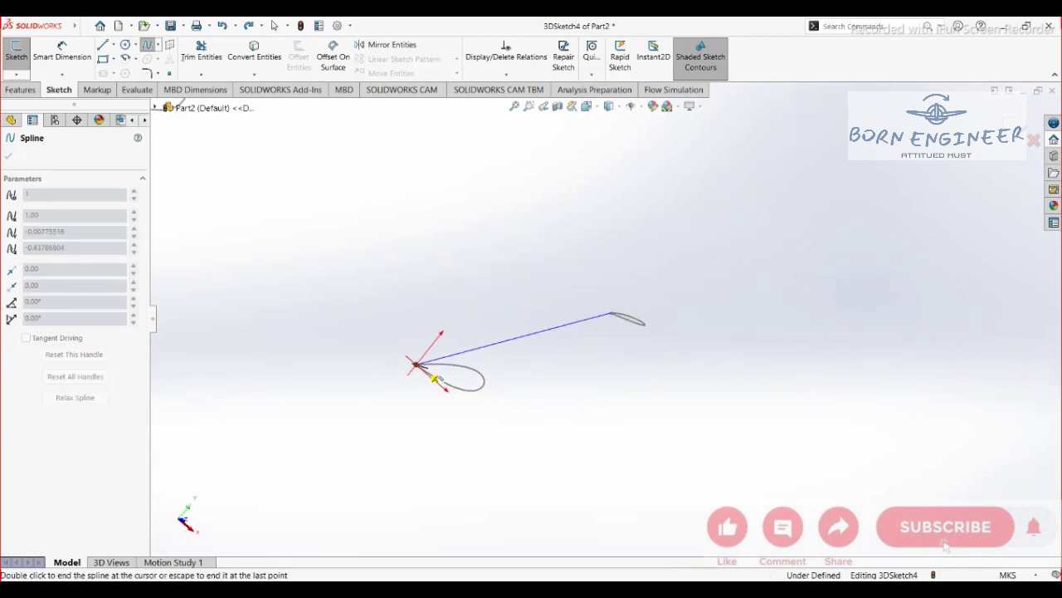
right_click(549, 220)
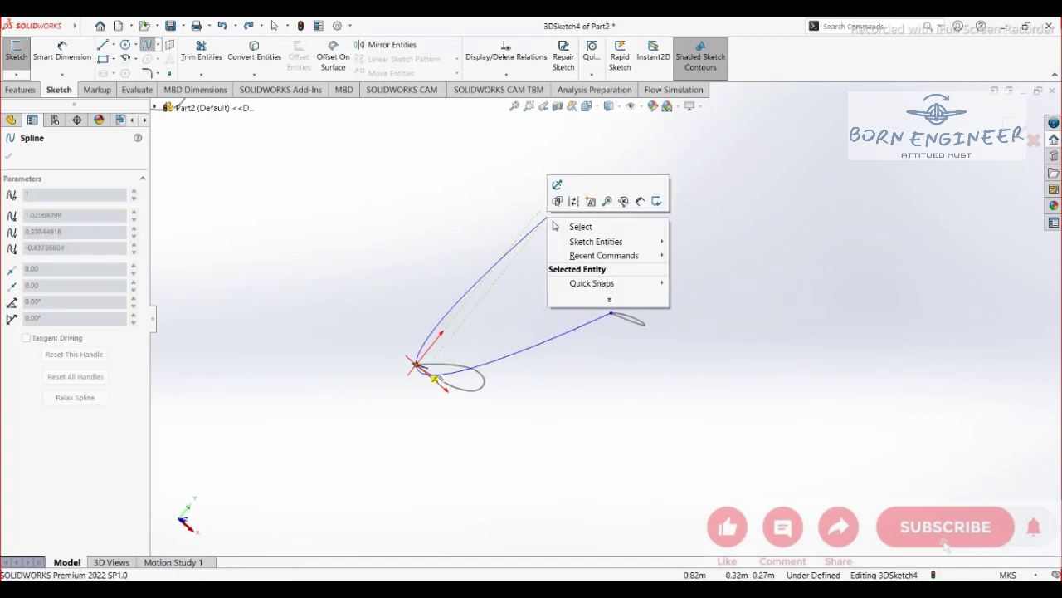
left_click(580, 227)
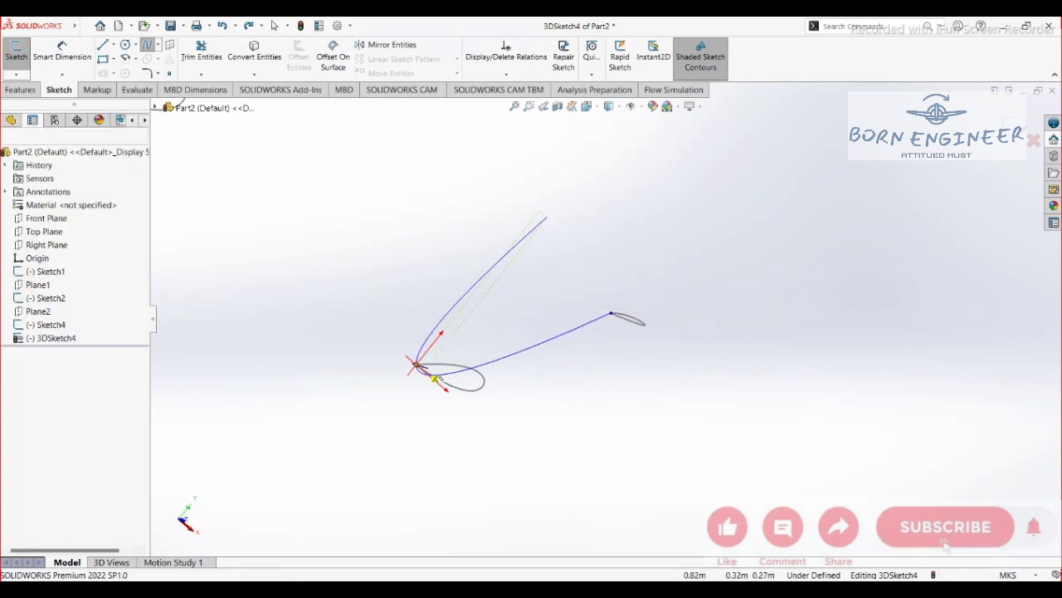
scroll(606, 367, "down", 4)
scroll(606, 318, "up", 6)
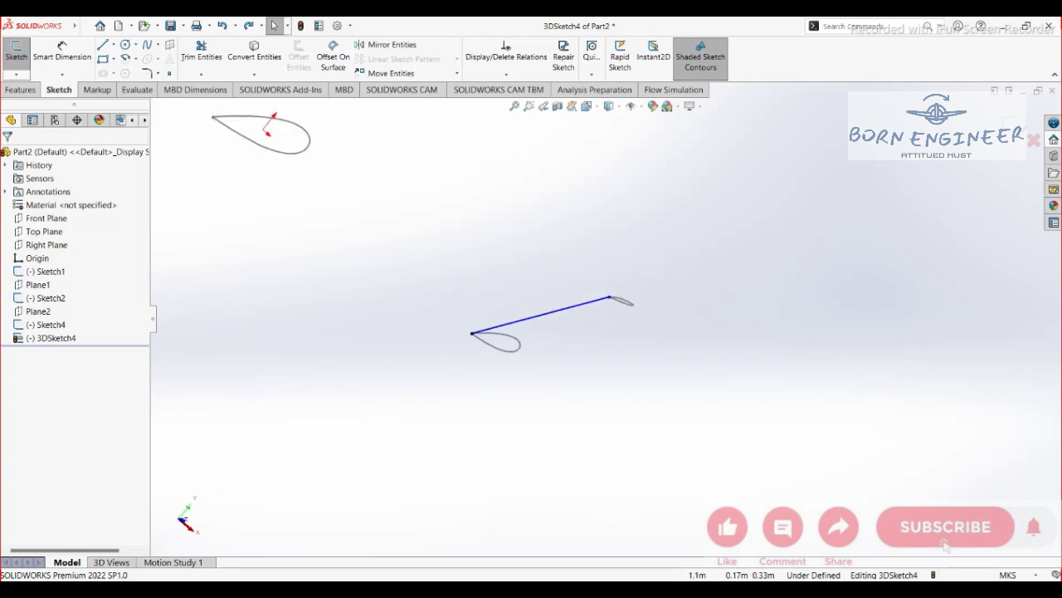
scroll(615, 317, "up", 3)
Step: Bend the trailing-edge spline into an upward winglet curve using its end tangency handles in the front view, and exit the 3D sketch
middle_click_drag(614, 317, 581, 398)
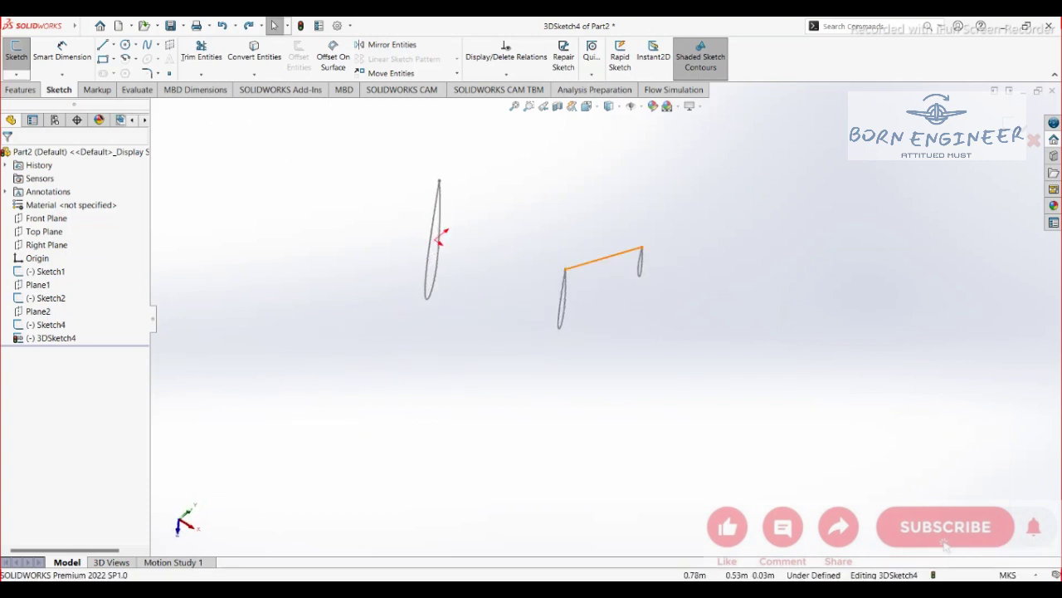
key("ctrl+1")
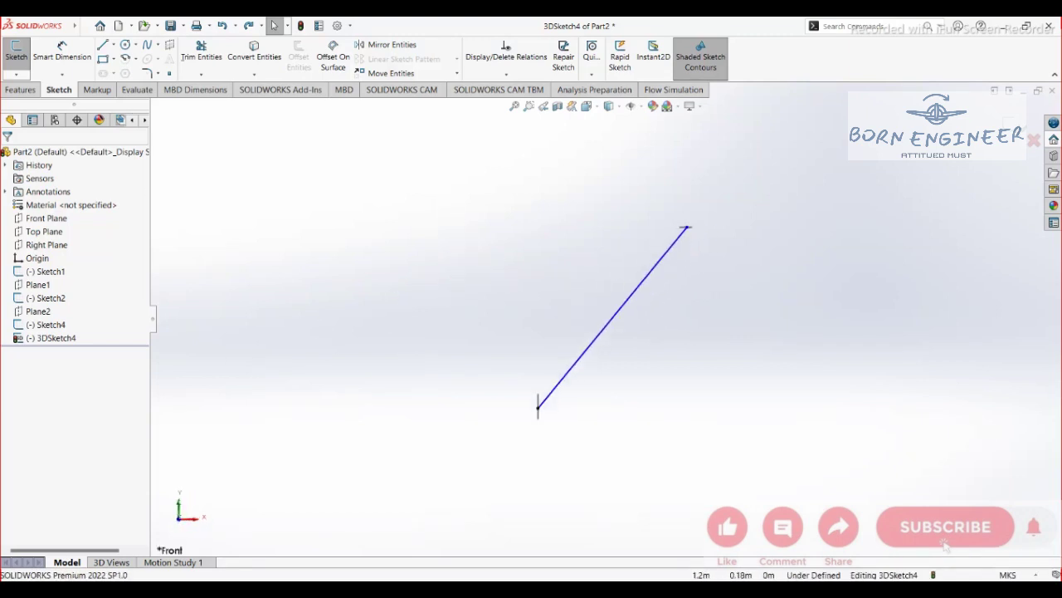
scroll(643, 311, "down", 1)
left_click(562, 372)
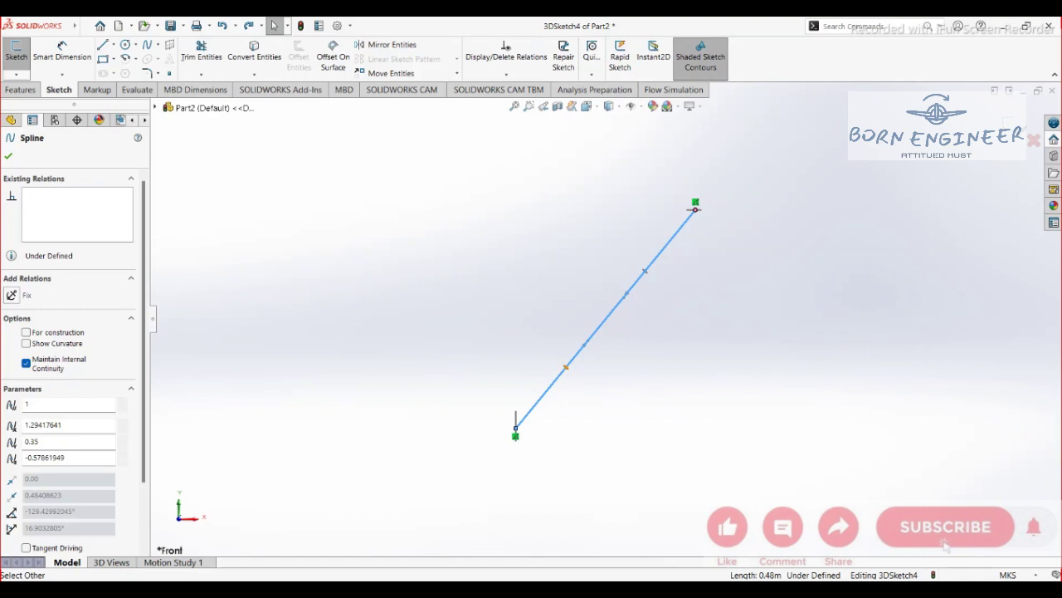
left_click_drag(515, 415, 619, 388)
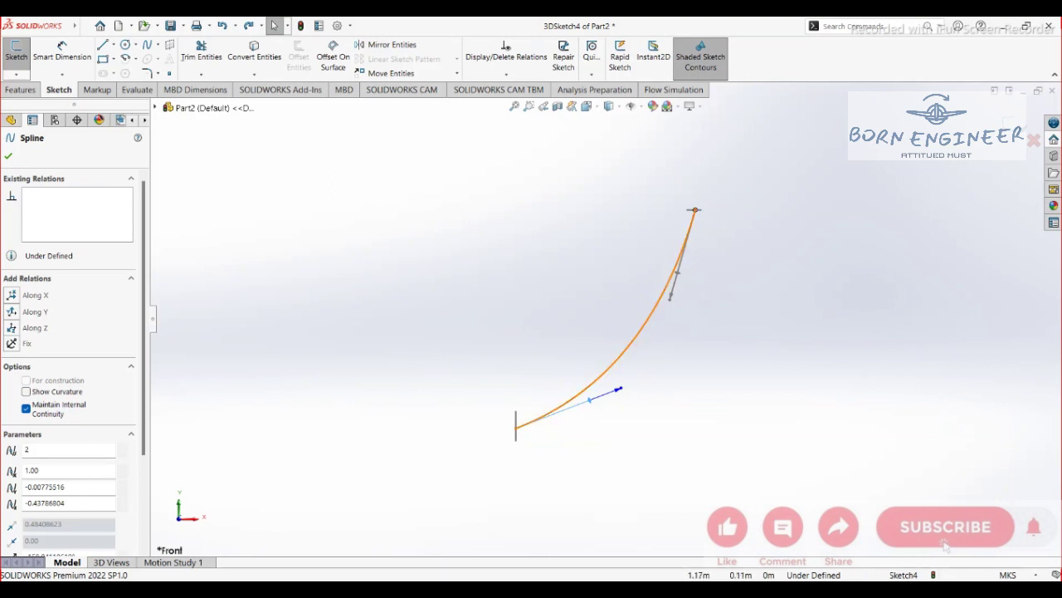
left_click_drag(678, 272, 682, 273)
left_click_drag(566, 409, 672, 404)
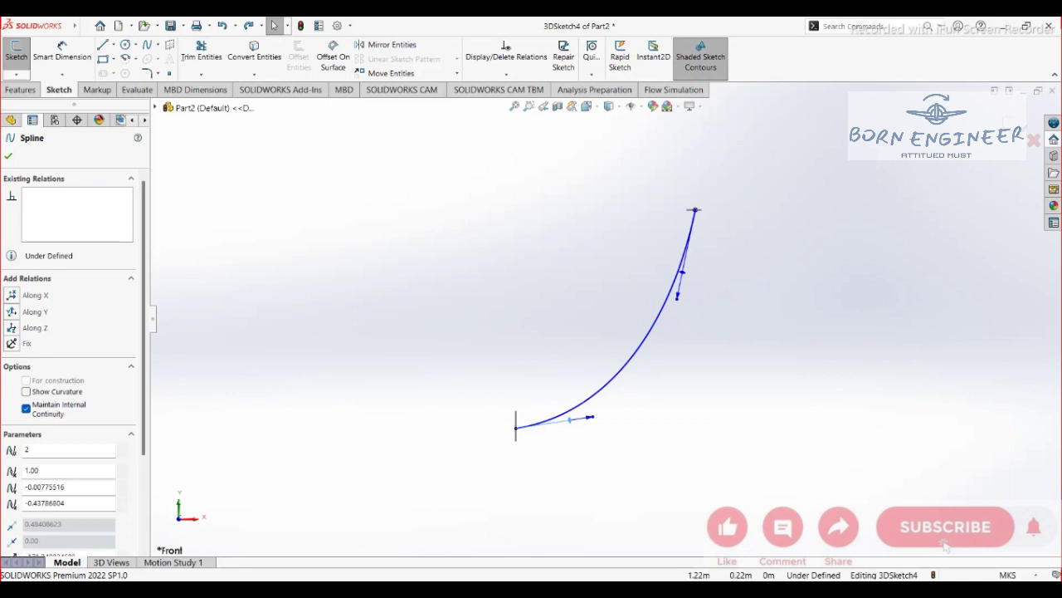
left_click(683, 272)
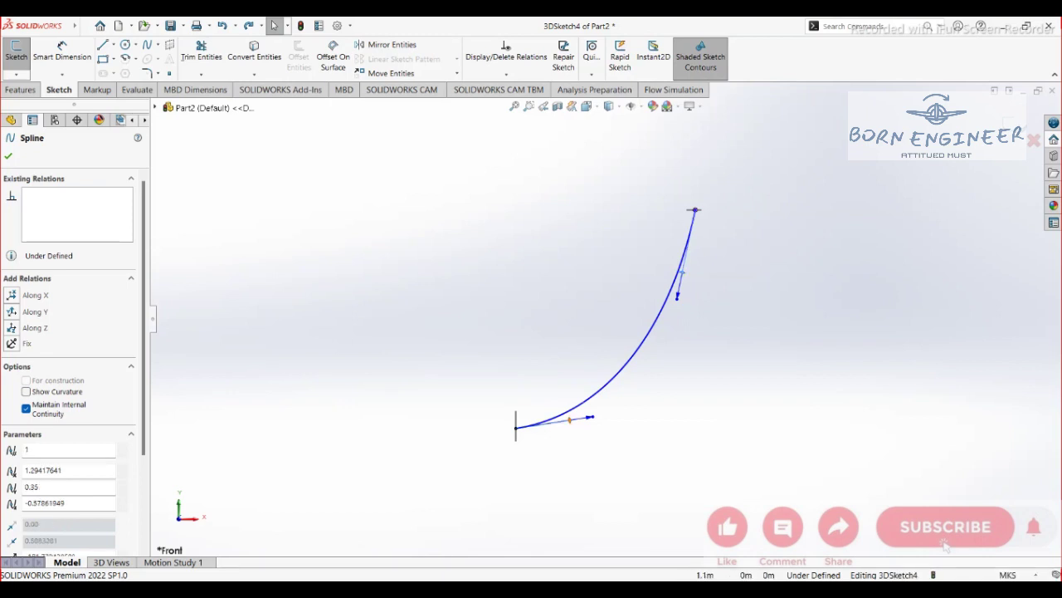
mouse_move(680, 366)
middle_mouse_down()
mouse_move(715, 379)
mouse_move(605, 379)
mouse_move(564, 390)
mouse_move(556, 415)
mouse_move(531, 398)
middle_mouse_up()
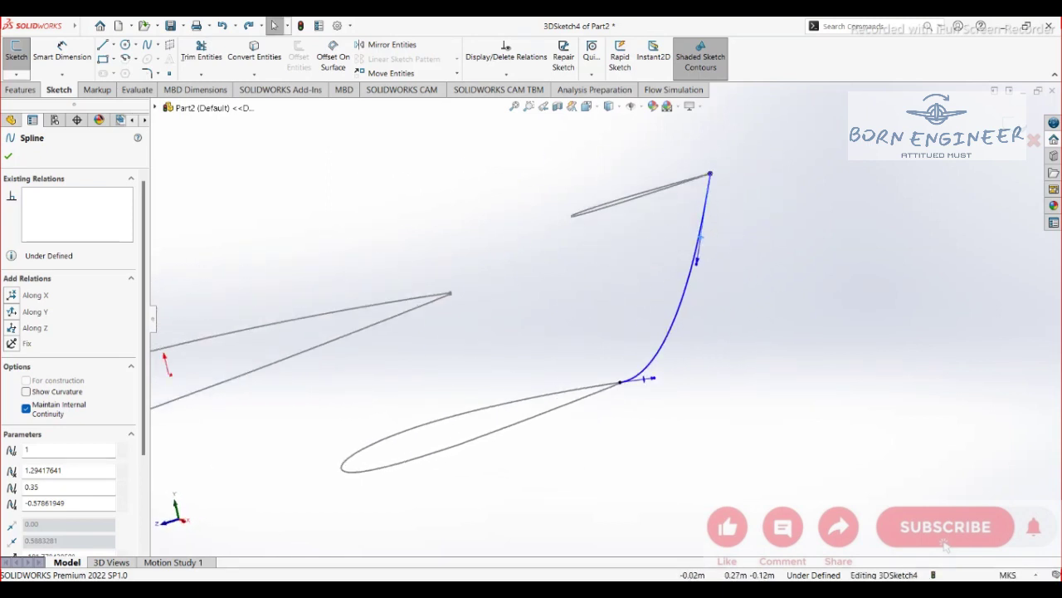
left_click(8, 156)
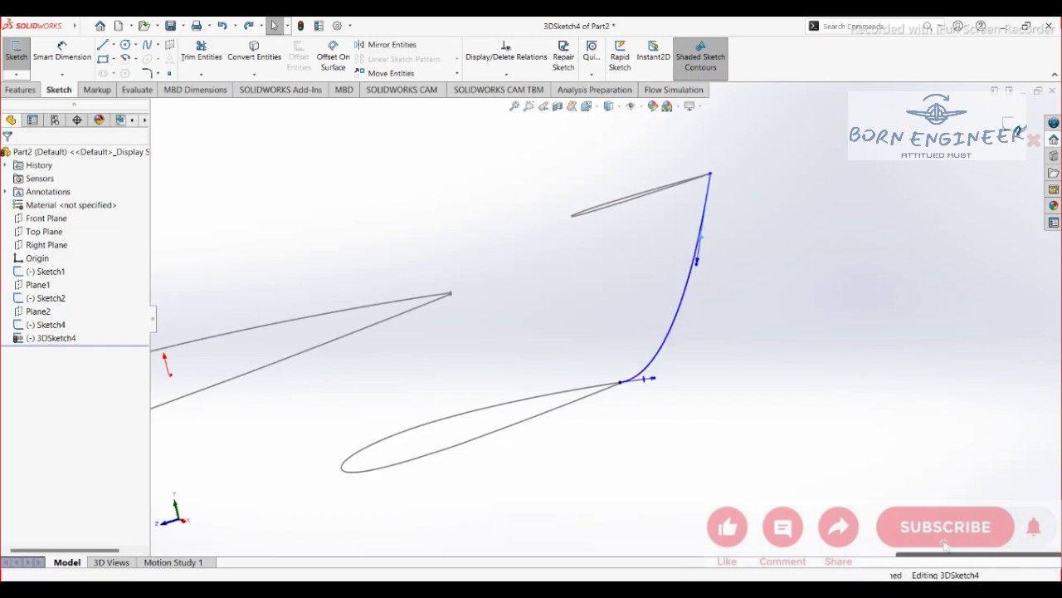
left_click(1014, 128)
Step: Open the root airfoil sketch for editing, examine its trailing edge and whole outline, and exit the sketch
mouse_move(532, 332)
middle_mouse_down()
mouse_move(680, 332)
mouse_move(532, 332)
middle_mouse_up()
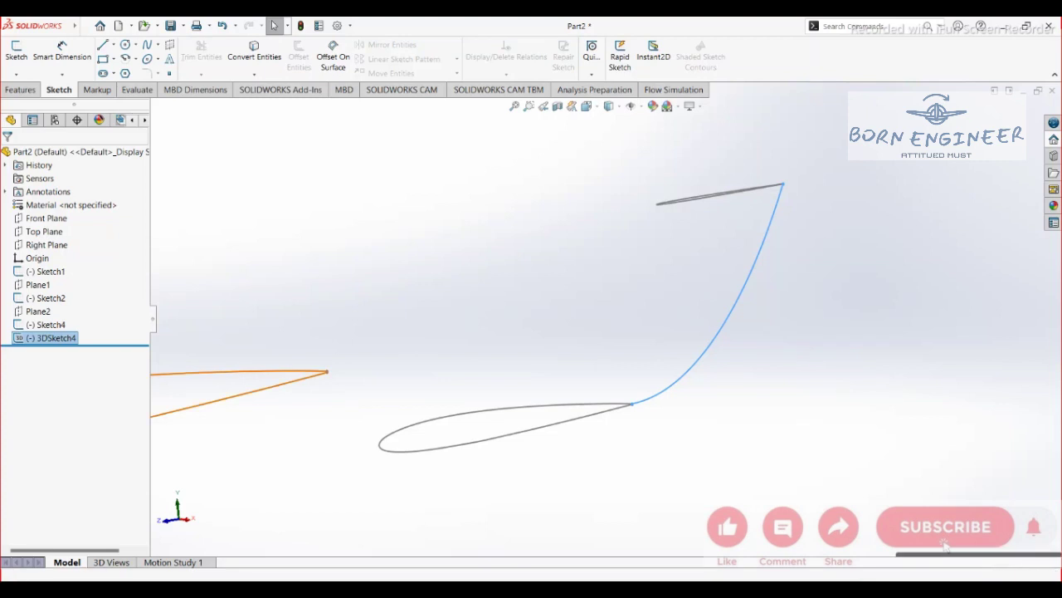
left_click(315, 377)
left_click(335, 347)
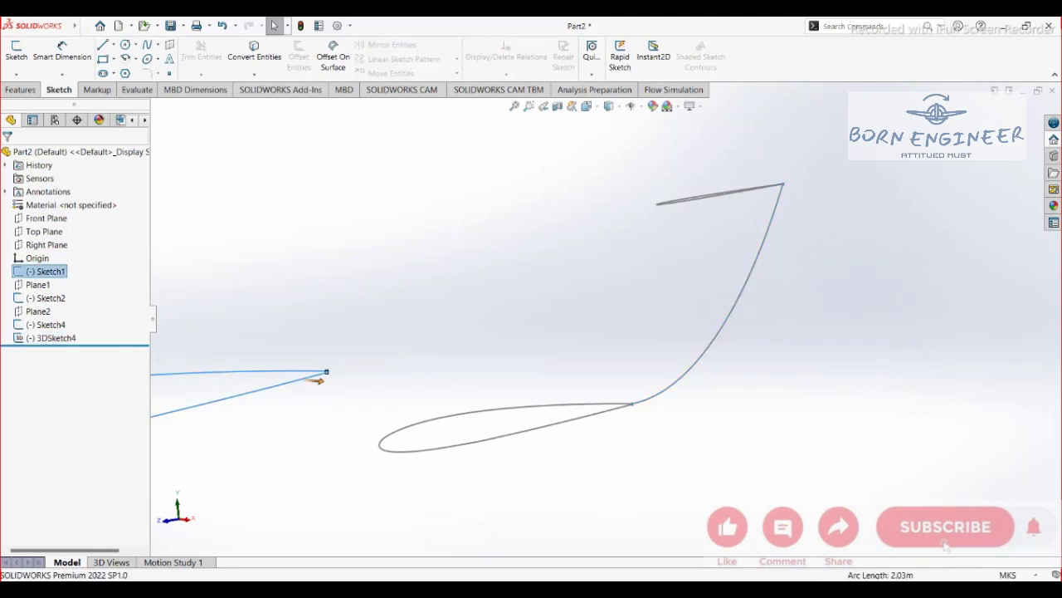
scroll(845, 399, "down", 5)
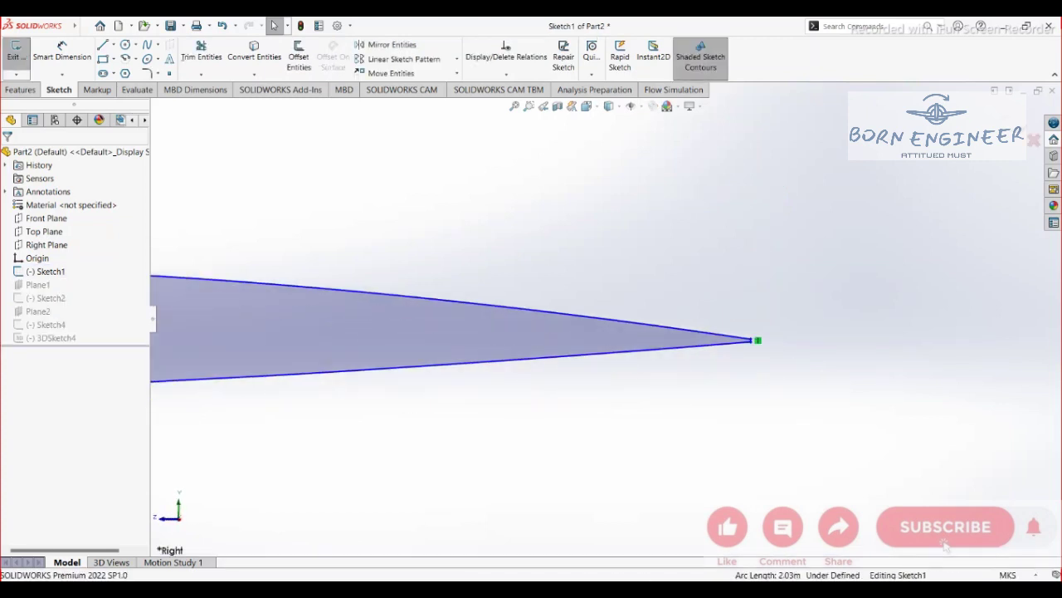
scroll(606, 319, "up", 15)
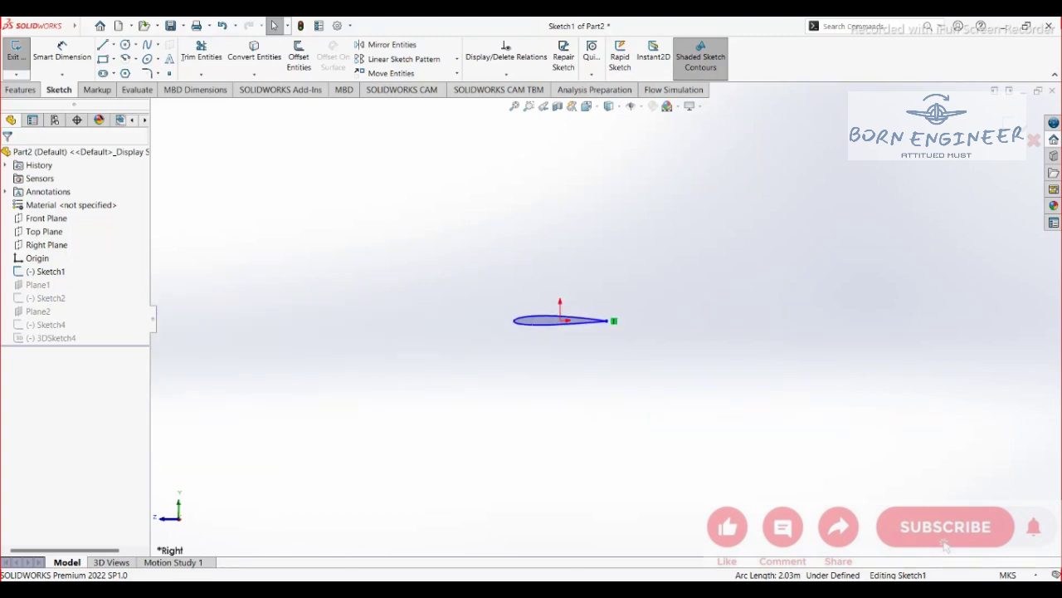
scroll(668, 481, "down", 2)
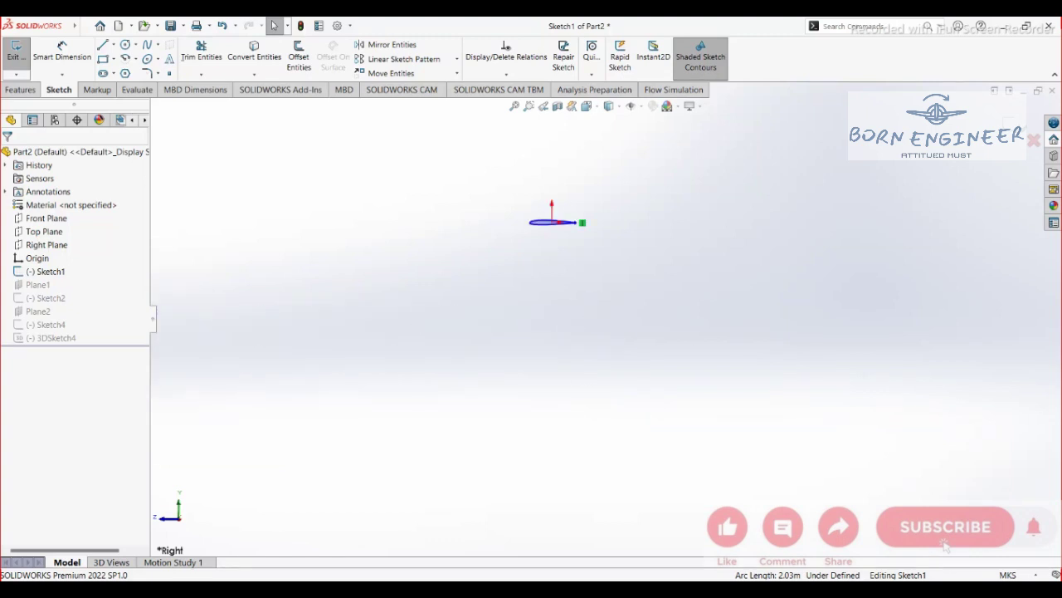
left_click(1011, 125)
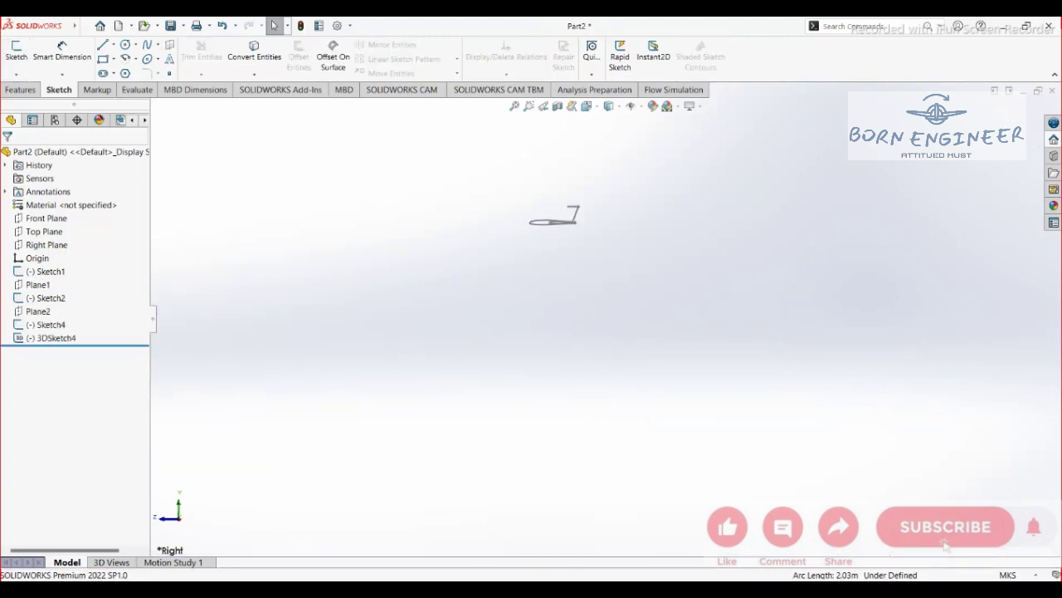
Step: Open the tip airfoil sketch for editing, examine whether its profile is closed, and exit the sketch
scroll(567, 225, "down", 10)
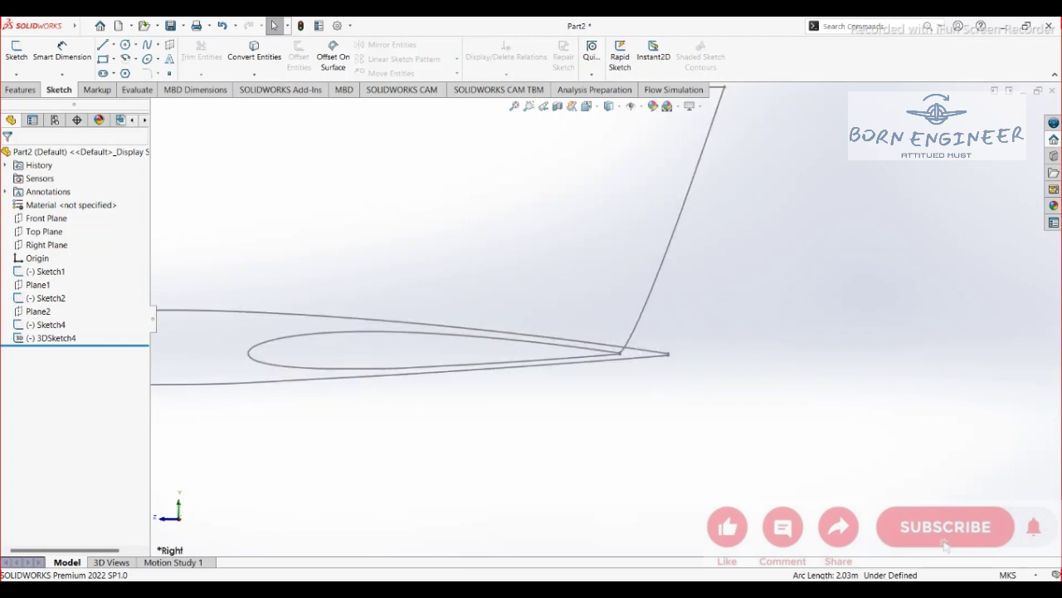
right_click(605, 354)
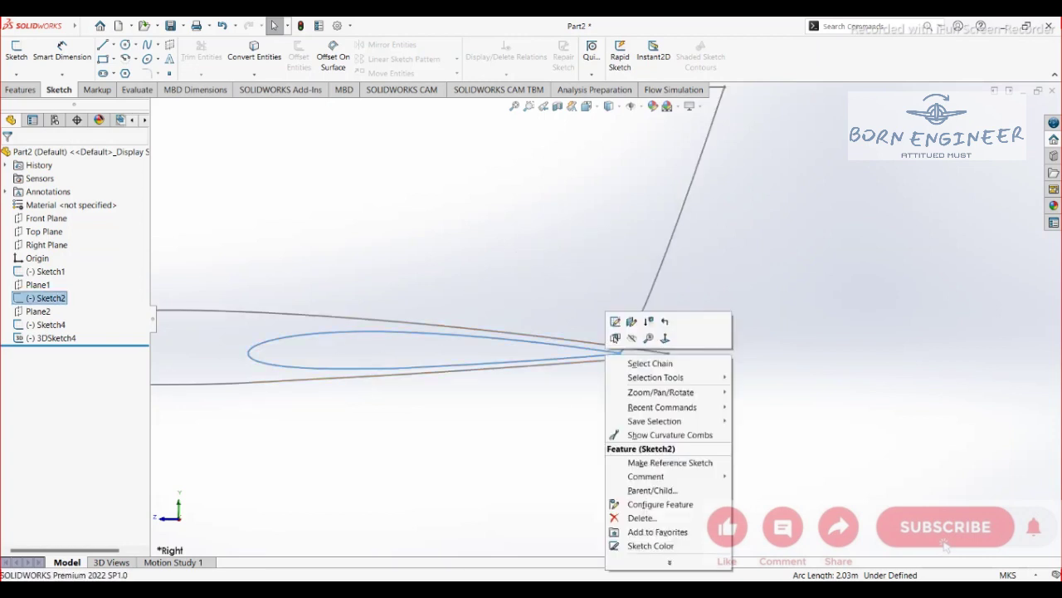
left_click(617, 322)
key("ctrl+e")
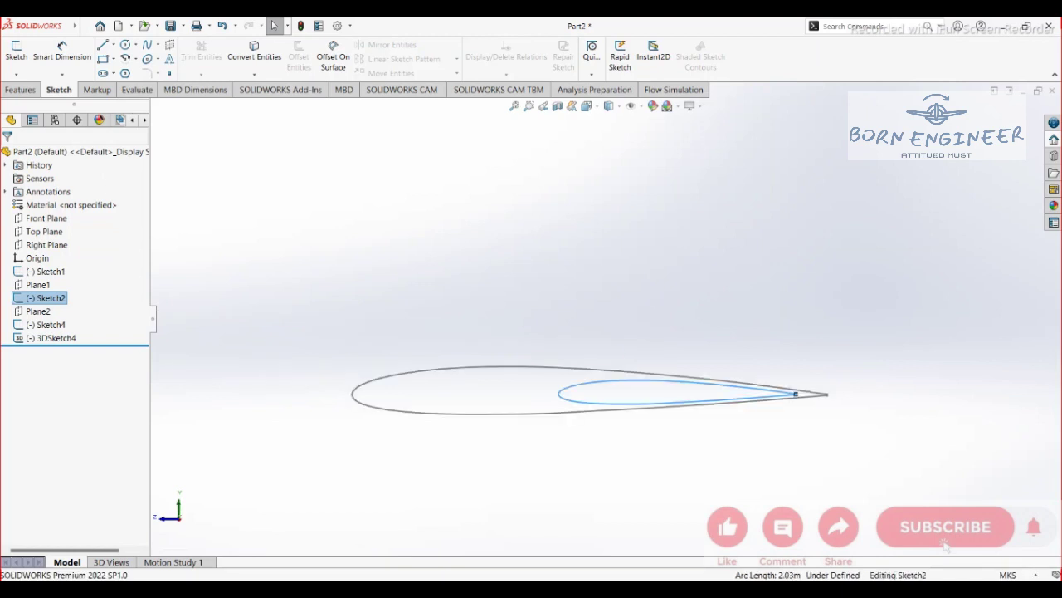
scroll(605, 321, "up", 8)
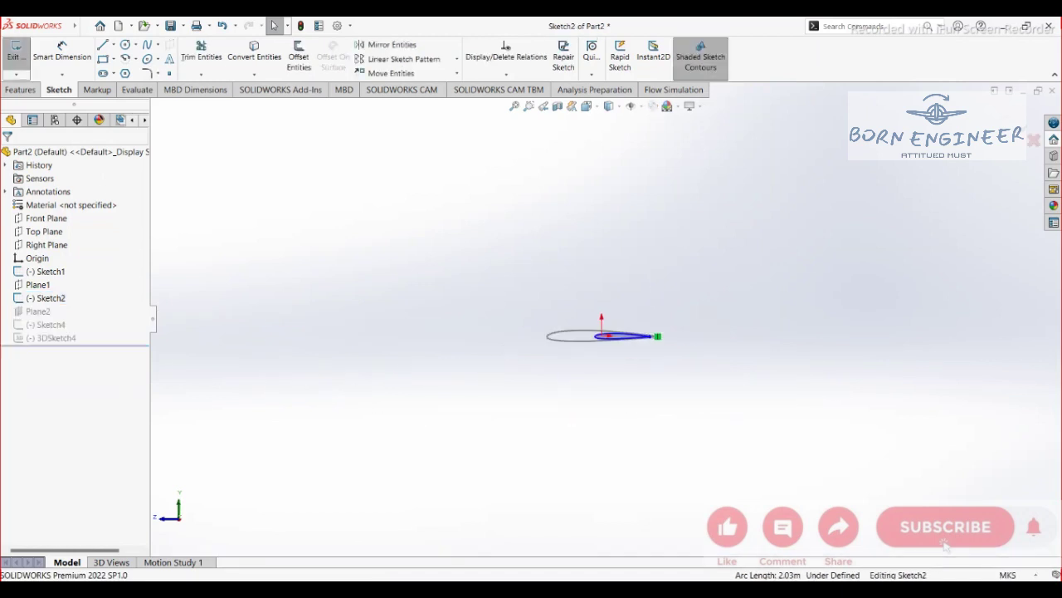
scroll(813, 356, "down", 2)
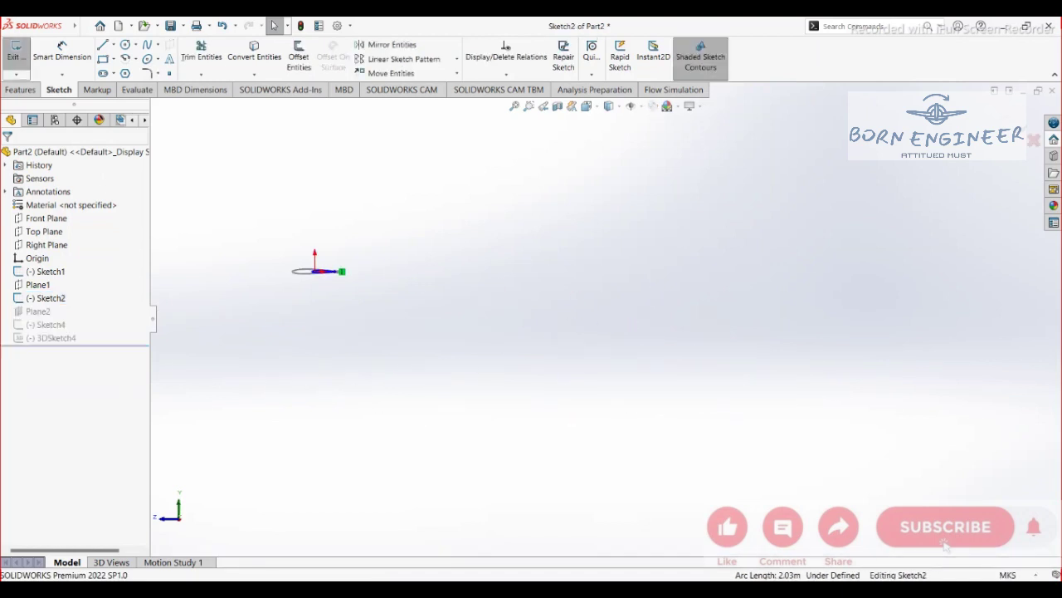
scroll(241, 209, "down", 4)
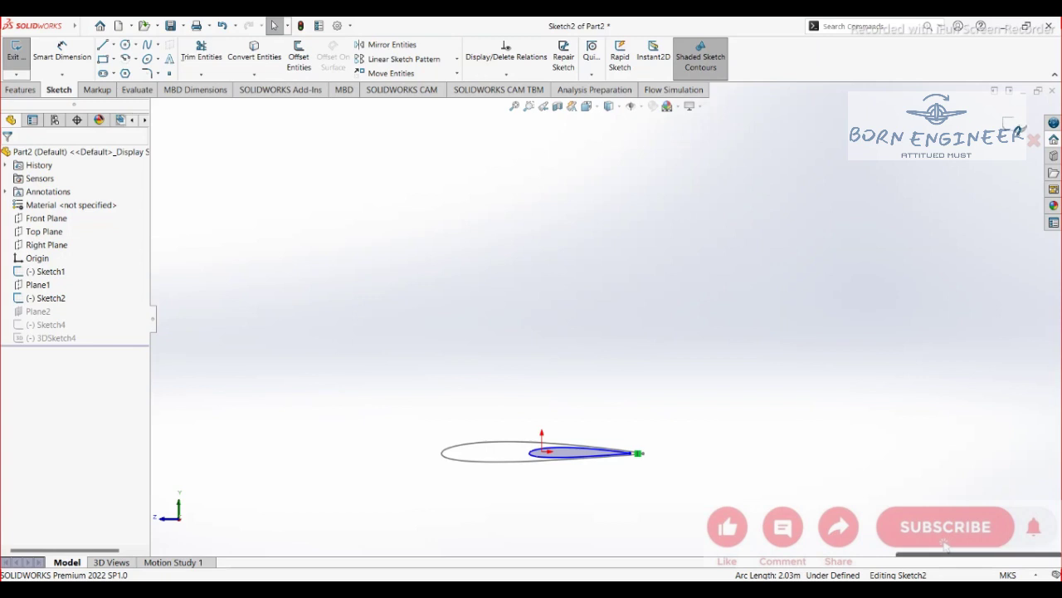
left_click(1013, 125)
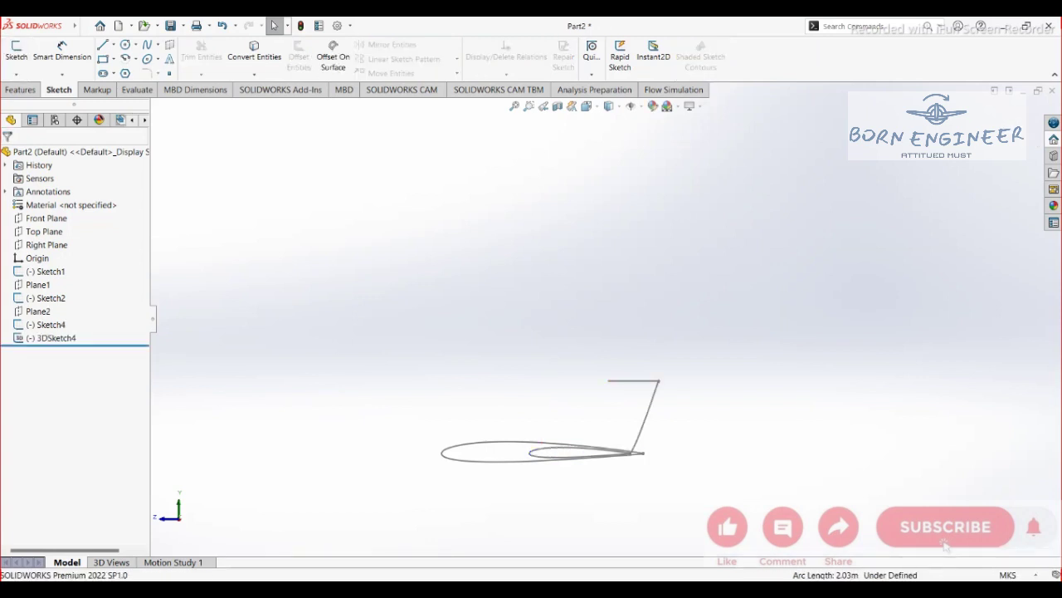
Step: Close the open trailing edge of the small raised airfoil with a horizontal line about 0.0005 m long, and exit the sketch
middle_click_drag(548, 390, 539, 456)
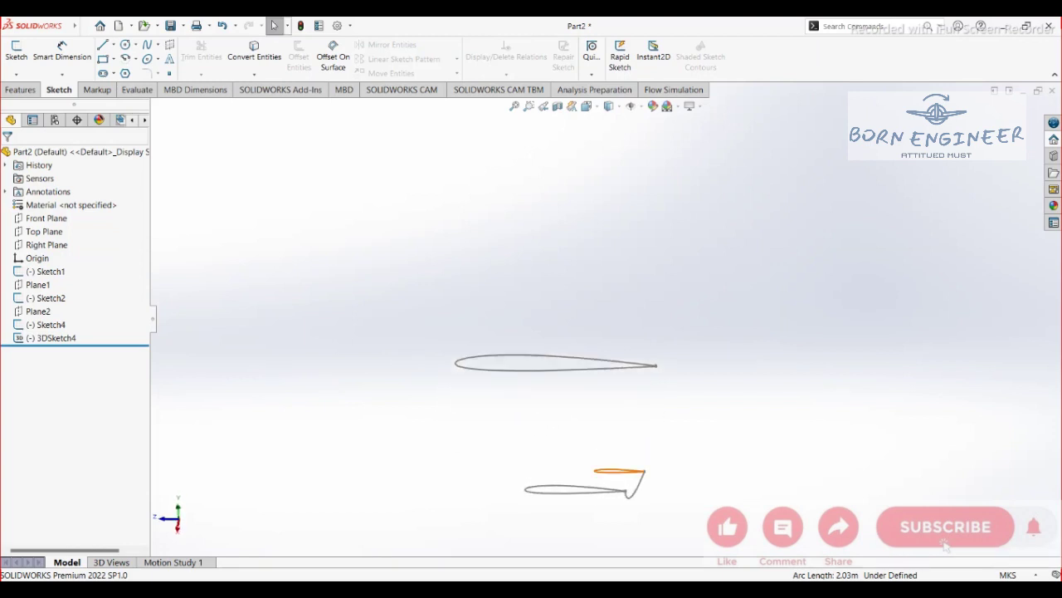
right_click(626, 469)
left_click(638, 377)
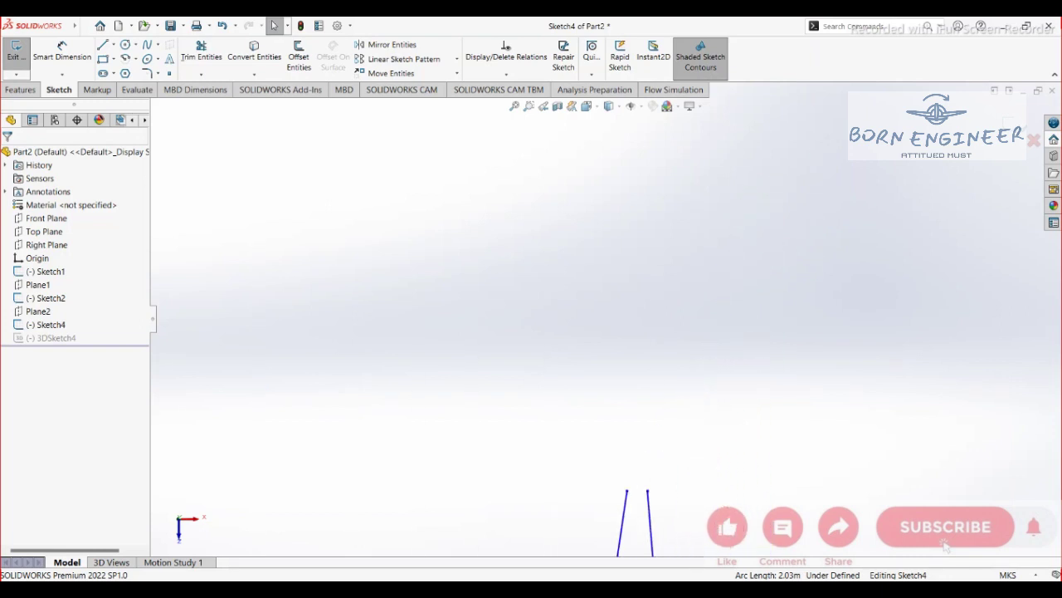
left_click(102, 44)
left_click(647, 491)
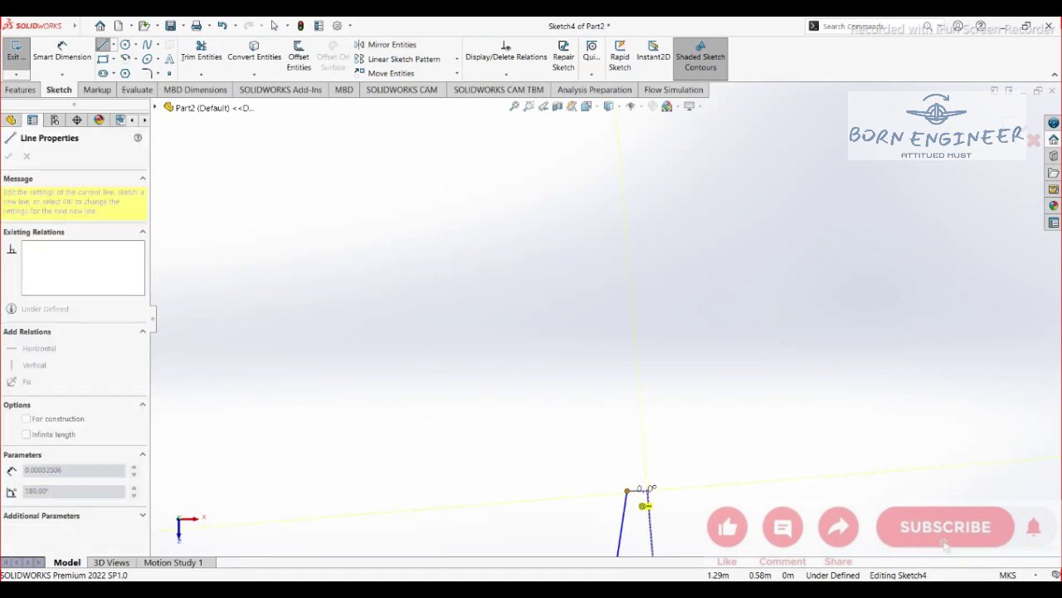
left_click(647, 492)
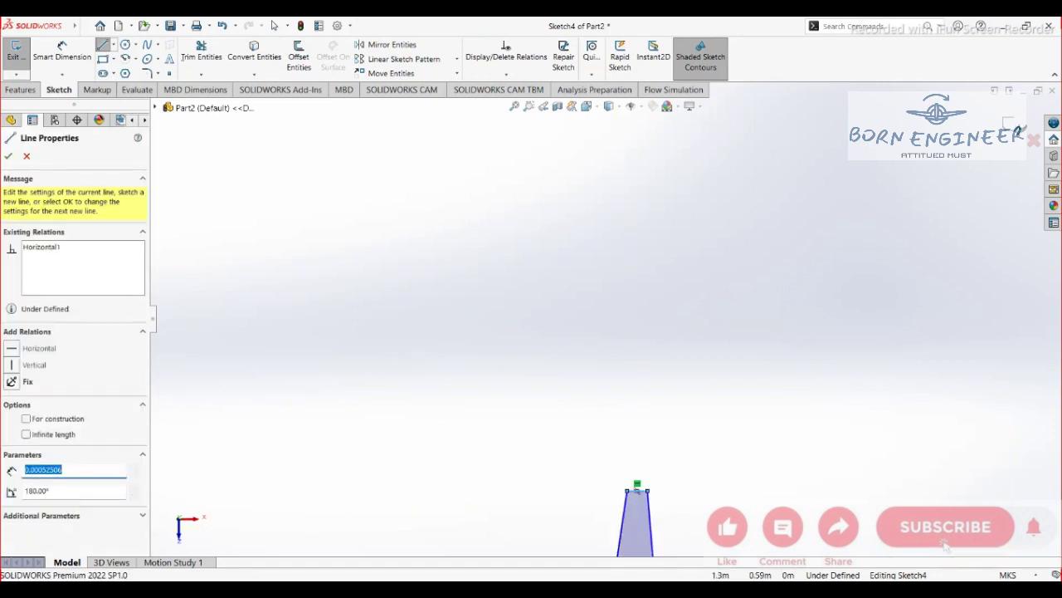
left_click(8, 156)
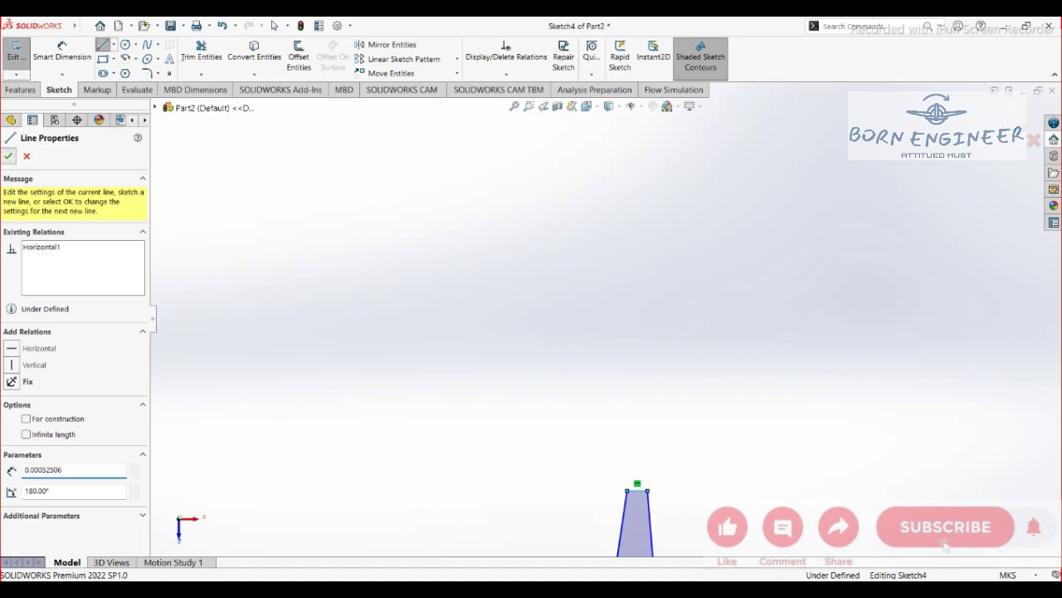
key("Escape")
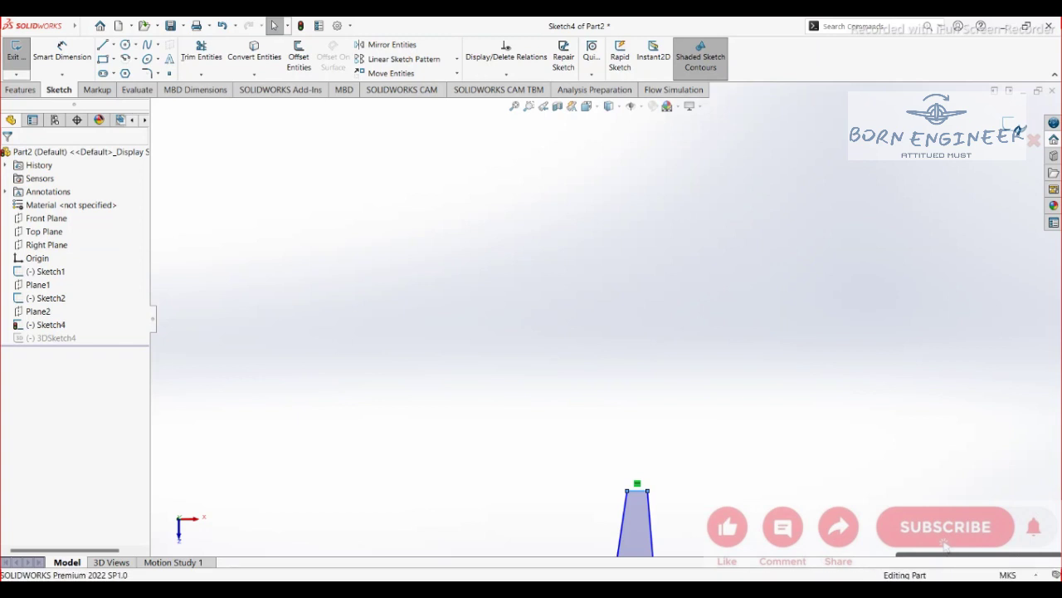
key("ctrl+b")
Step: Loft the main wing as a solid from the root airfoil profile to the tip airfoil profile
scroll(697, 381, "down", 2)
scroll(605, 320, "up", 10)
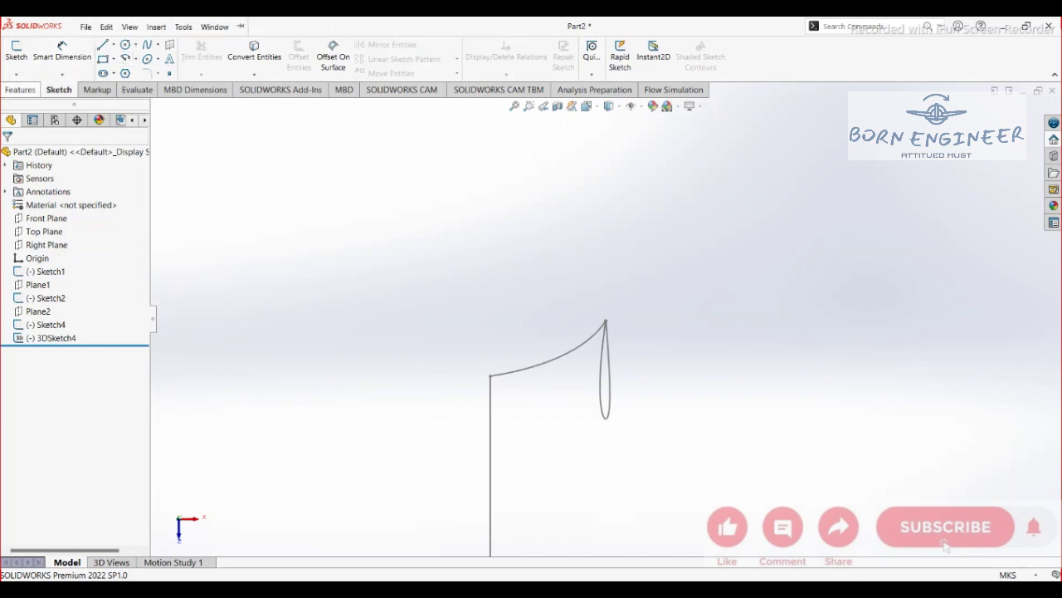
left_click(20, 89)
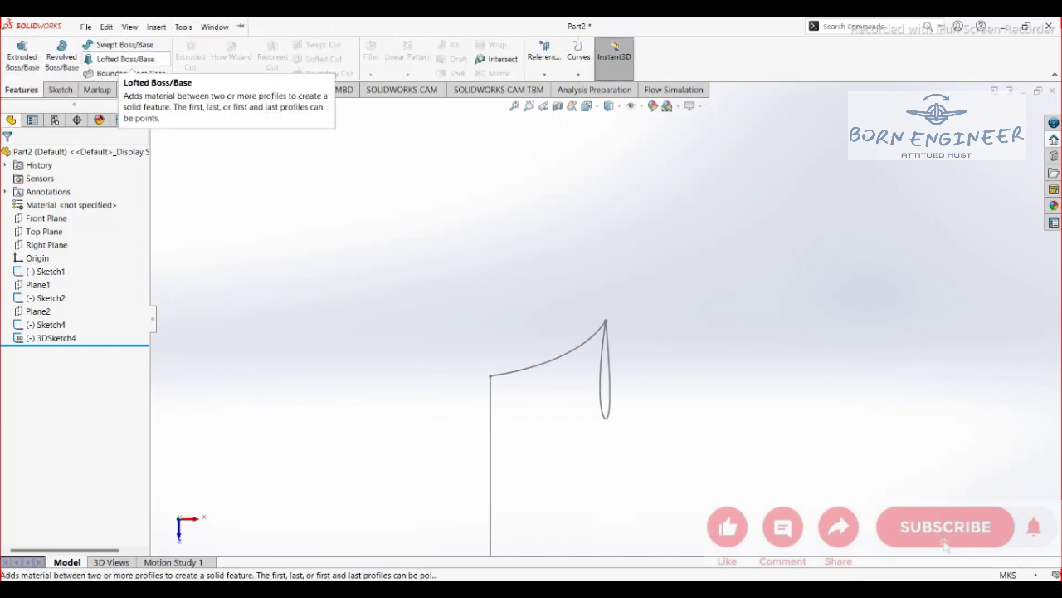
left_click(125, 59)
scroll(507, 200, "up", 3)
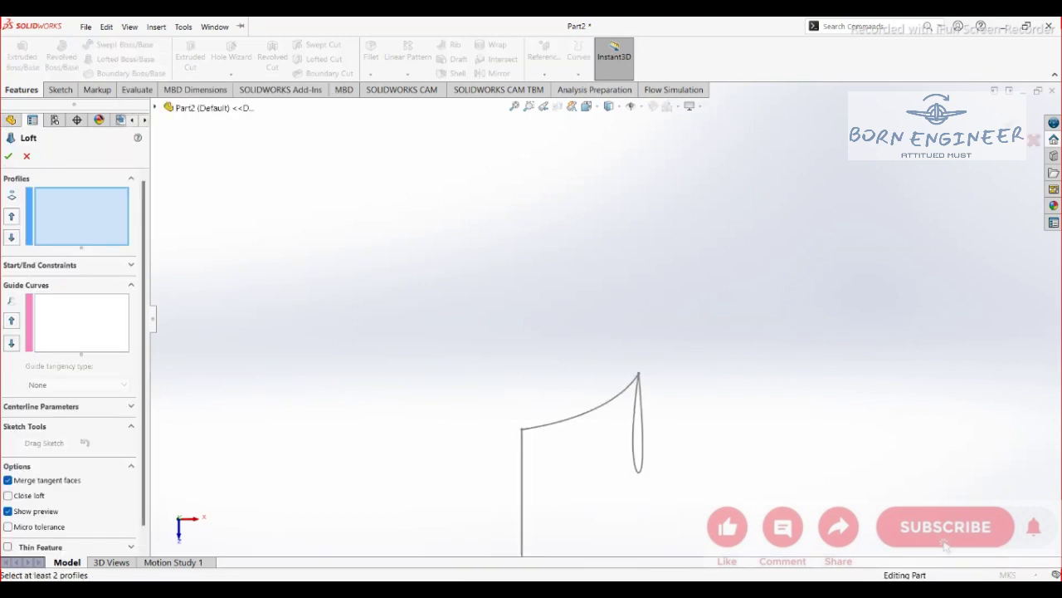
scroll(506, 200, "down", 1)
scroll(506, 199, "up", 7)
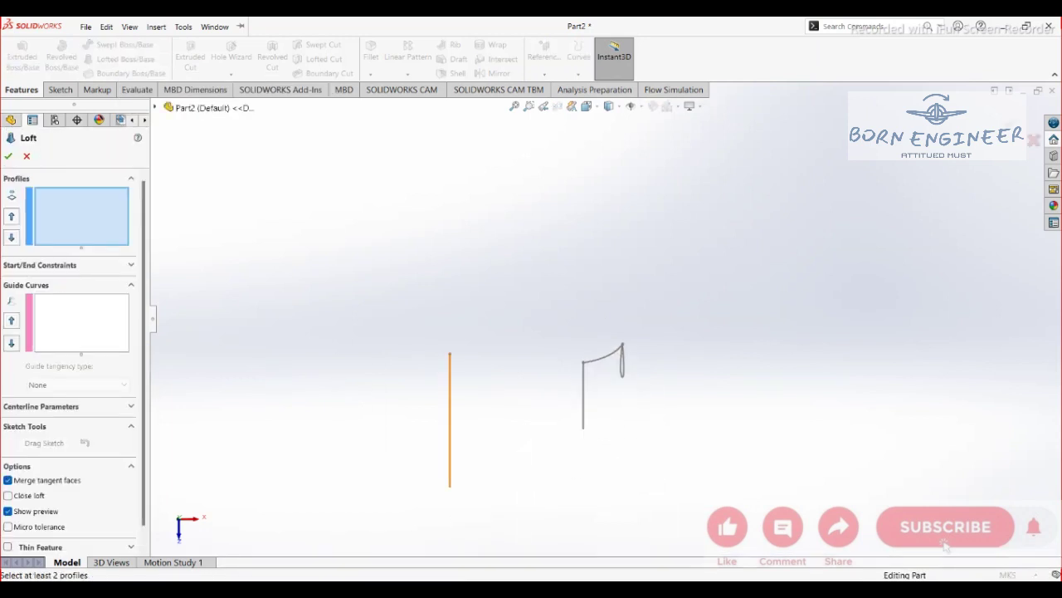
left_click(450, 390)
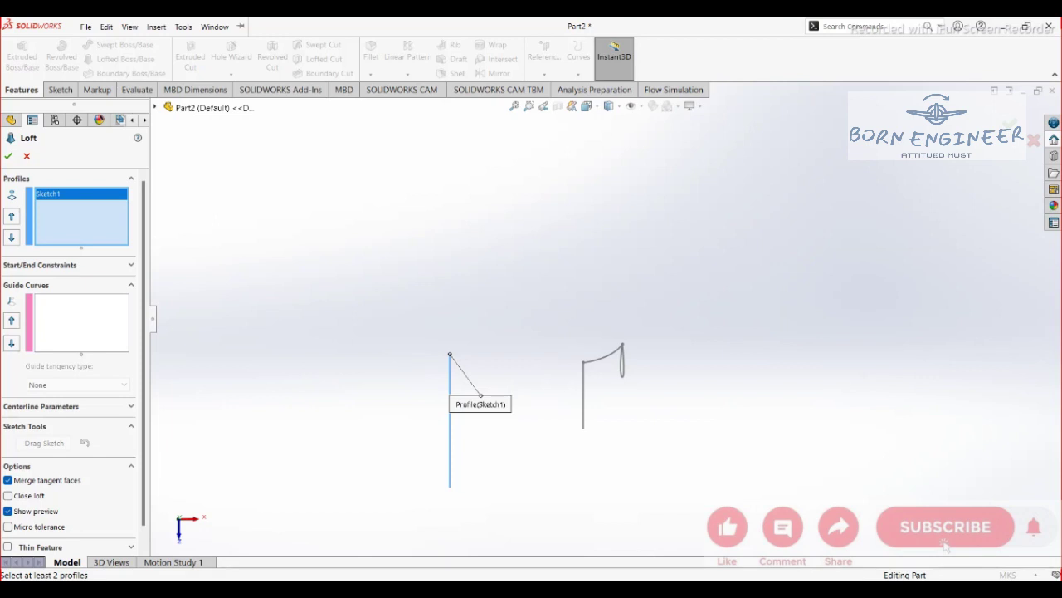
left_click(584, 397)
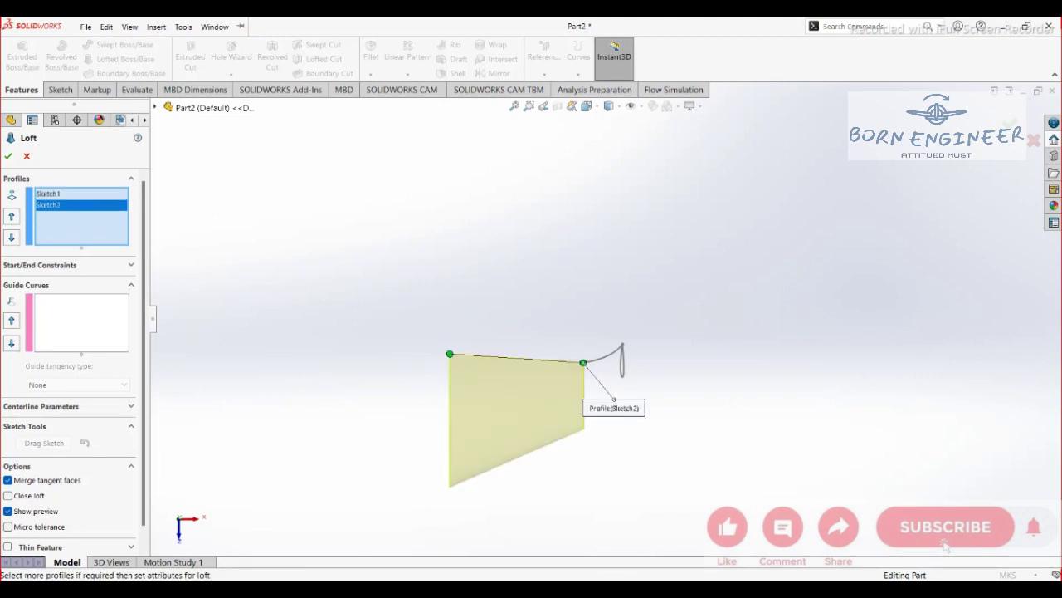
left_click(8, 156)
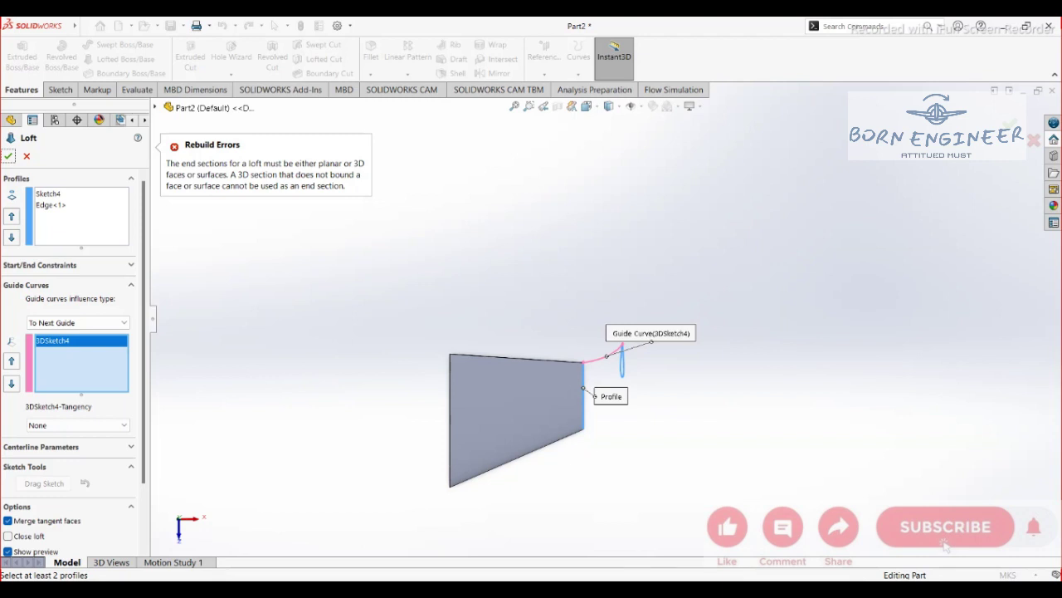
Step: Add the short trailing edge of the wing's tip face to the winglet loft's profiles and try to create the loft
scroll(656, 325, "down", 1)
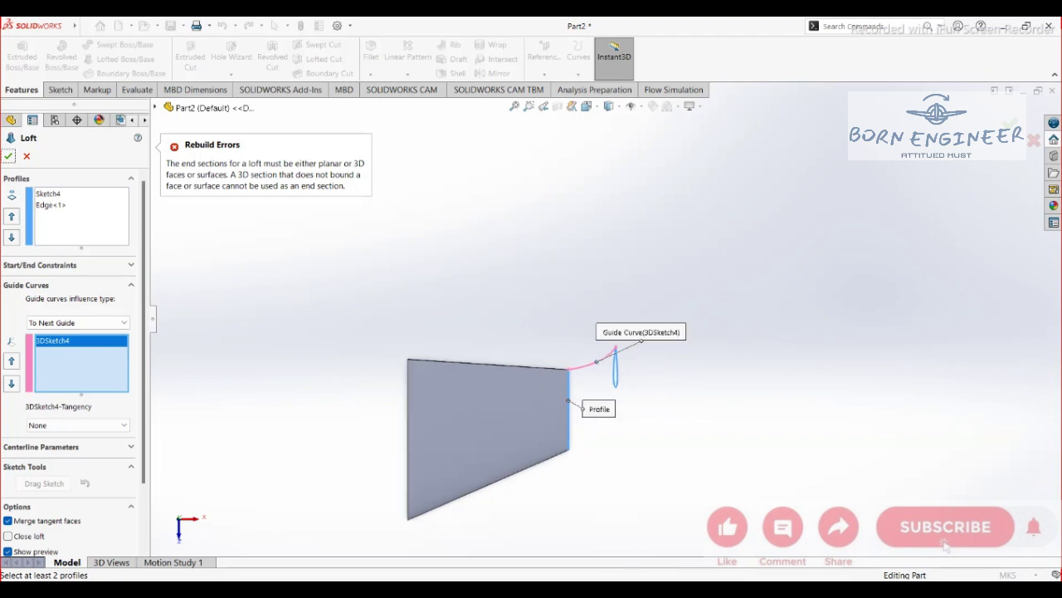
scroll(627, 424, "down", 7)
middle_click_drag(506, 290, 332, 303)
scroll(338, 264, "down", 9)
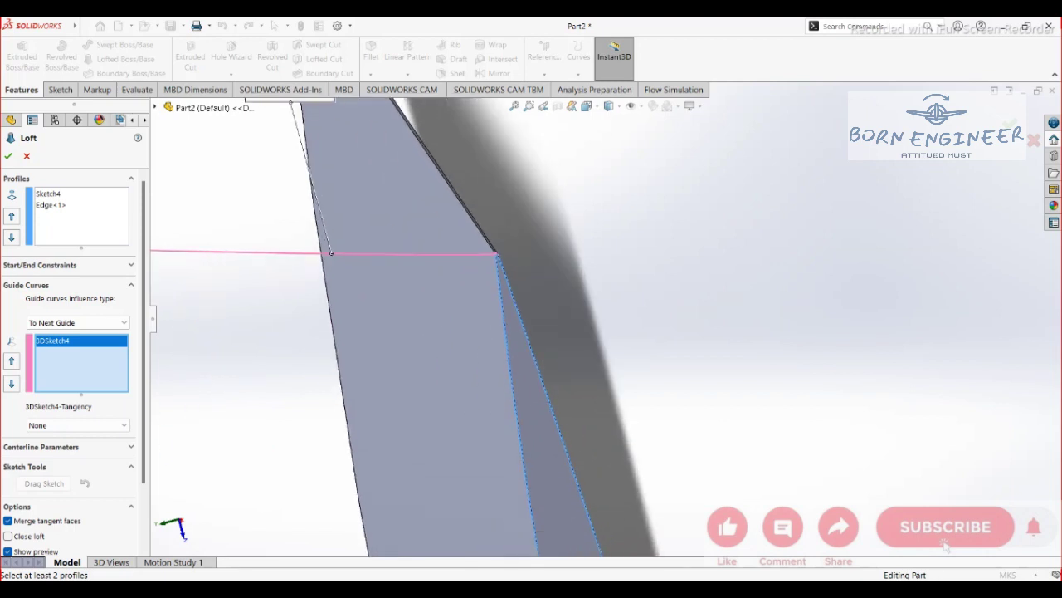
scroll(540, 369, "up", 2)
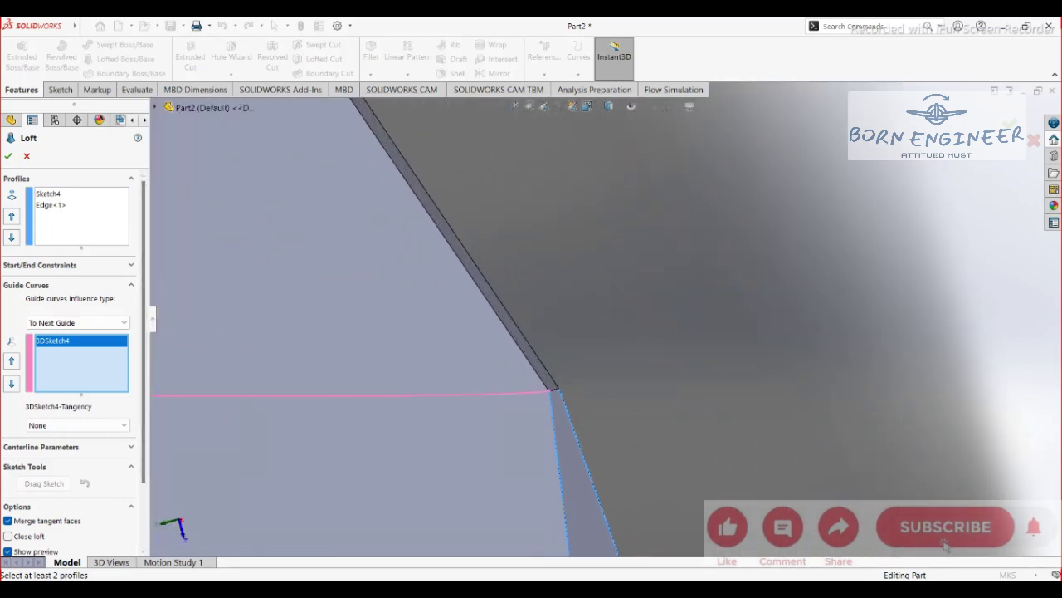
left_click(80, 220)
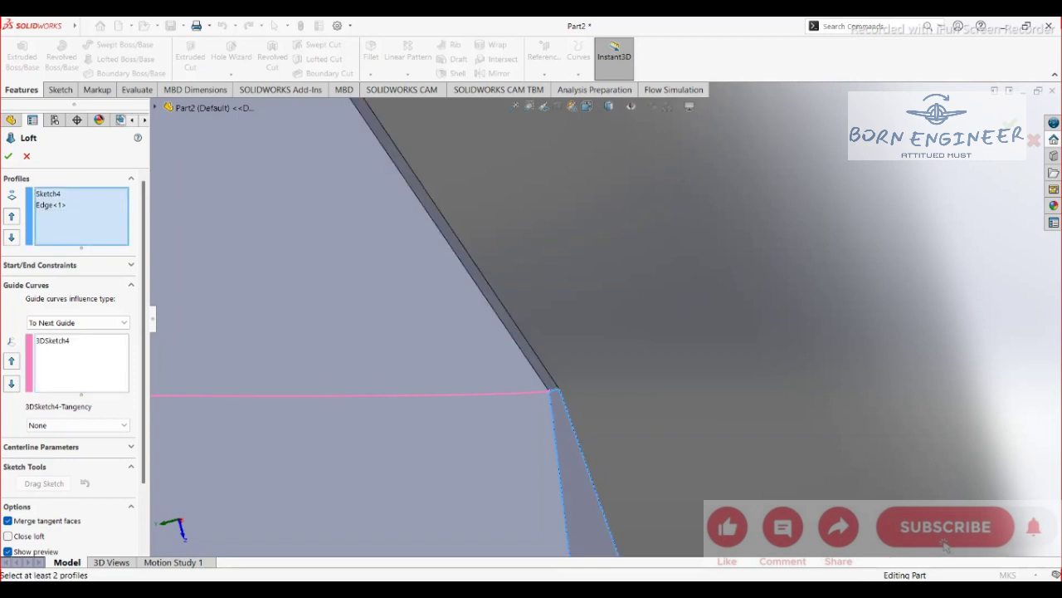
left_click(341, 395)
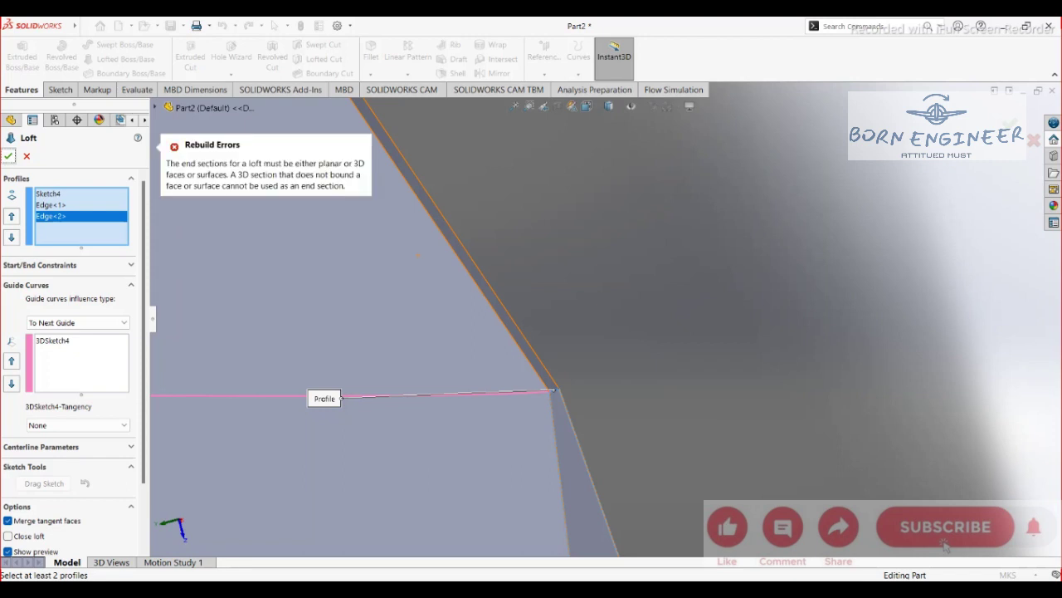
Step: Try the winglet loft without its guide curve, and reselect the trailing-edge spline as the guide curve
left_click(80, 362)
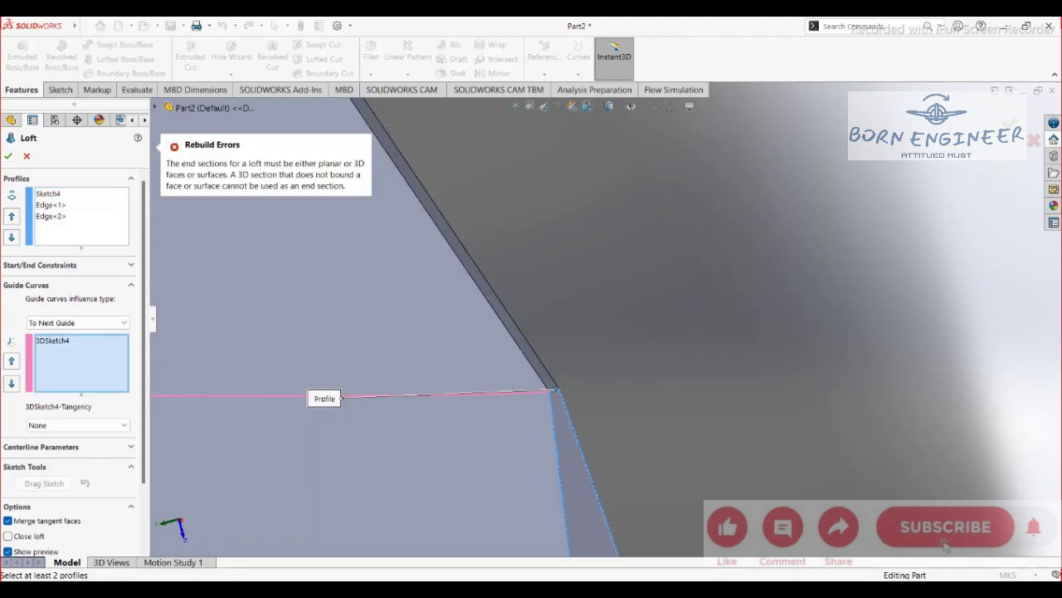
key("Delete")
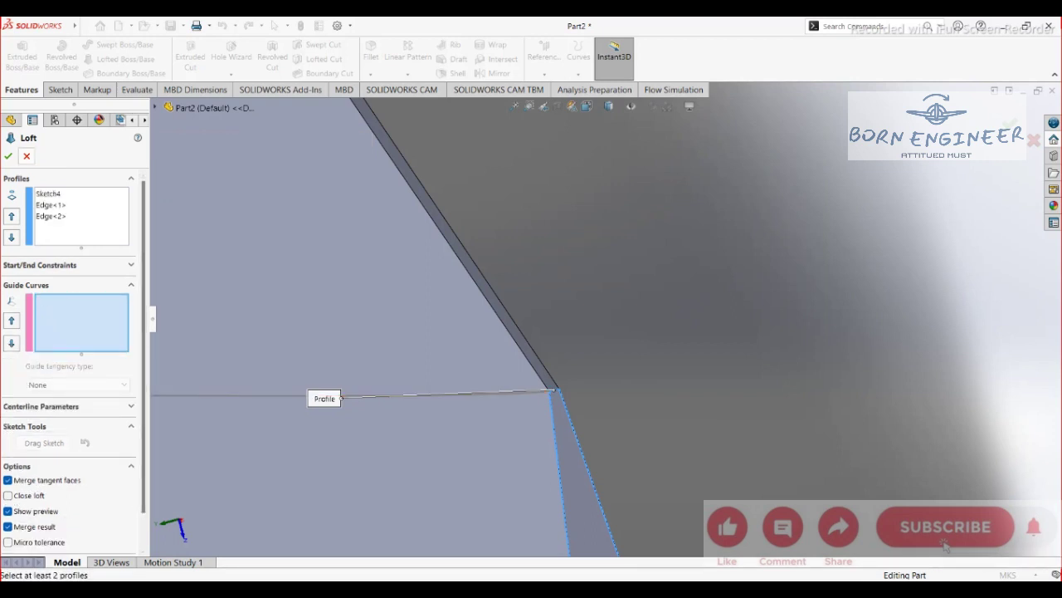
left_click(9, 156)
left_click(8, 156)
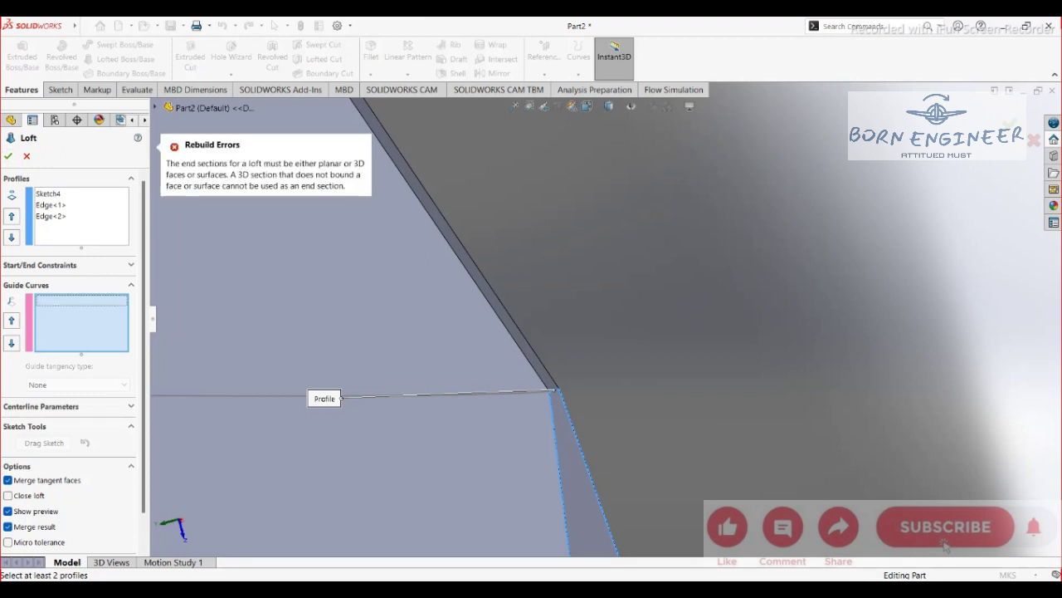
left_click(340, 397)
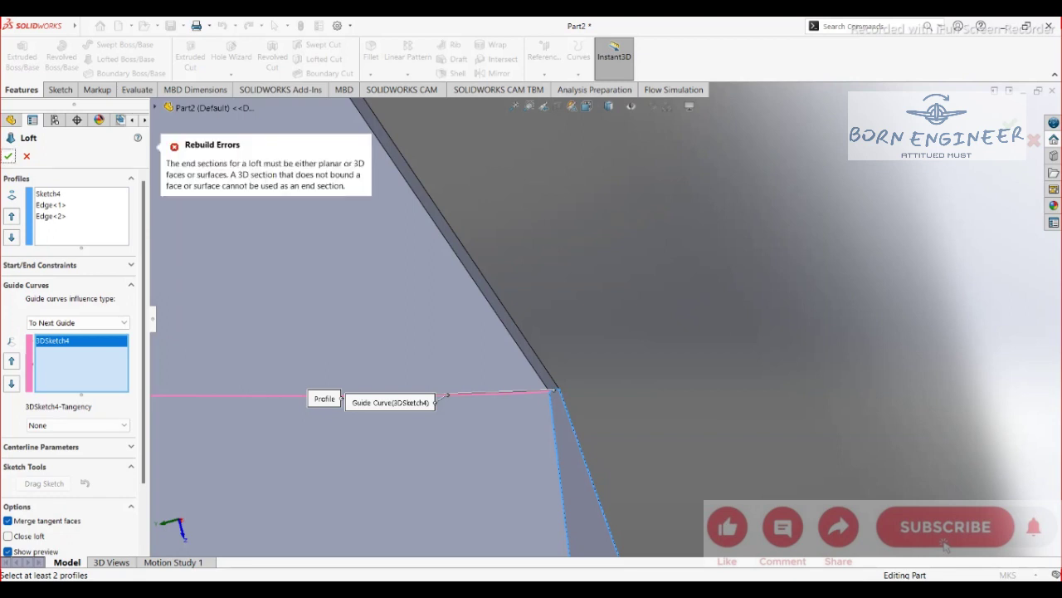
Step: Clear the winglet loft's profiles and reselect the wing tip's airfoil edge and its short trailing edge
left_click(81, 216)
key("Up")
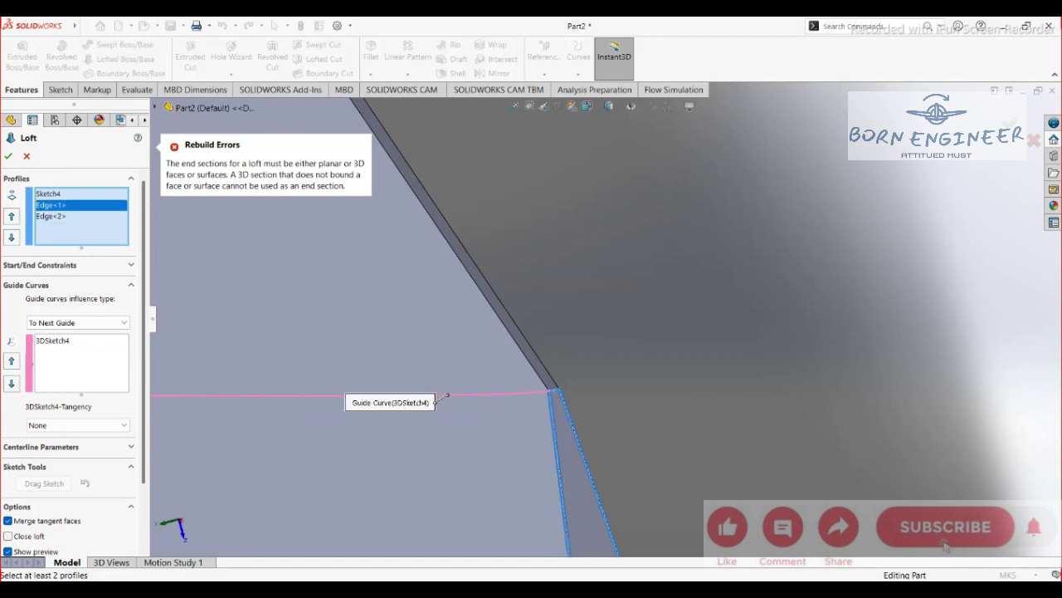
key("Down")
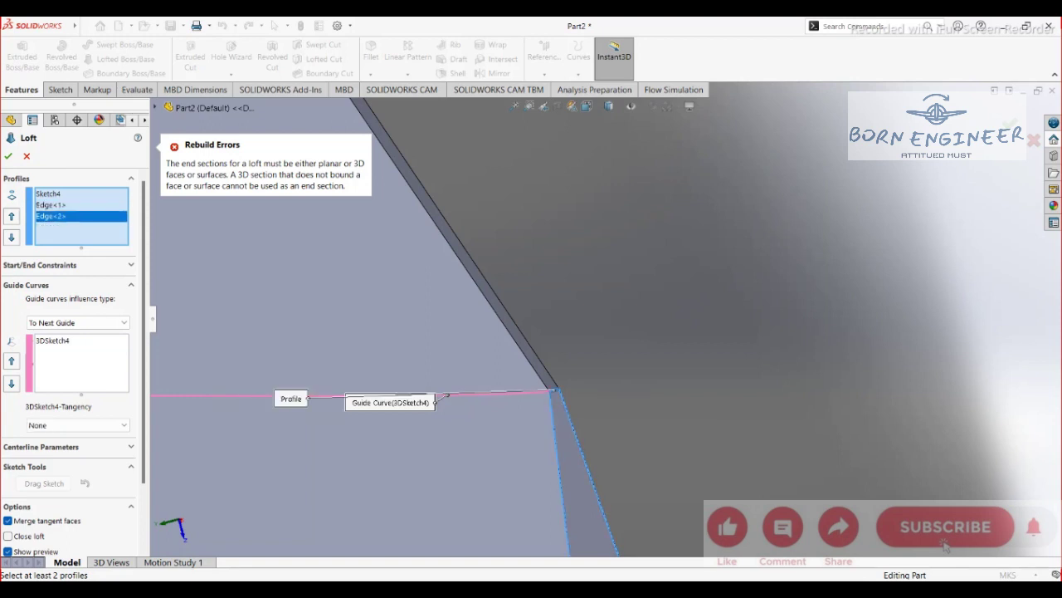
left_click(52, 194)
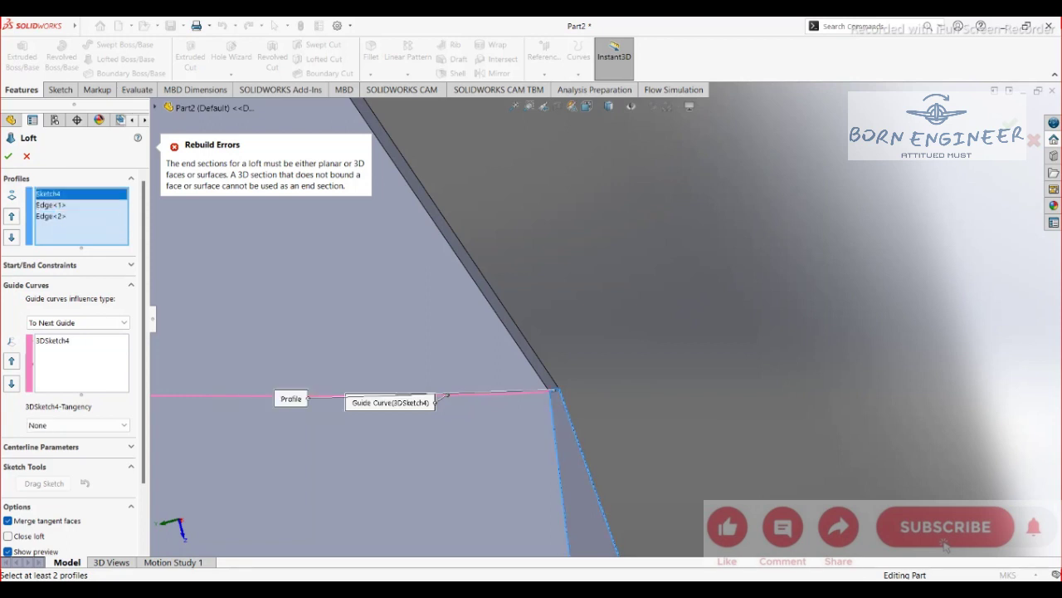
left_click(50, 204)
right_click(55, 205)
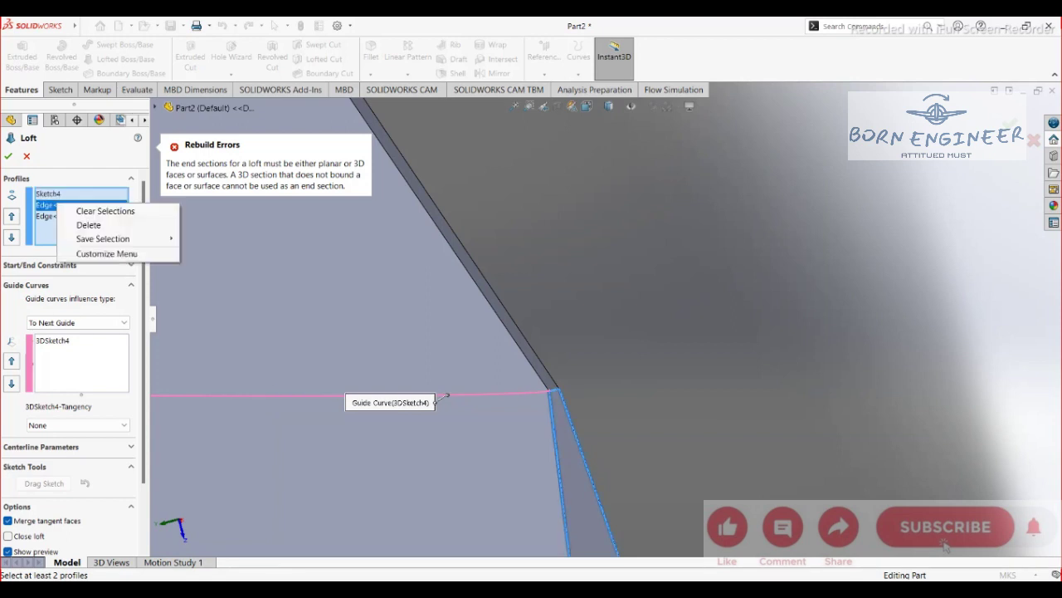
left_click(88, 225)
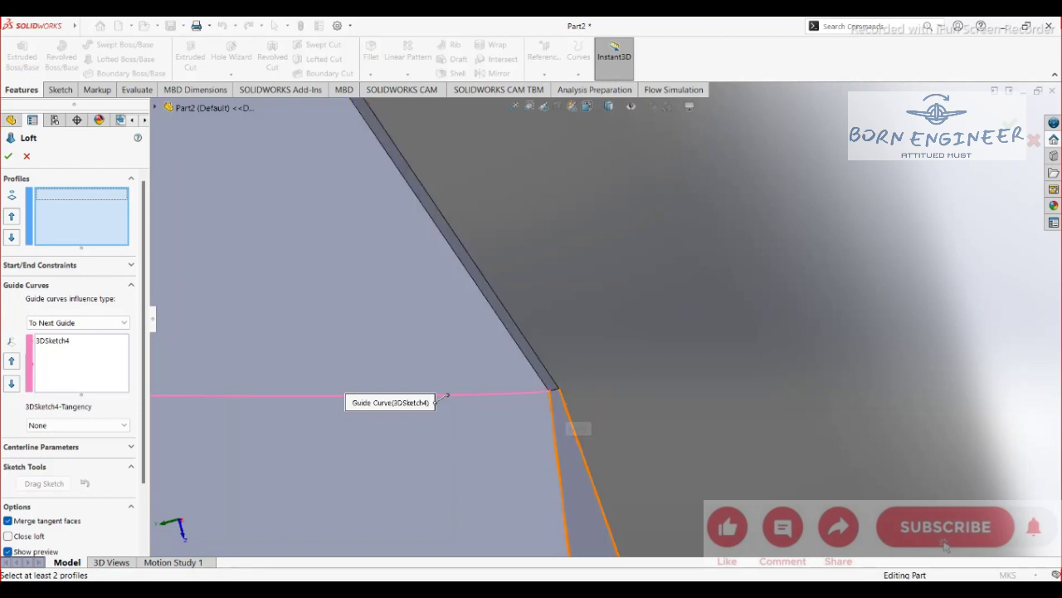
left_click(573, 428)
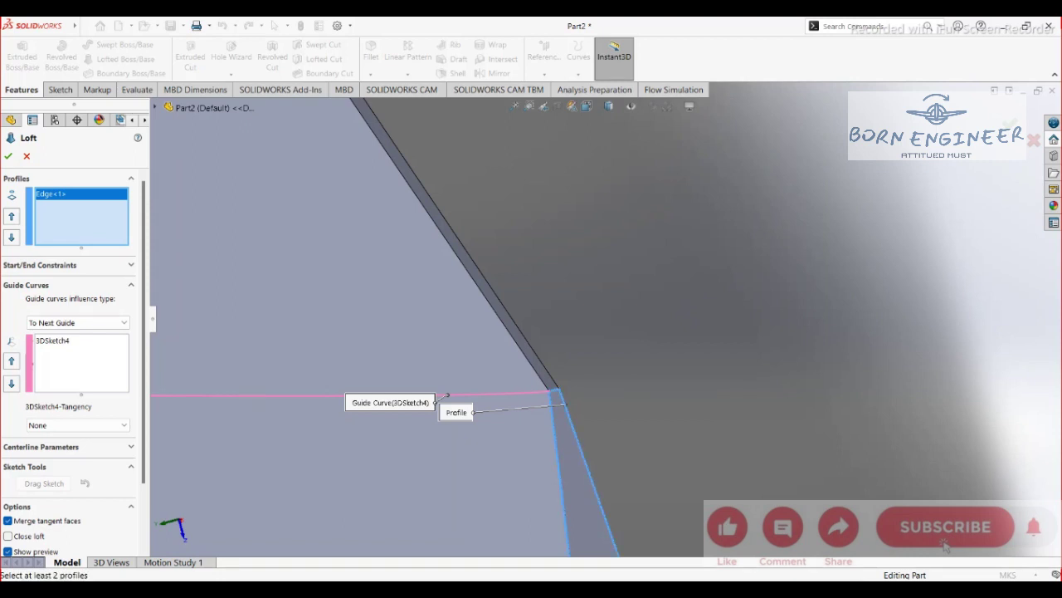
left_click(553, 390)
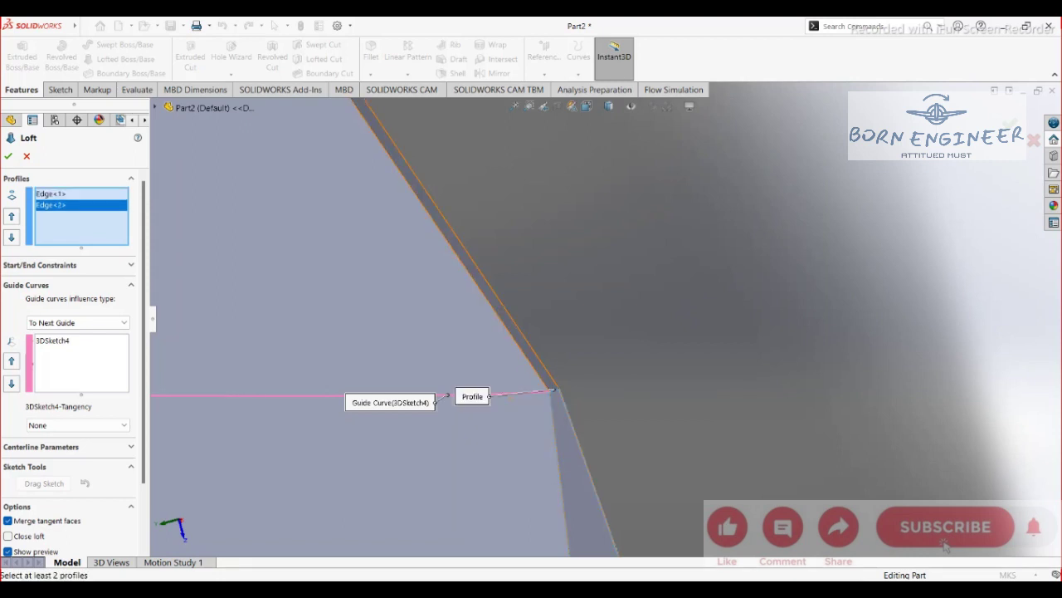
Step: Add the small raised airfoil sketch to the loft profiles, try to create the loft, and cancel the command
scroll(697, 415, "down", 3)
scroll(609, 318, "up", 12)
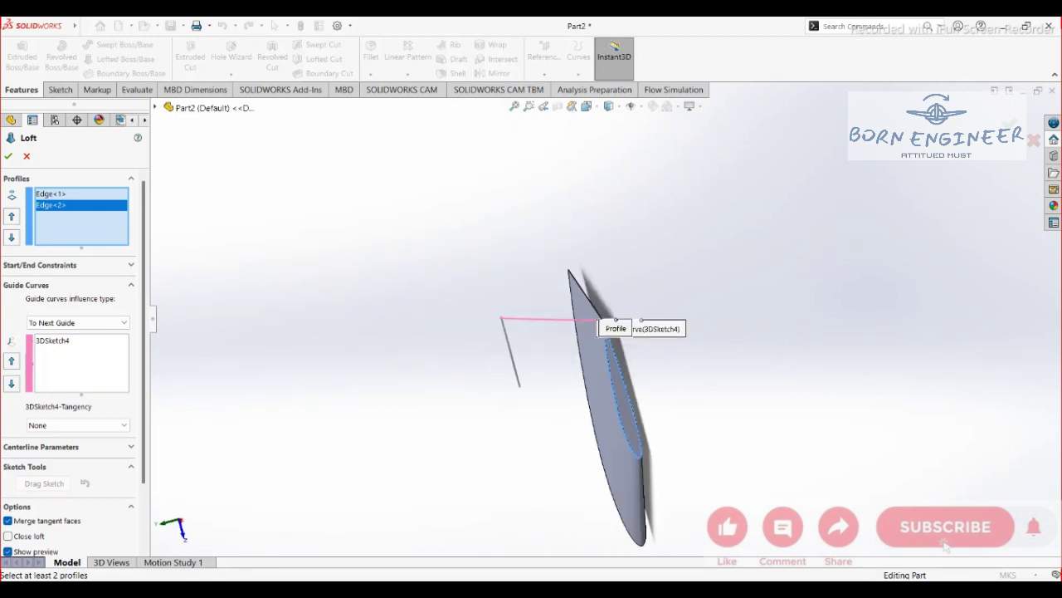
middle_click_drag(609, 374, 800, 412)
scroll(800, 412, "down", 8)
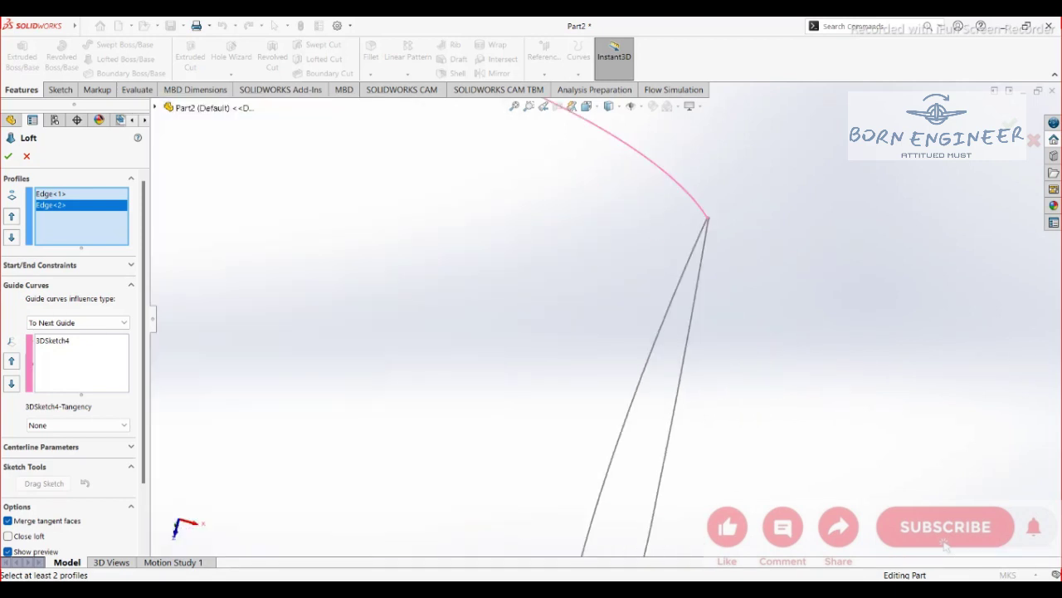
middle_click_drag(708, 218, 622, 234)
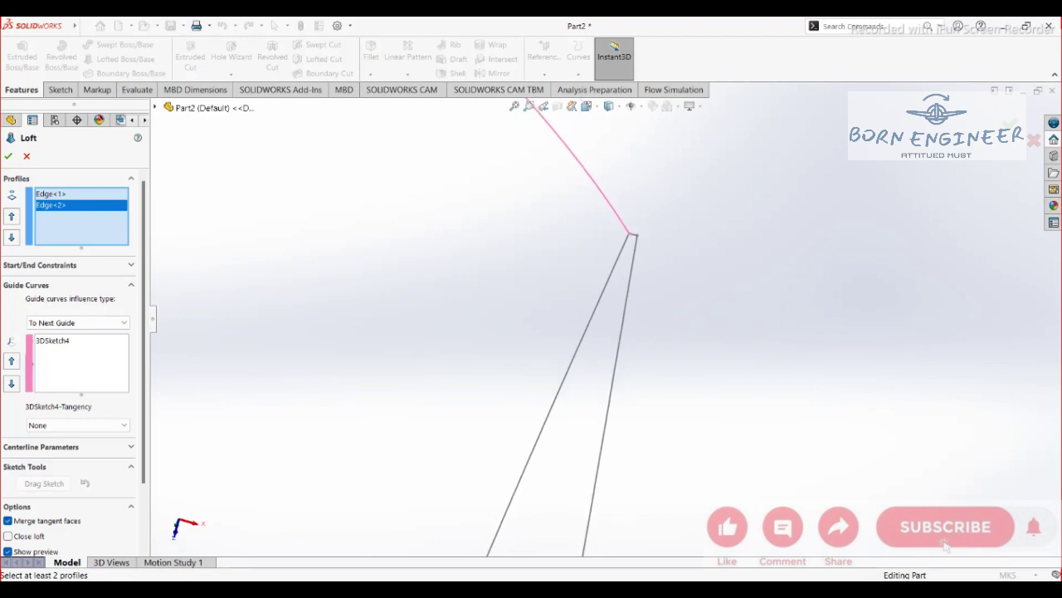
scroll(608, 194, "down", 5)
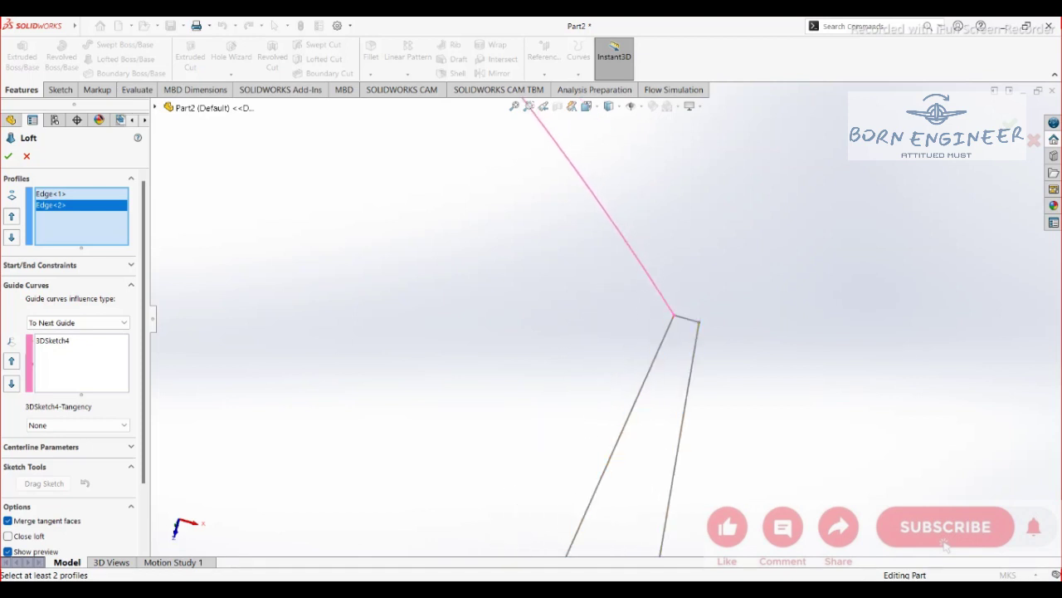
left_click(699, 322)
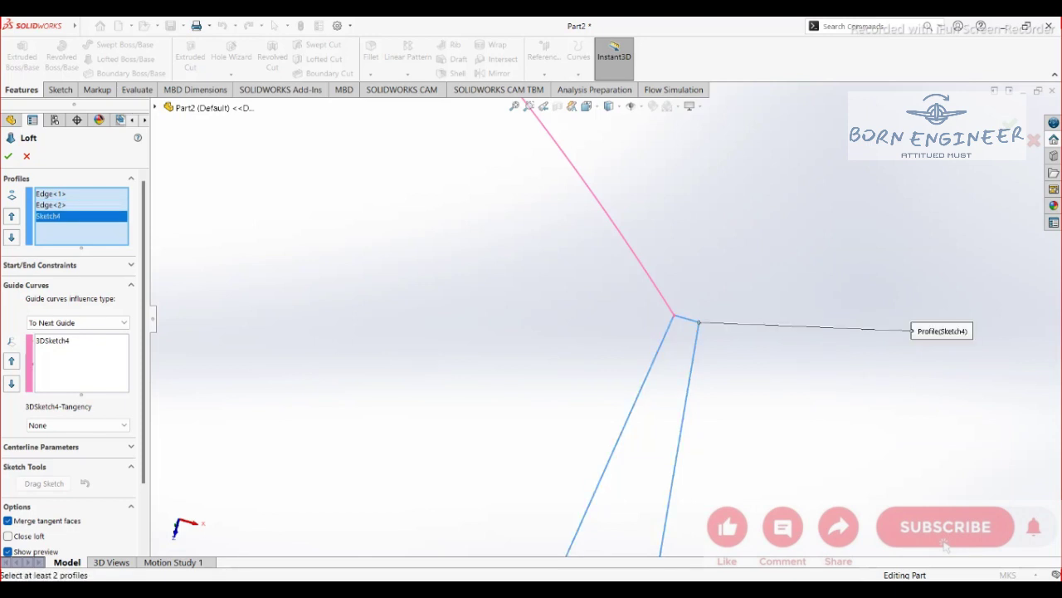
key("Delete")
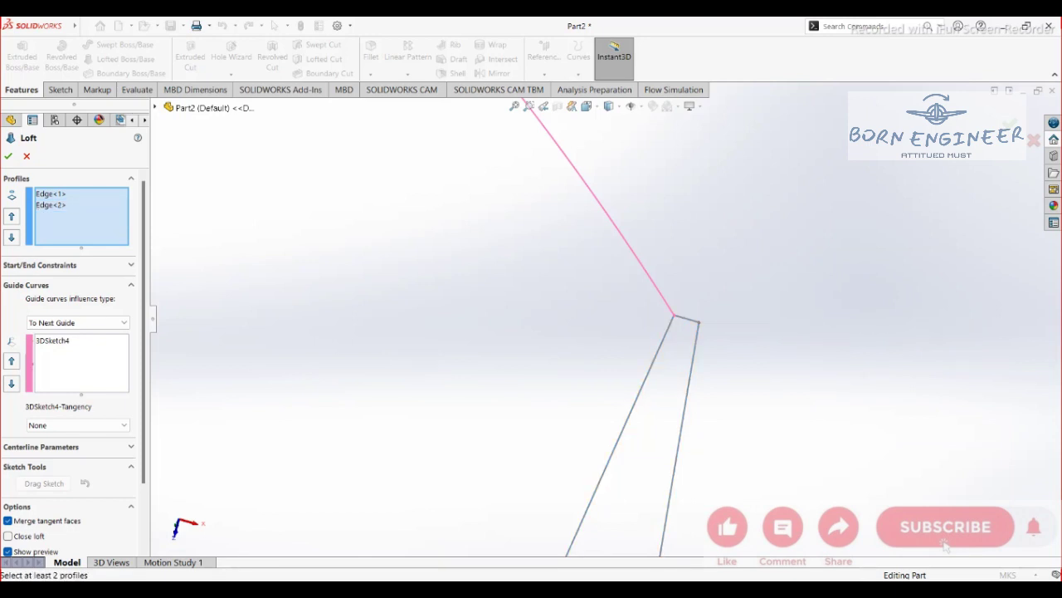
left_click(694, 321)
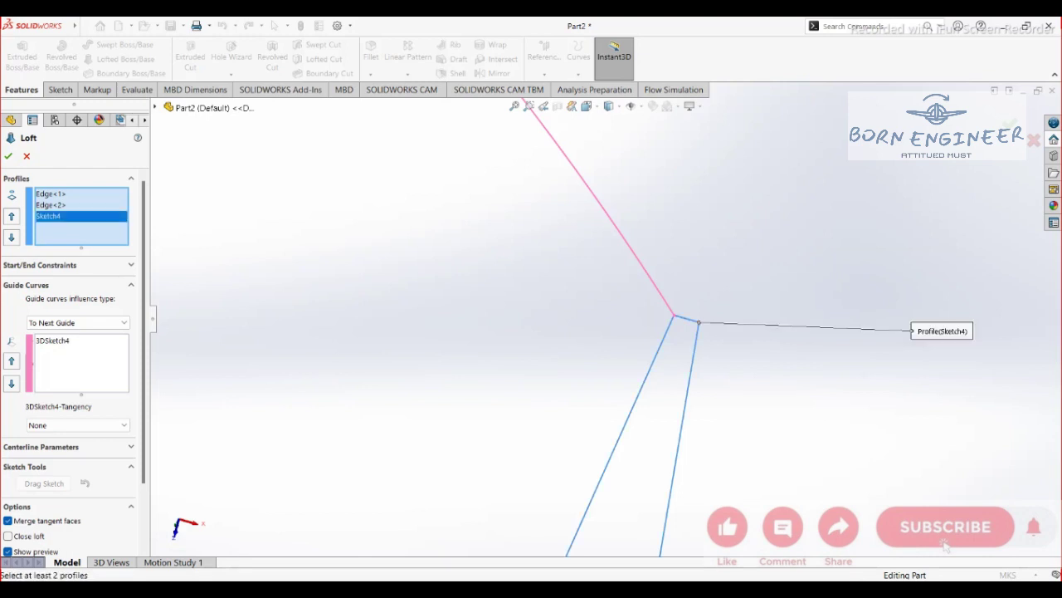
key("Delete")
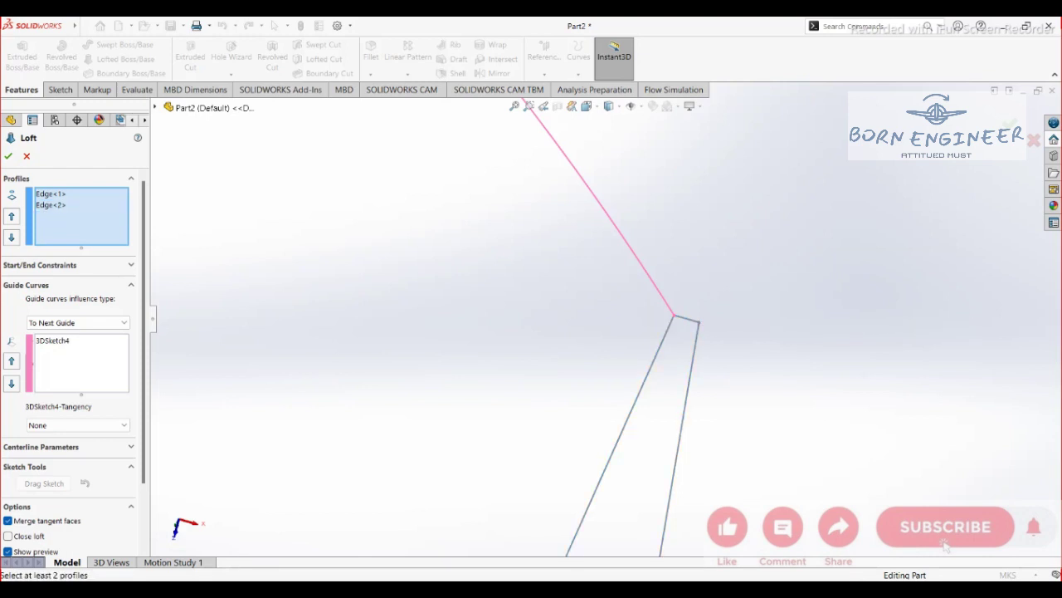
left_click(697, 322)
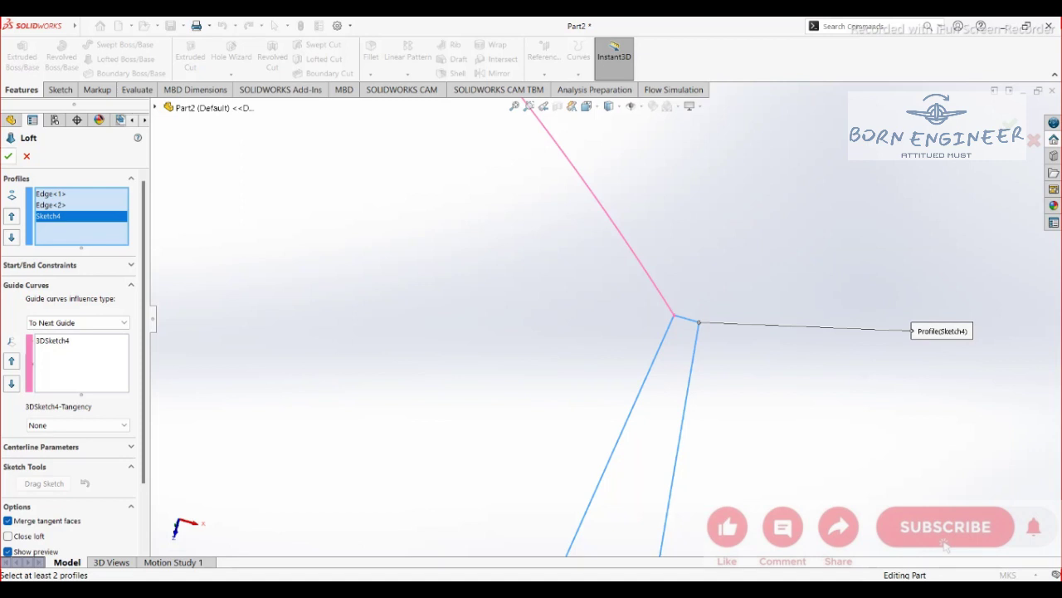
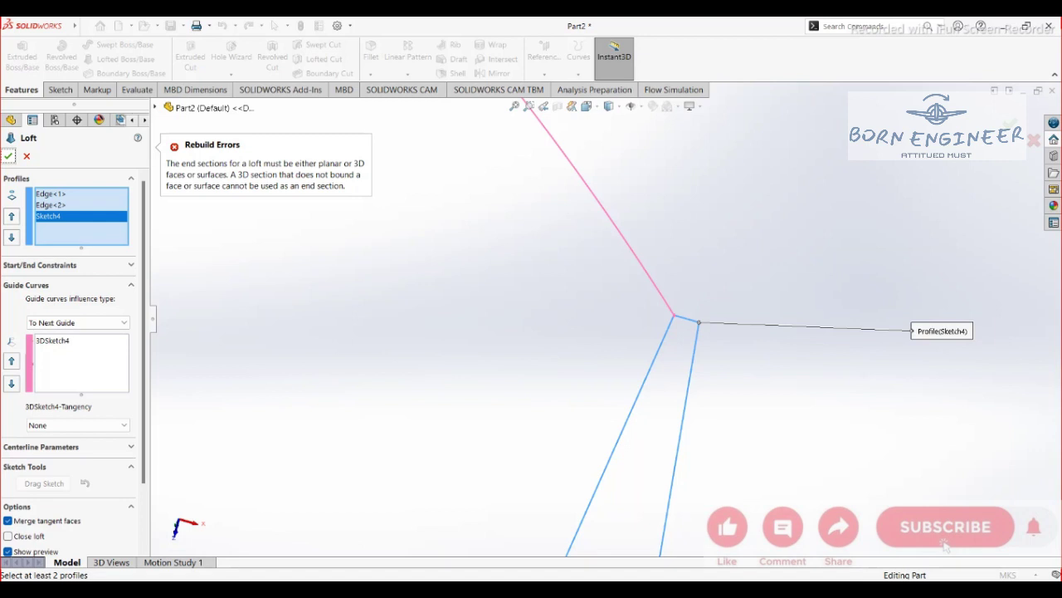
scroll(612, 257, "down", 3)
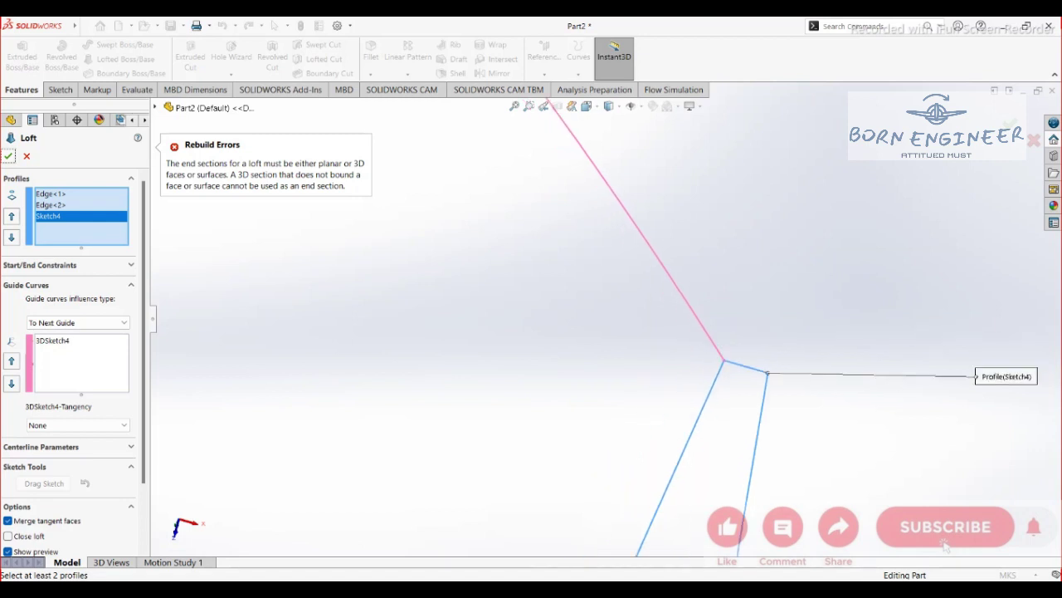
scroll(607, 321, "up", 10)
scroll(605, 318, "up", 8)
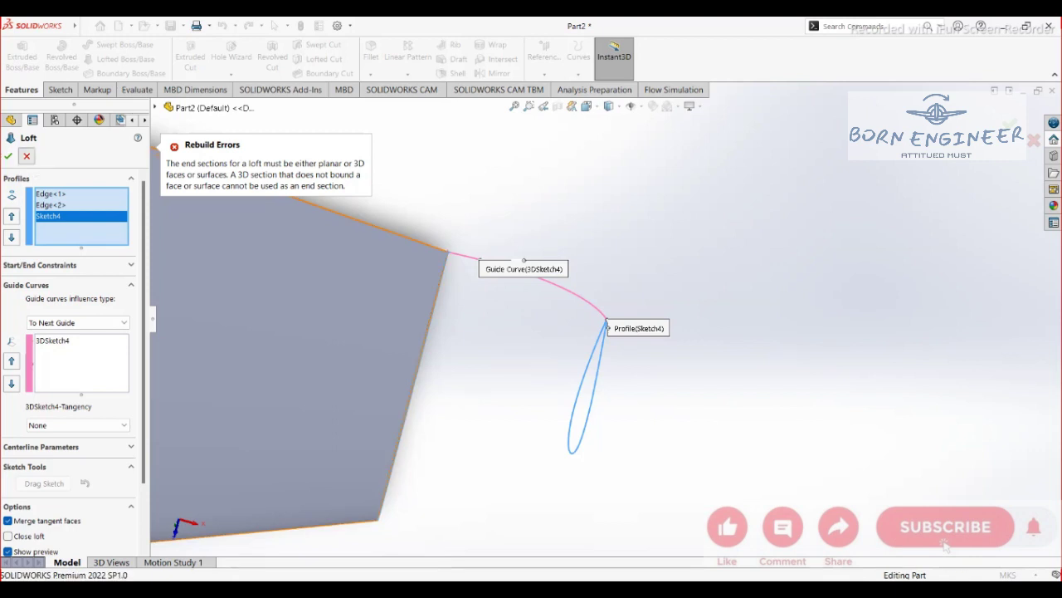
left_click(27, 156)
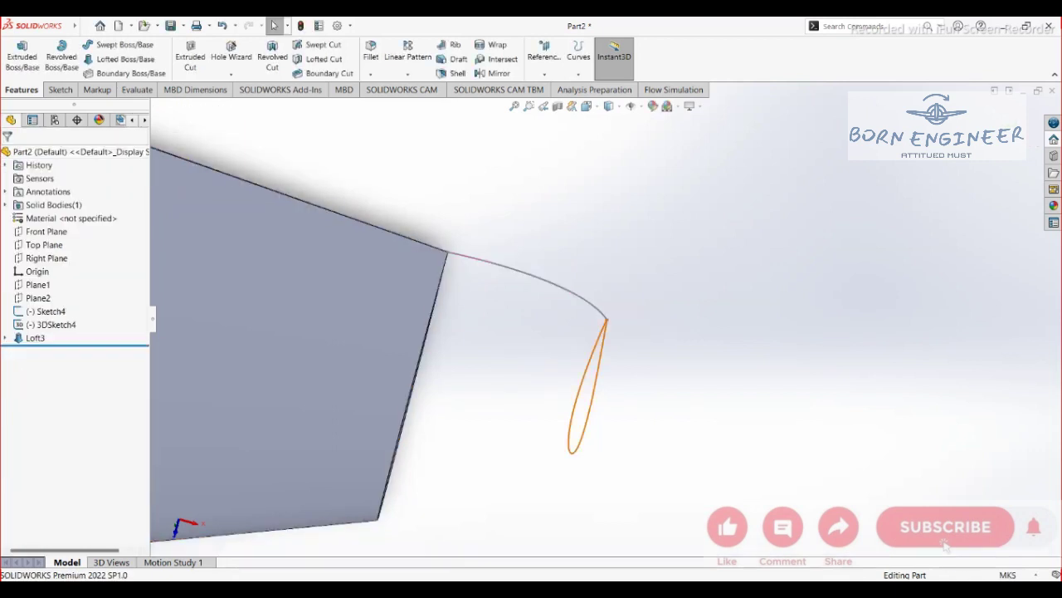
Step: Start a new loft and select the airfoil edge of the wing's tip face as its first profile
middle_click_drag(591, 374, 398, 340)
middle_click_drag(506, 264, 535, 278)
mouse_move(431, 299)
middle_mouse_down()
mouse_move(589, 307)
mouse_move(506, 332)
mouse_move(448, 332)
middle_mouse_up()
left_click(124, 59)
middle_click_drag(531, 332, 481, 333)
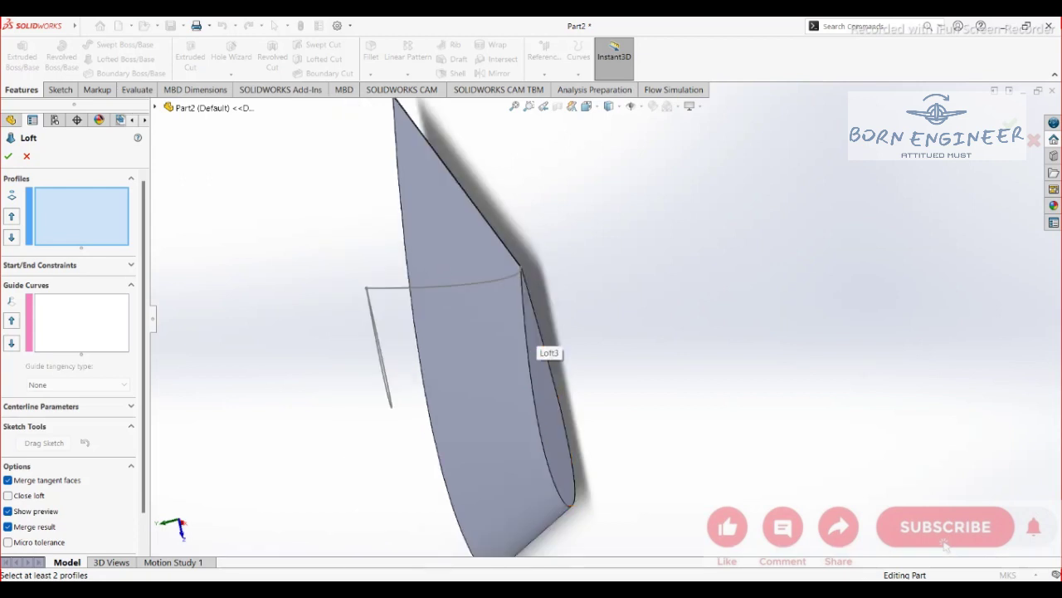
left_click(537, 348)
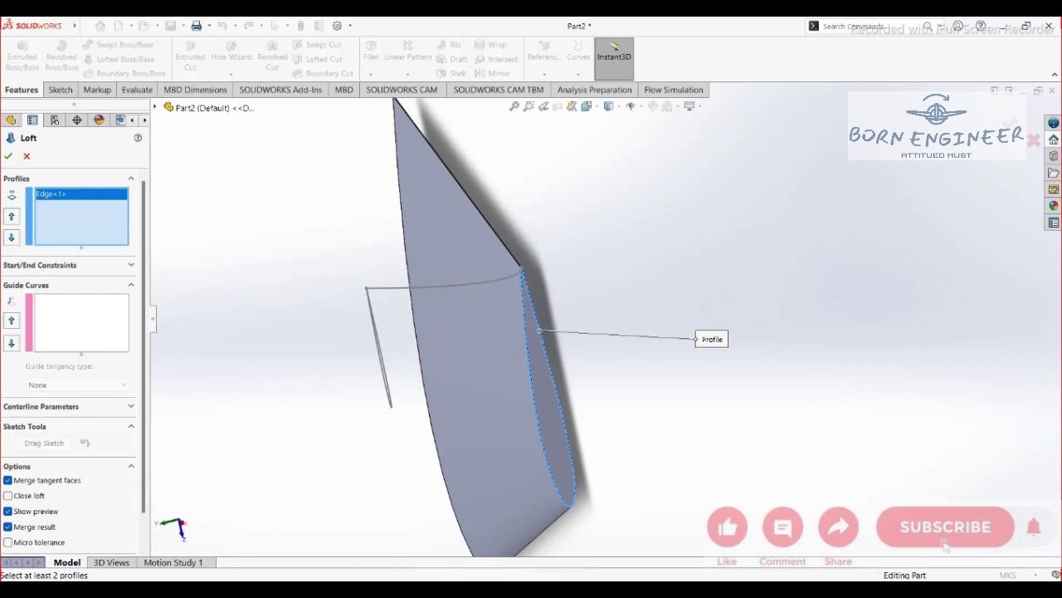
left_click_drag(712, 338, 646, 334)
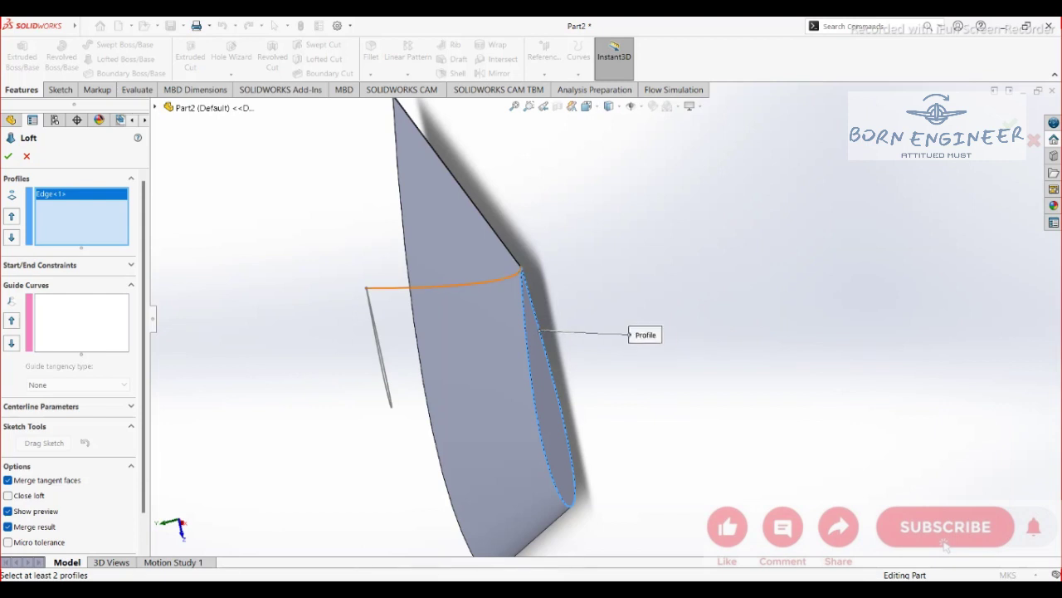
right_click(532, 301)
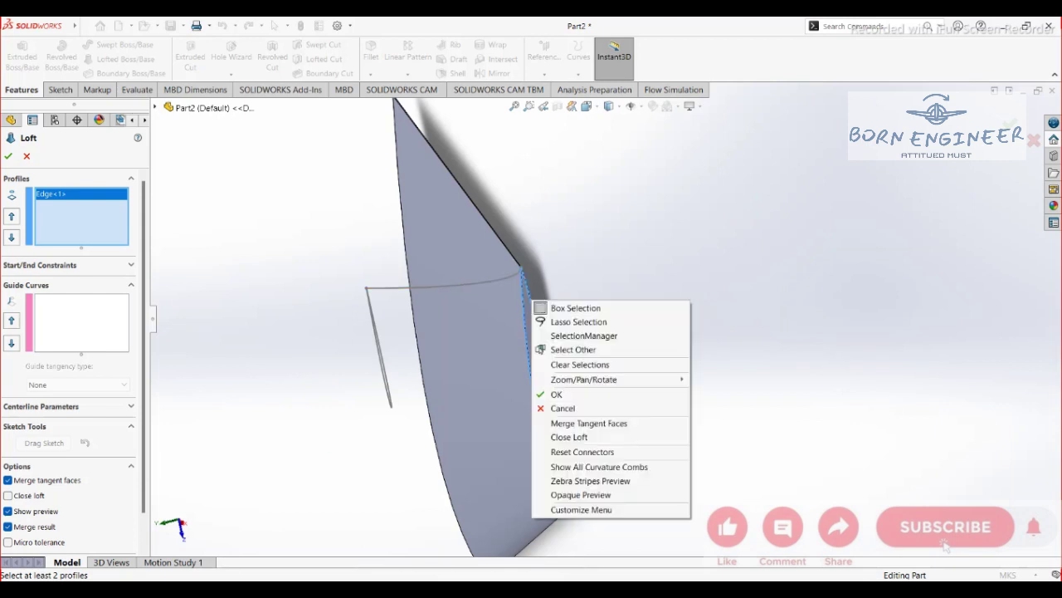
key("Escape")
scroll(609, 319, "up", 3)
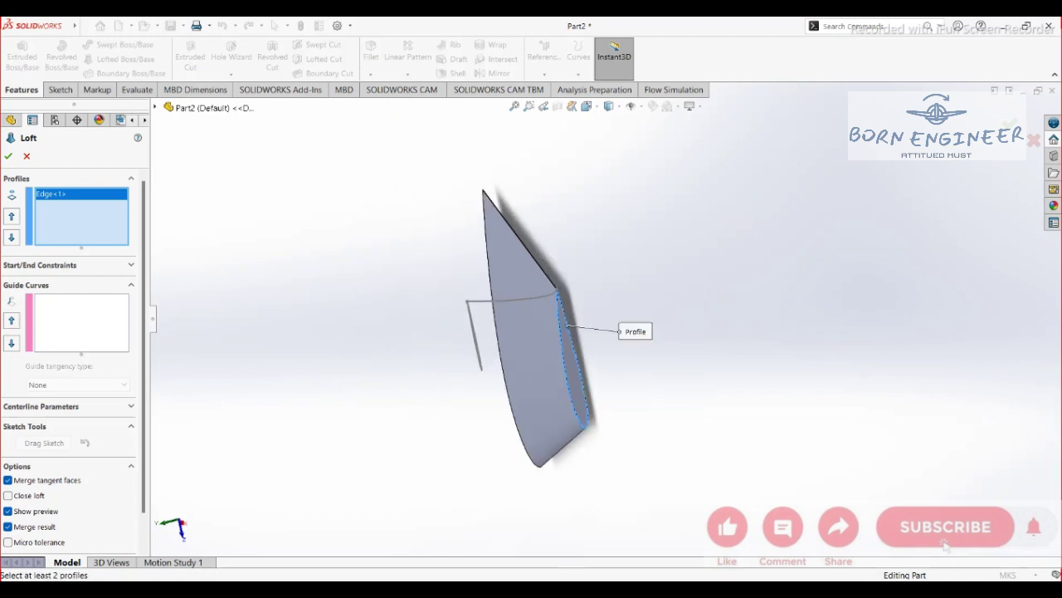
scroll(535, 443, "down", 2)
Step: Try to add the wing tip's short trailing edge to the profiles with the SelectionManager and create the loft
right_click(86, 217)
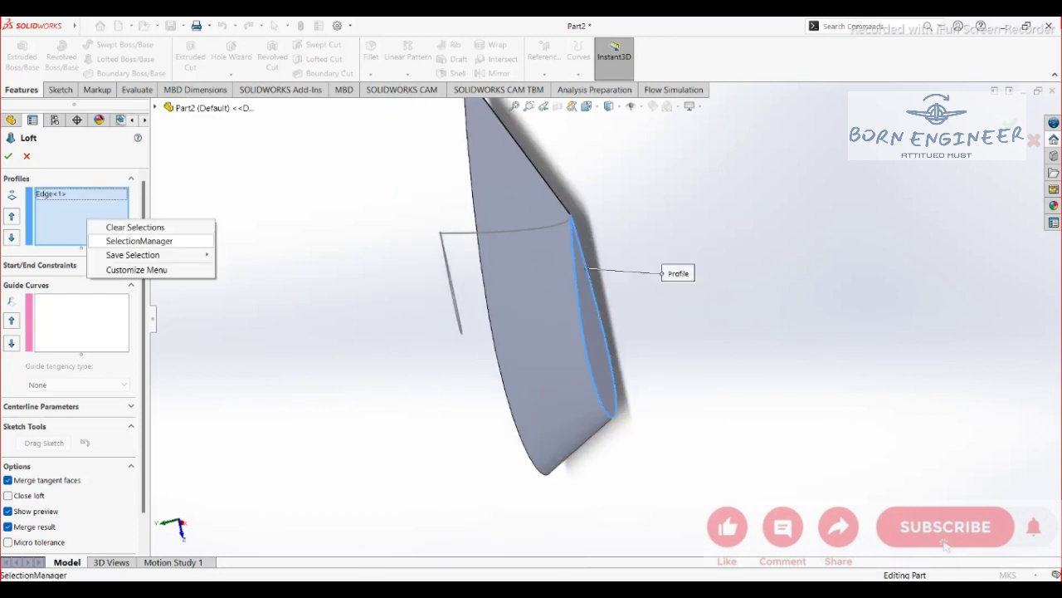
left_click(119, 236)
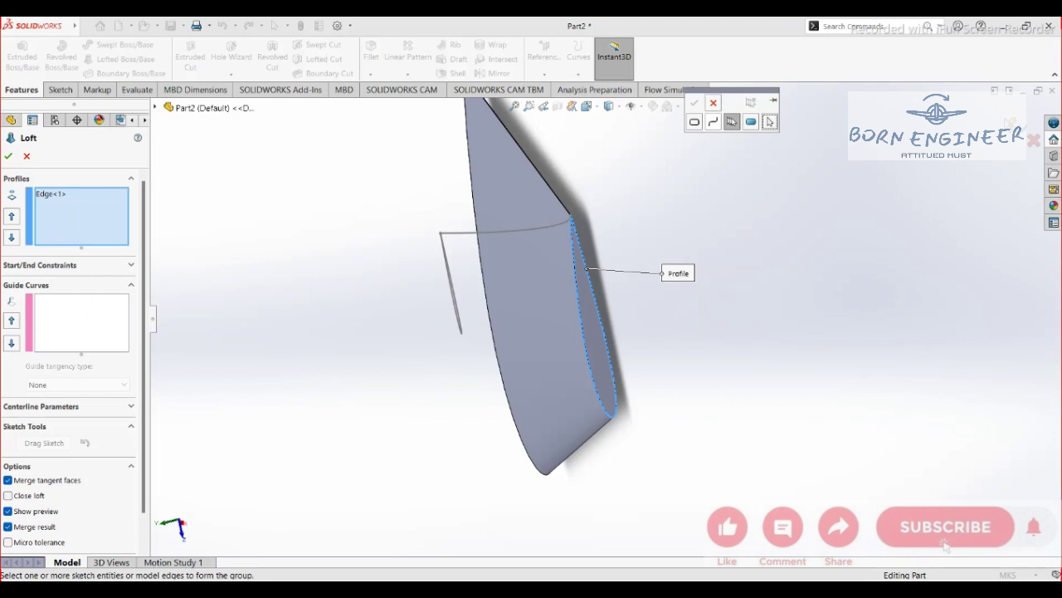
scroll(554, 202, "down", 6)
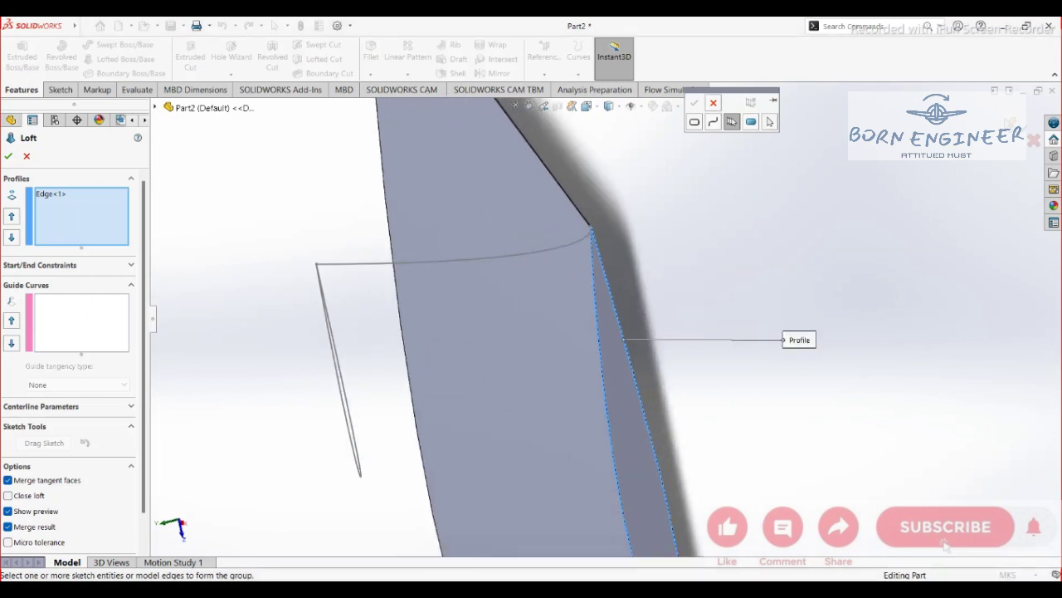
scroll(626, 235, "down", 3)
left_click(632, 297)
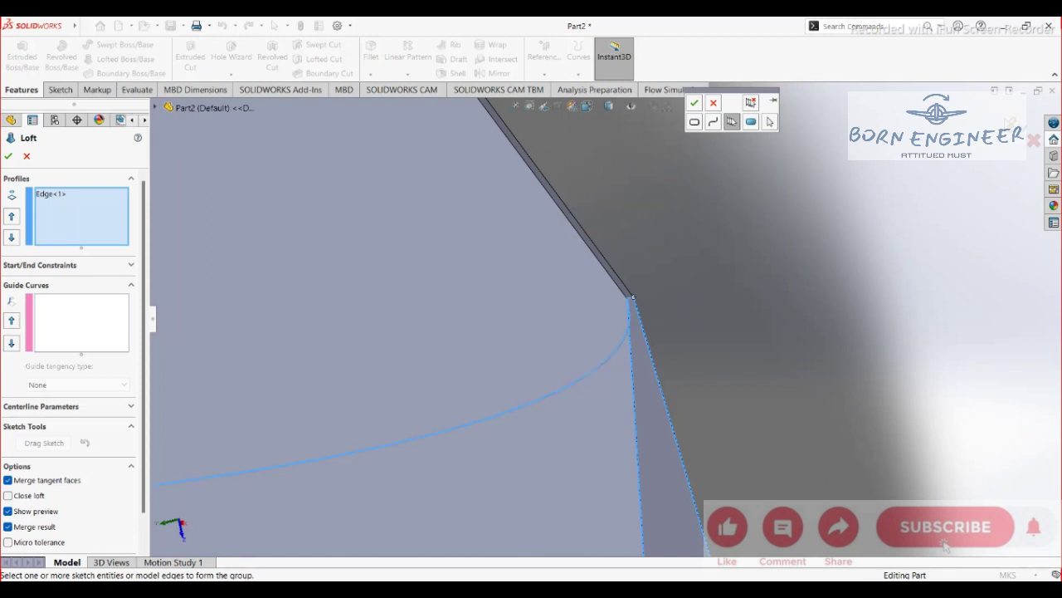
middle_click_drag(581, 332, 531, 332)
left_click(581, 300)
scroll(581, 290, "down", 1)
scroll(605, 324, "up", 10)
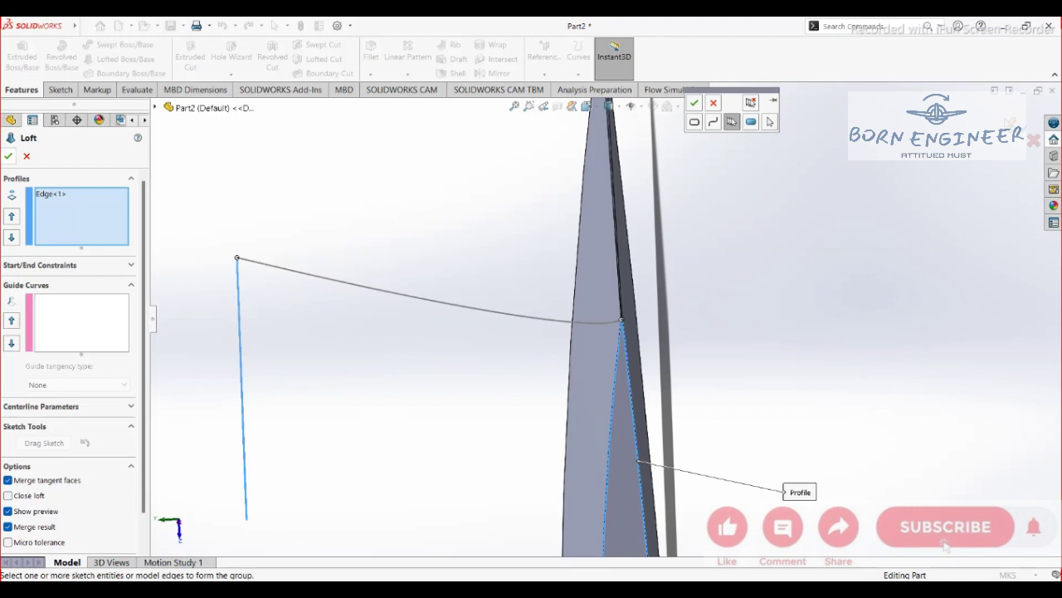
left_click(9, 156)
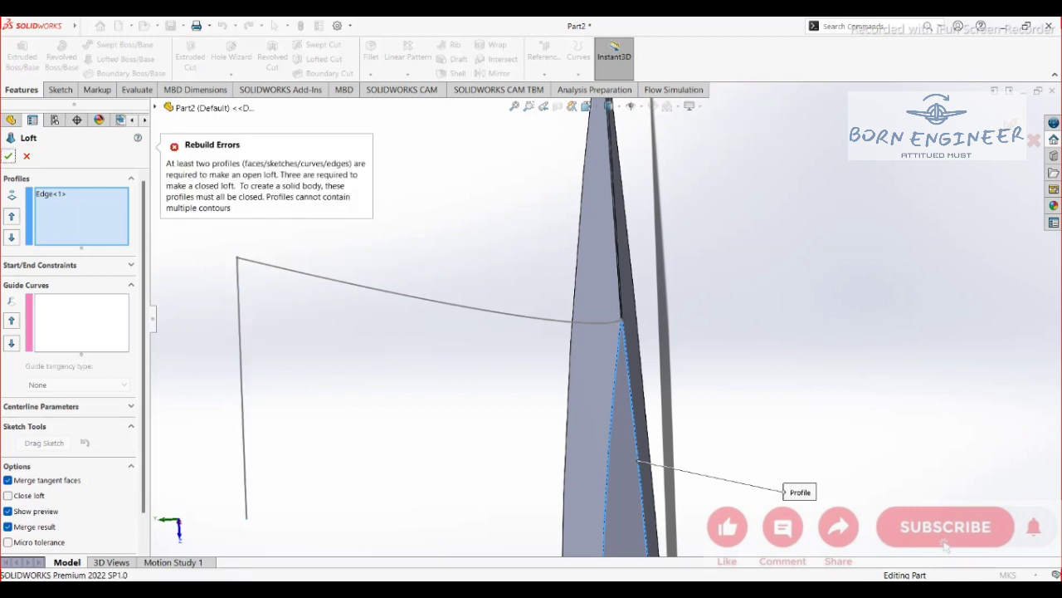
Step: Clear the profiles and try to loft from the wing tip's airfoil edge to the small raised airfoil sketch along the guide spline
right_click(81, 194)
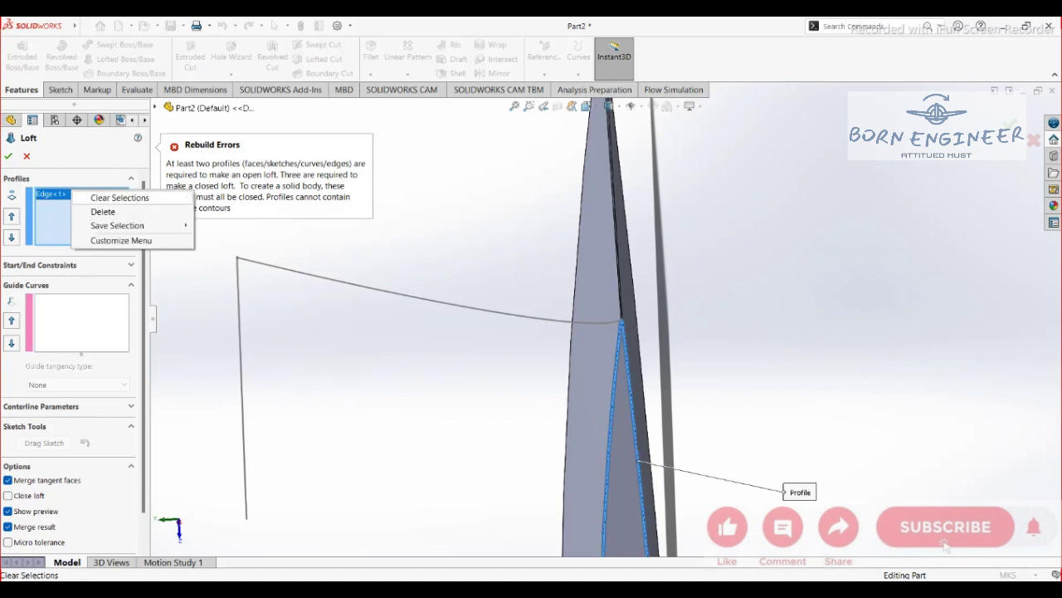
left_click(113, 197)
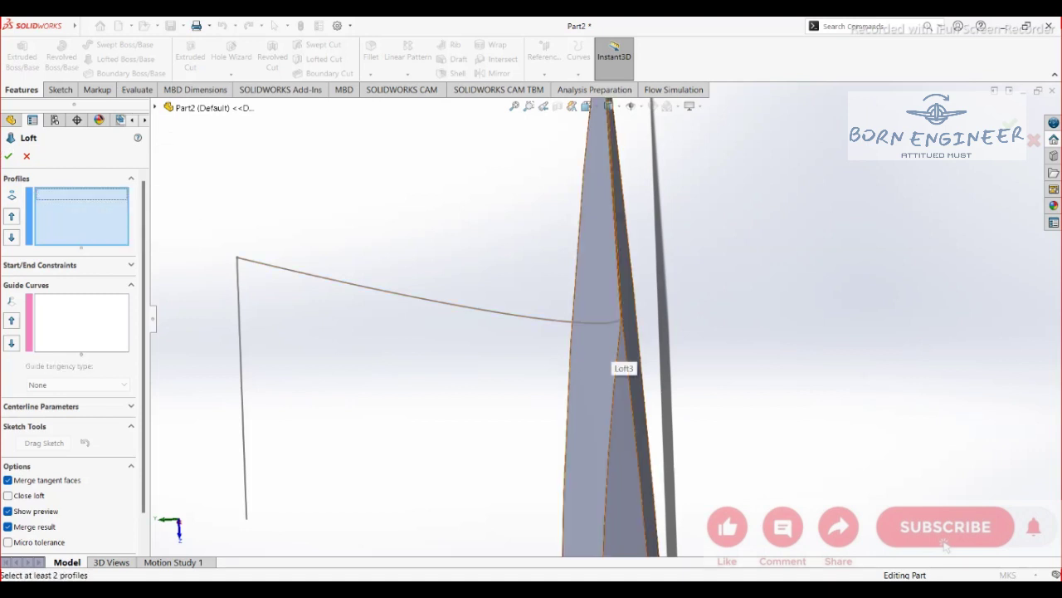
left_click(621, 365)
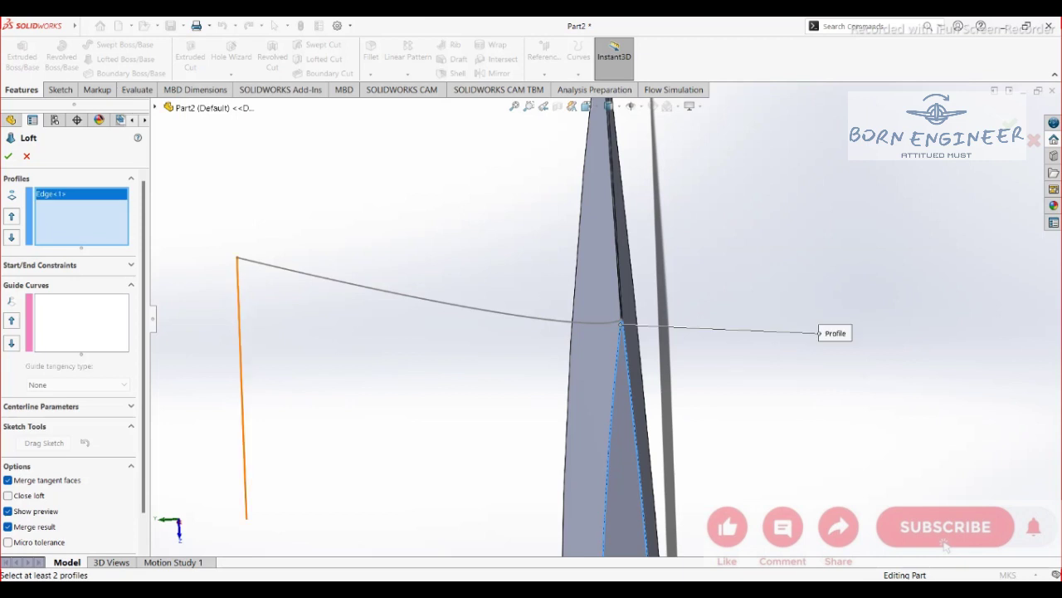
left_click(240, 373)
left_click(82, 322)
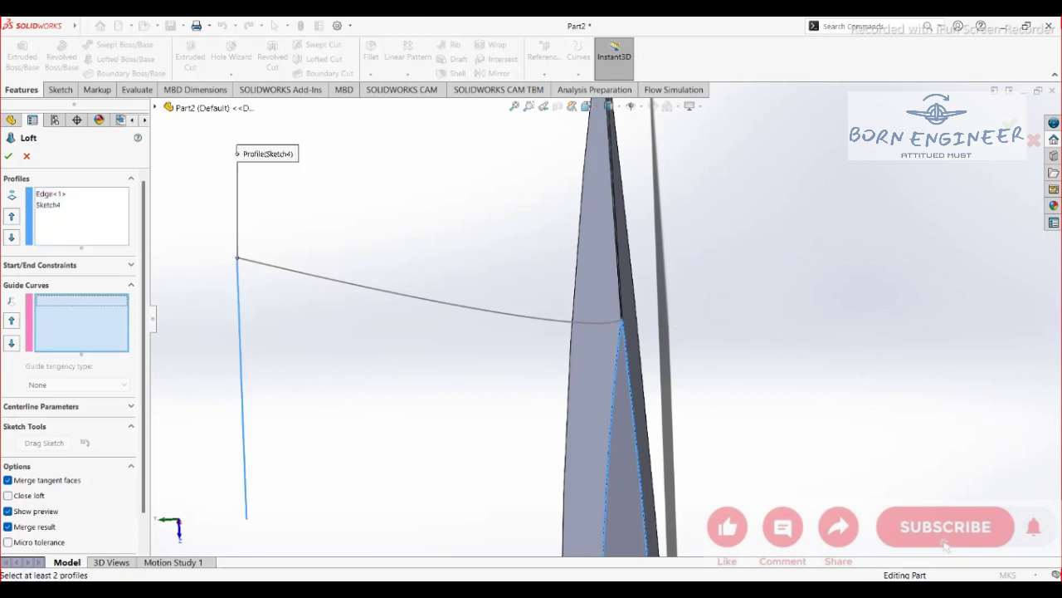
left_click(388, 292)
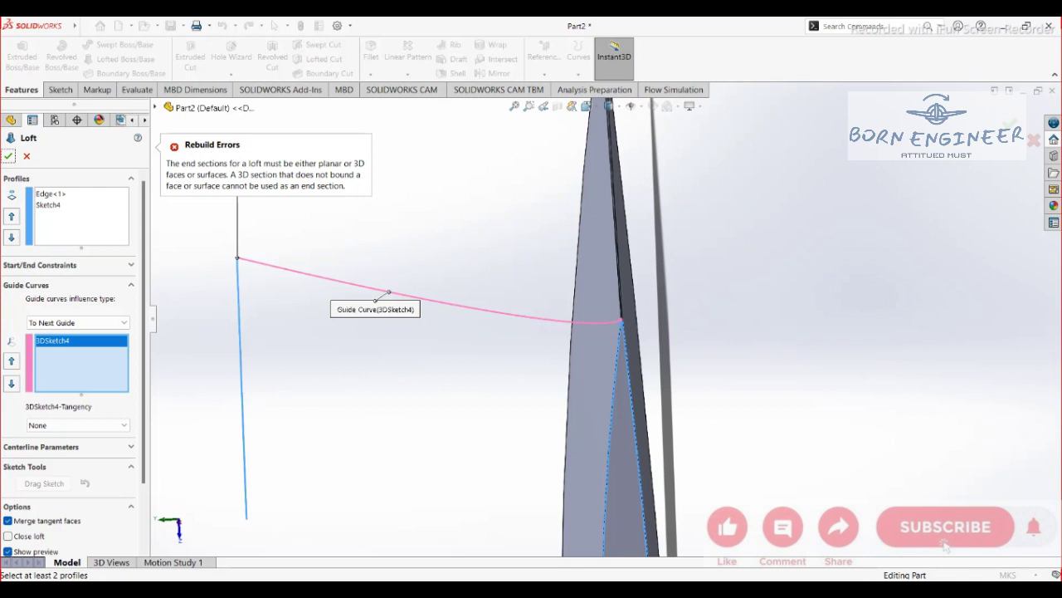
Step: Add the wing tip's short trailing edge and the tip face to the loft profiles and try to create the loft
left_click(81, 206)
scroll(623, 322, "down", 5)
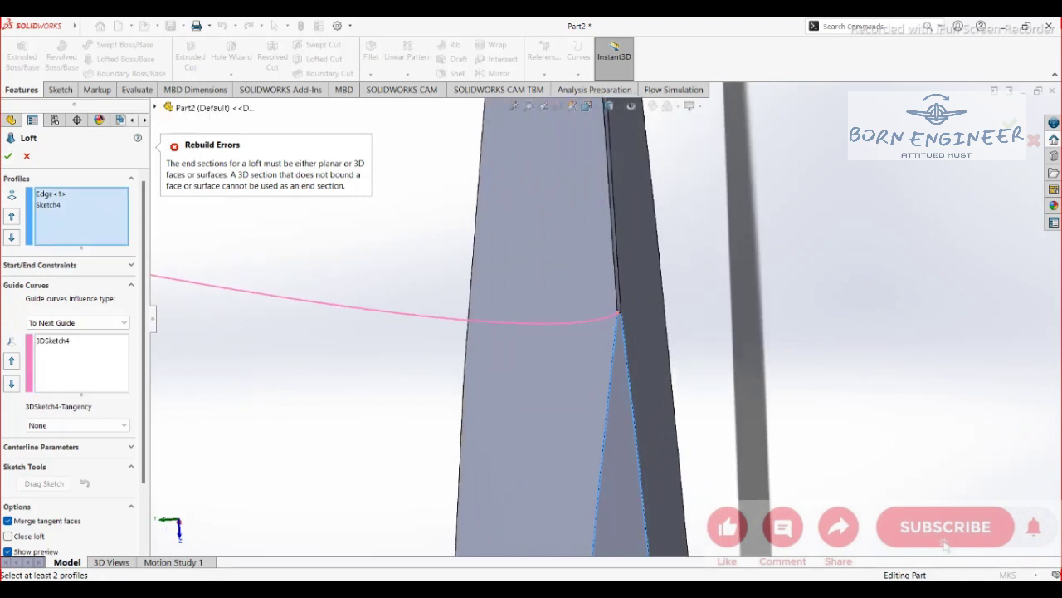
scroll(618, 324, "down", 4)
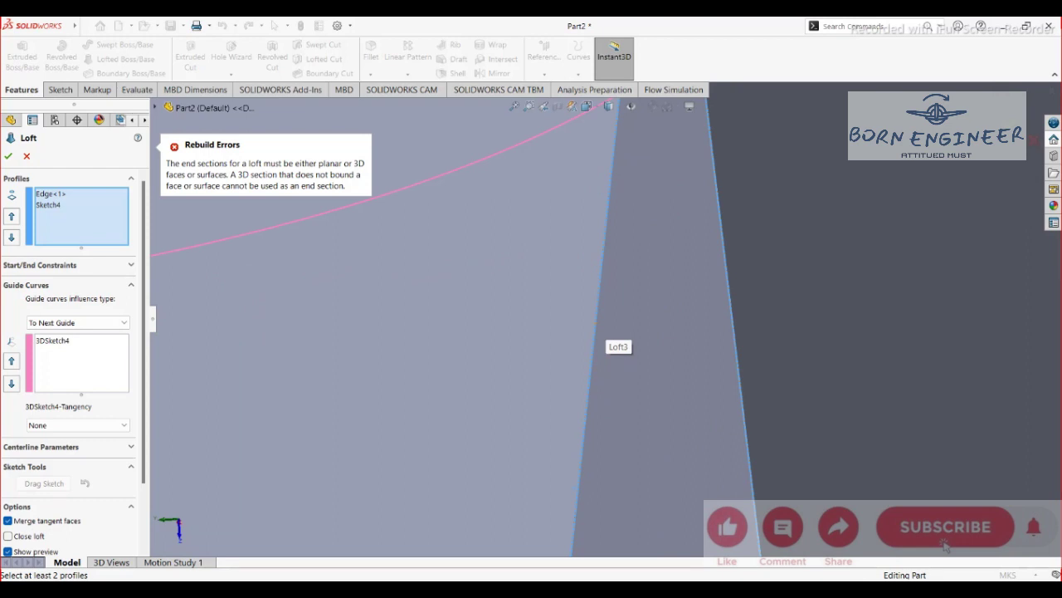
scroll(607, 325, "up", 3)
scroll(636, 133, "down", 6)
scroll(741, 405, "down", 3)
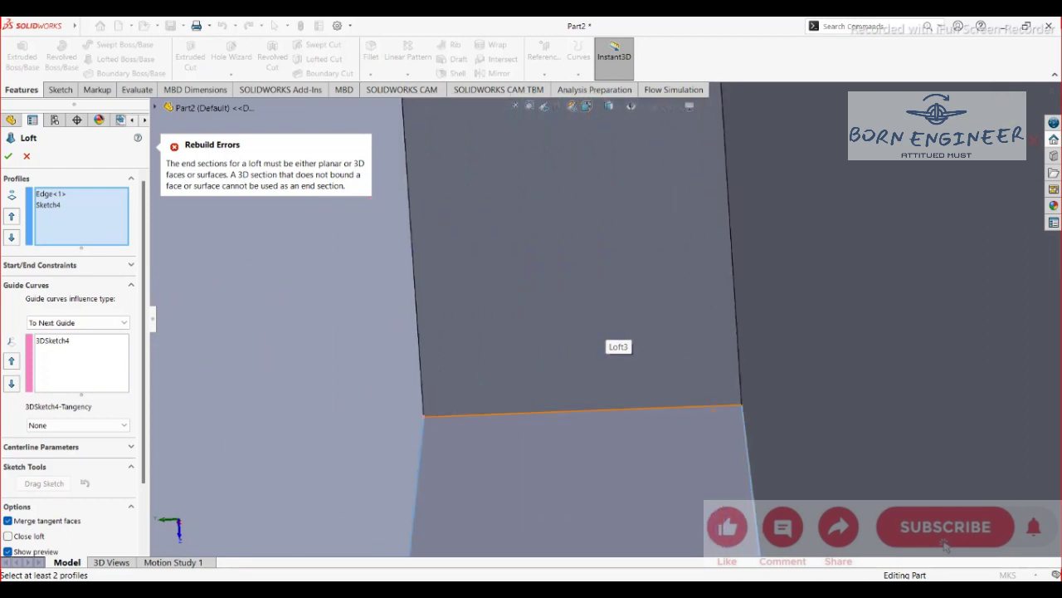
scroll(768, 491, "down", 2)
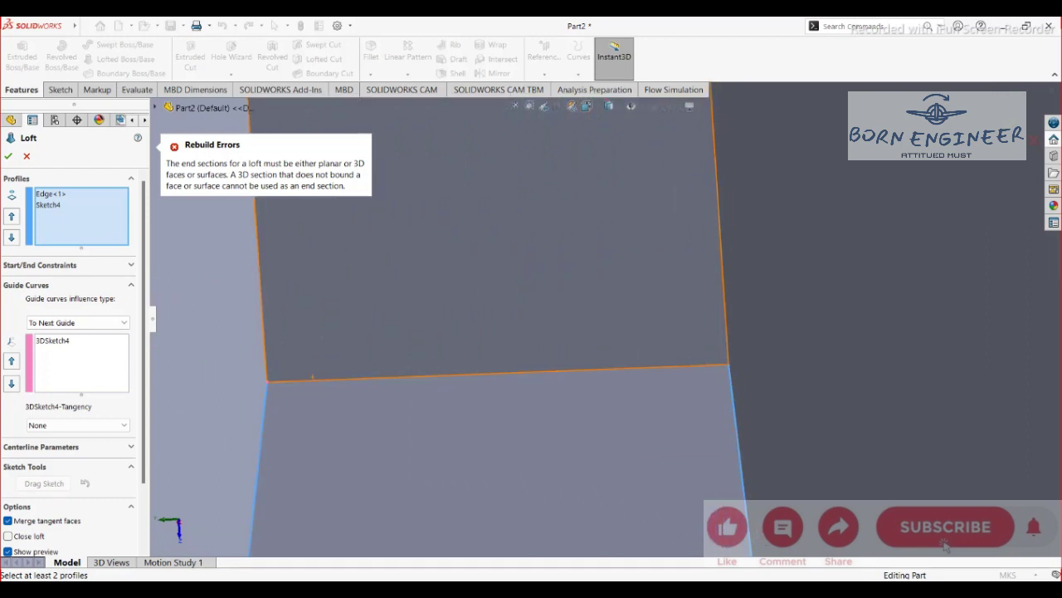
left_click(313, 378)
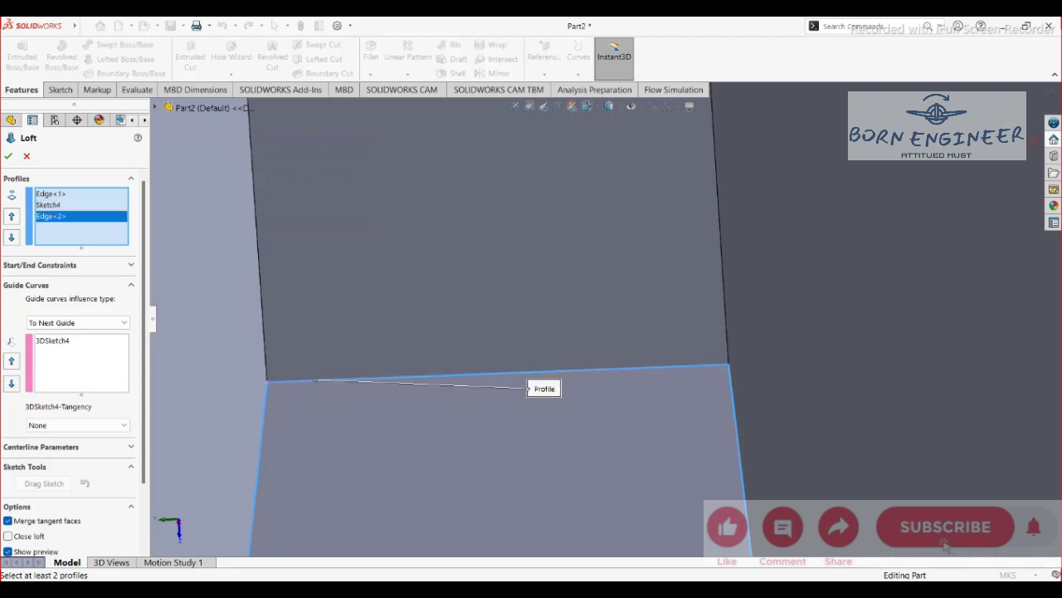
left_click(325, 415)
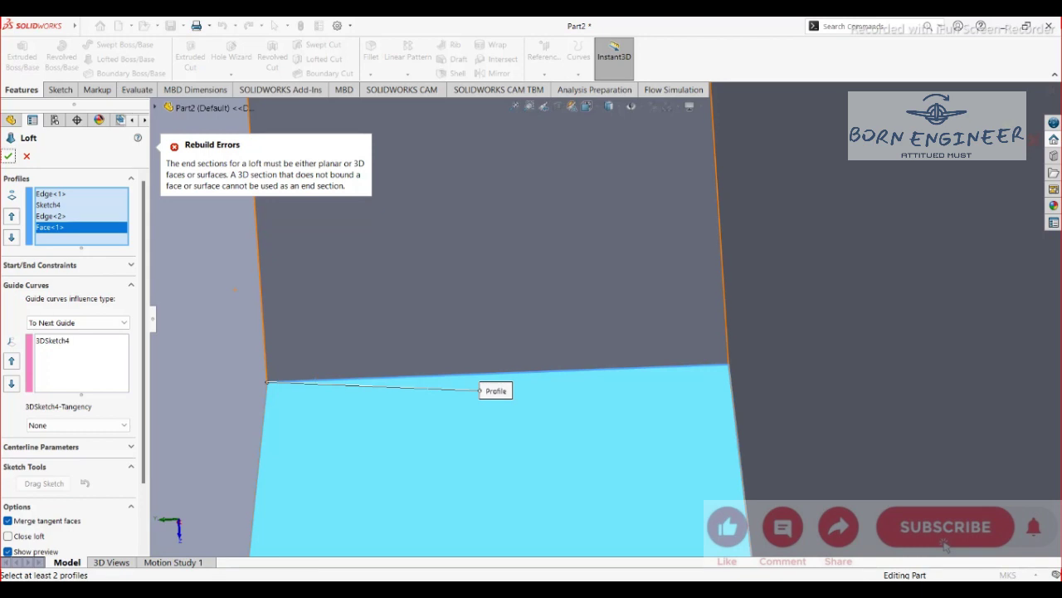
Step: Clear the profiles and try to loft from the wing's tip face to the small raised airfoil sketch with the existing guide spline
right_click(70, 227)
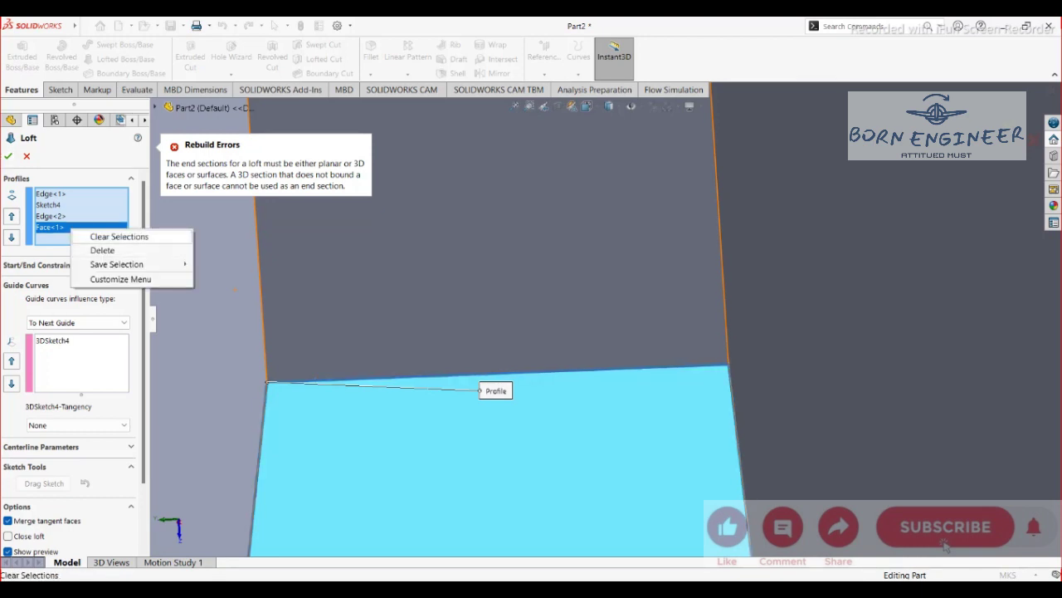
left_click(119, 237)
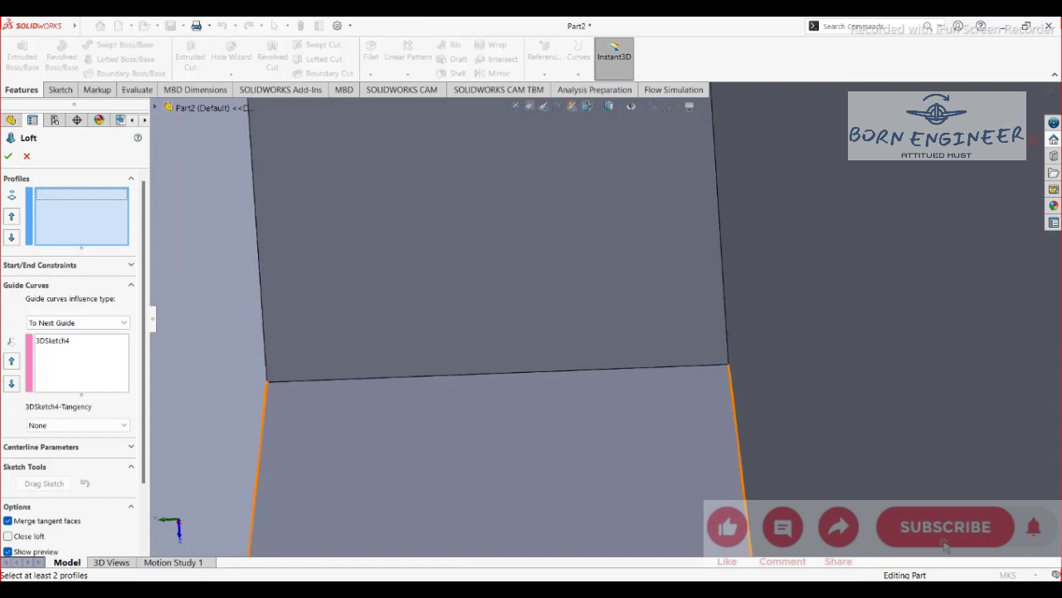
left_click(289, 399)
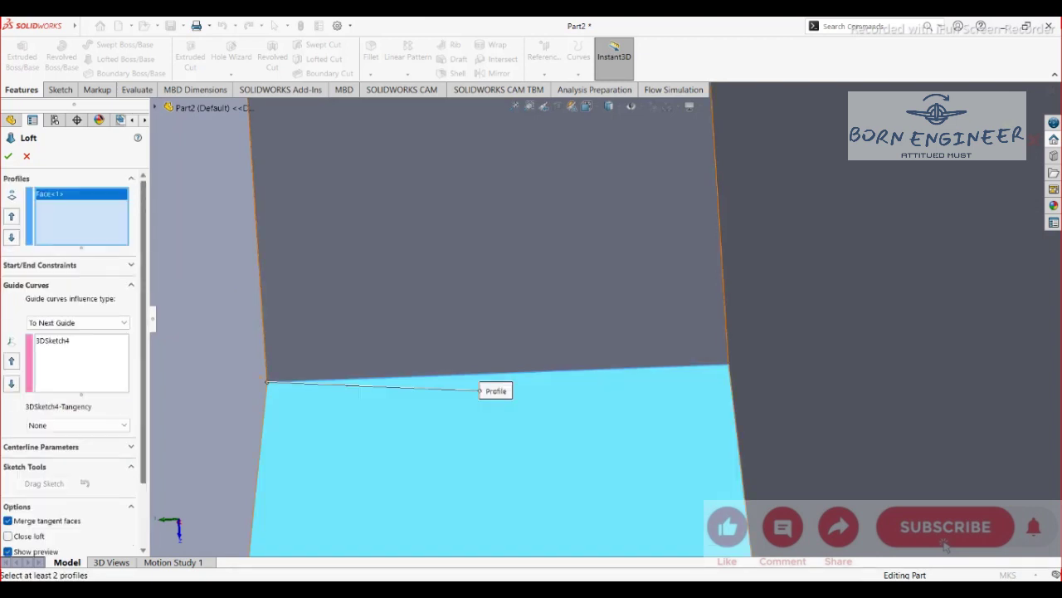
scroll(607, 321, "up", 15)
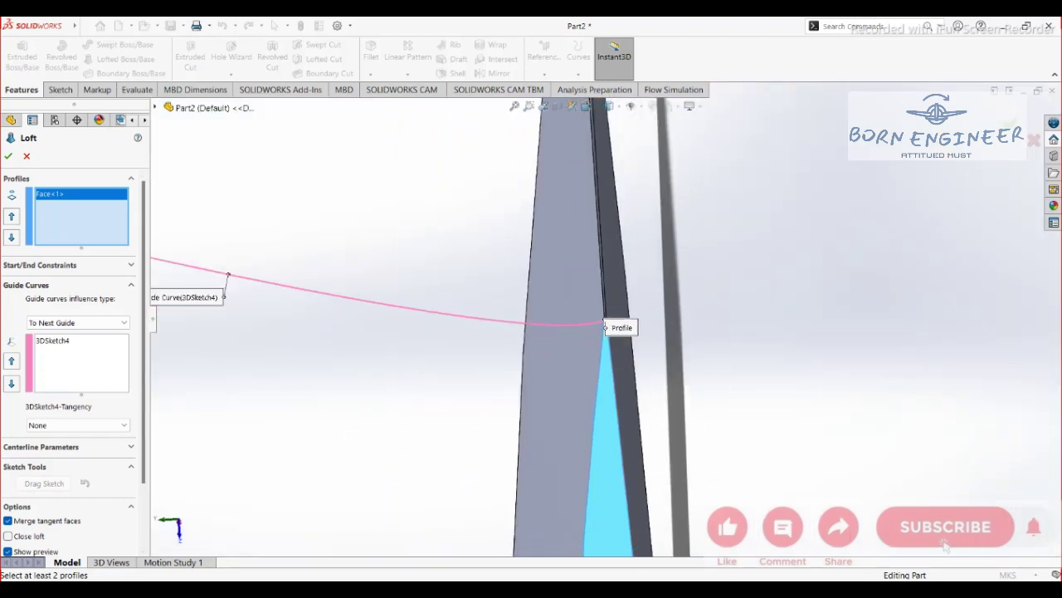
middle_click_drag(673, 260, 697, 262)
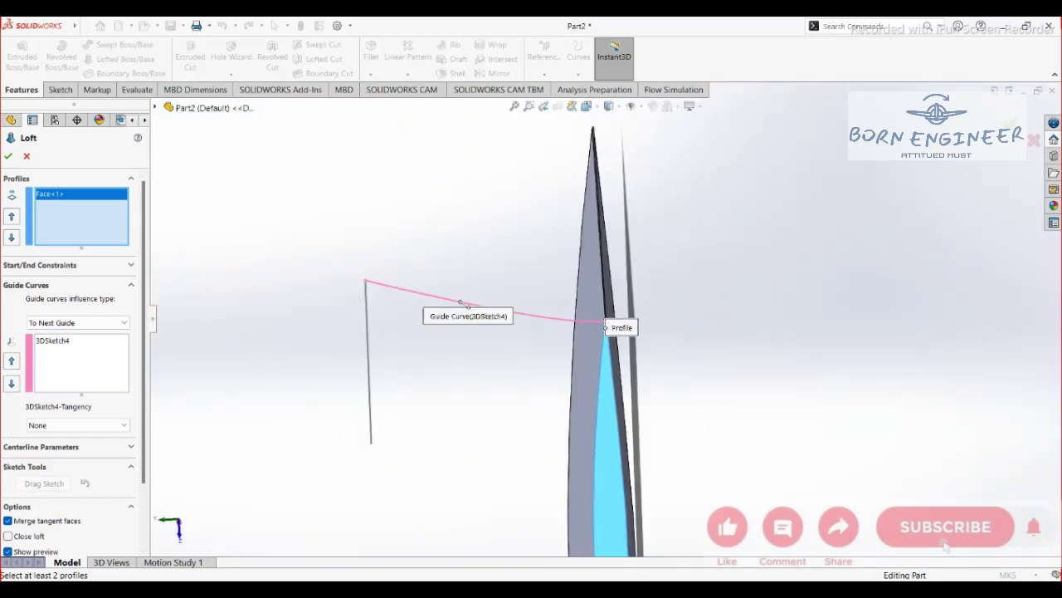
left_click(369, 395)
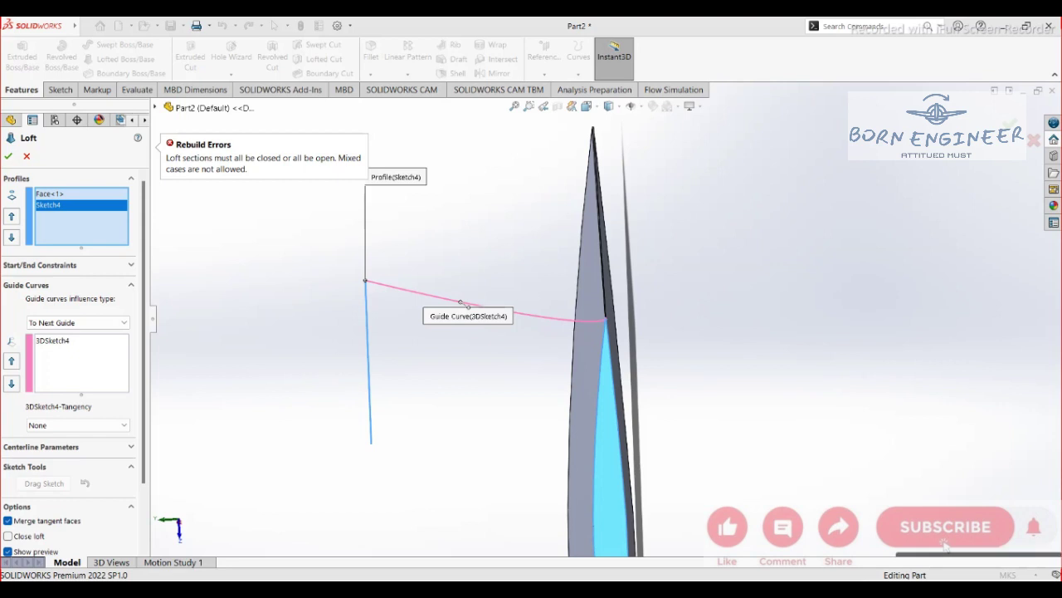
Step: Reselect the raised airfoil at its trailing-edge point, replace the tip face profile with the tip's airfoil edge, and try to create the loft
middle_click_drag(531, 349, 448, 365)
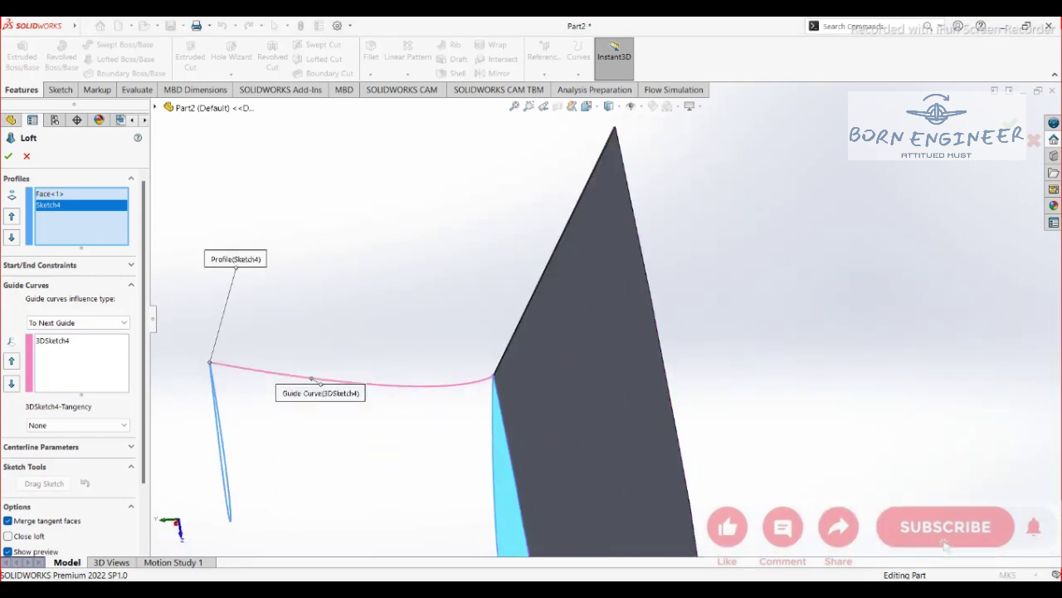
middle_click_drag(374, 440, 561, 448)
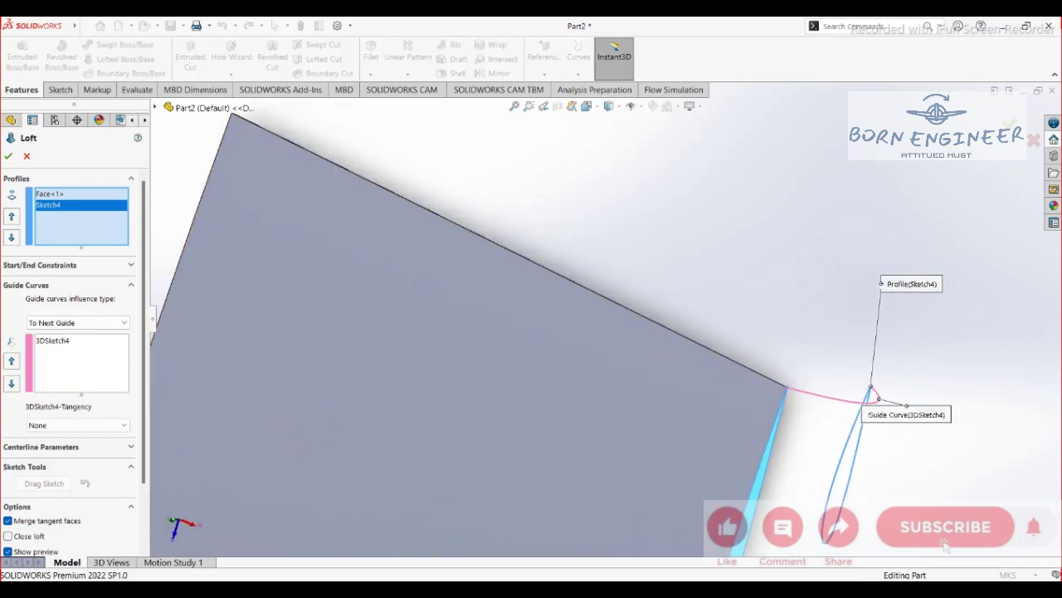
key("Delete")
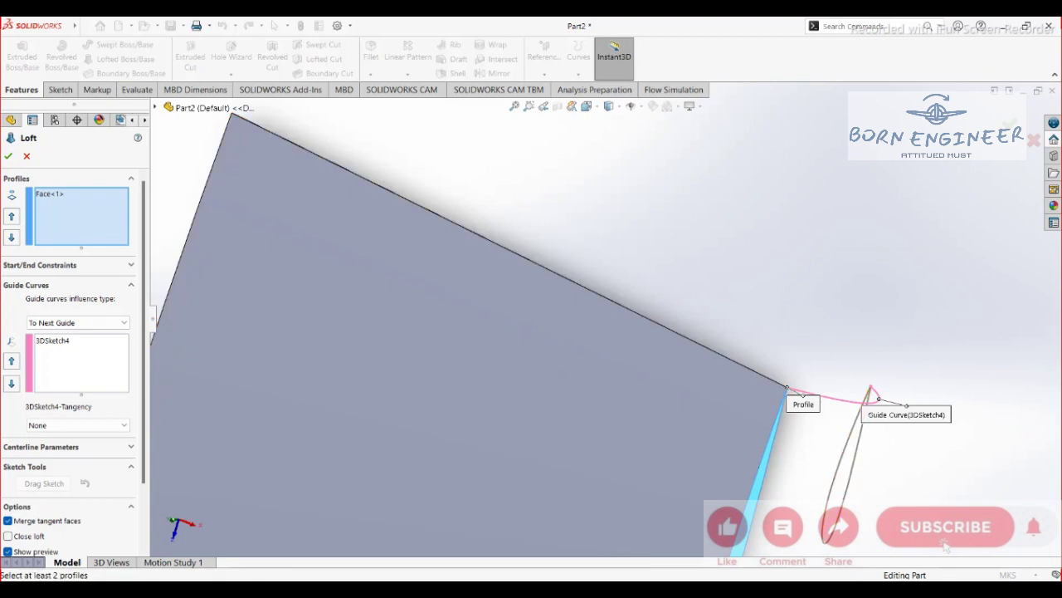
left_click(870, 388)
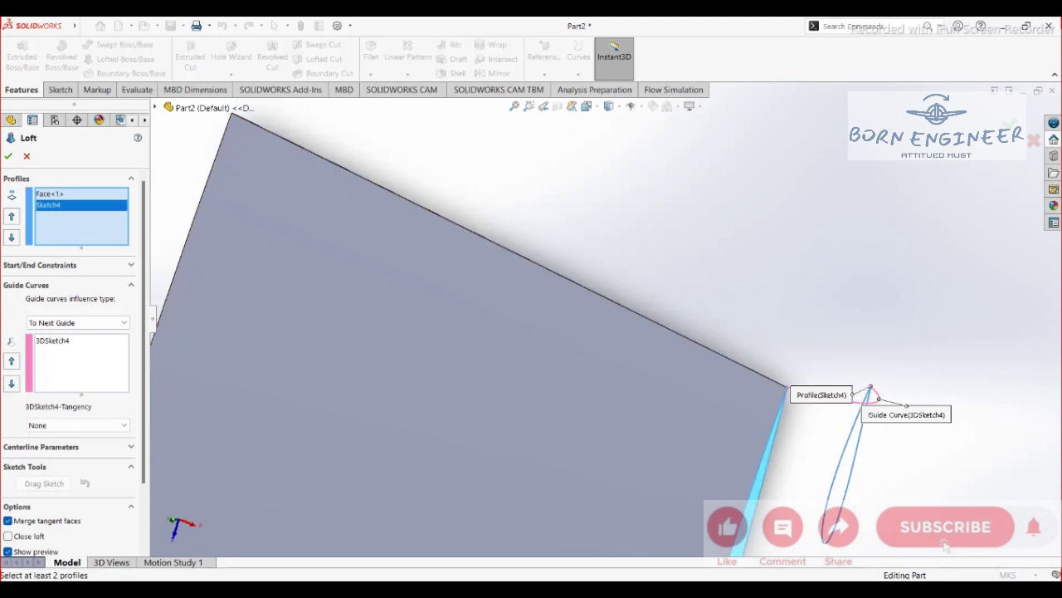
left_click(52, 194)
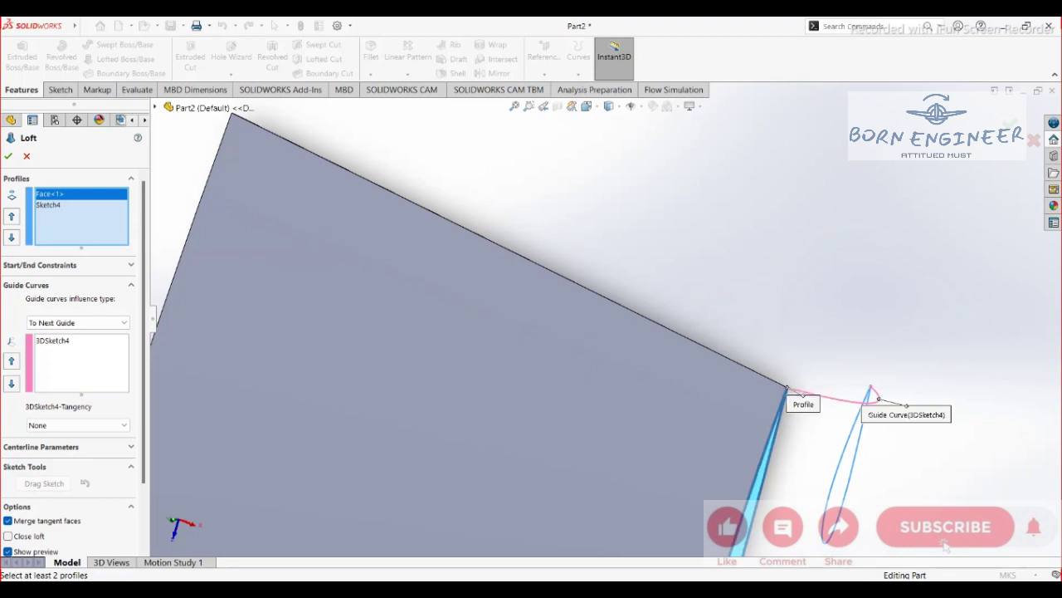
key("Delete")
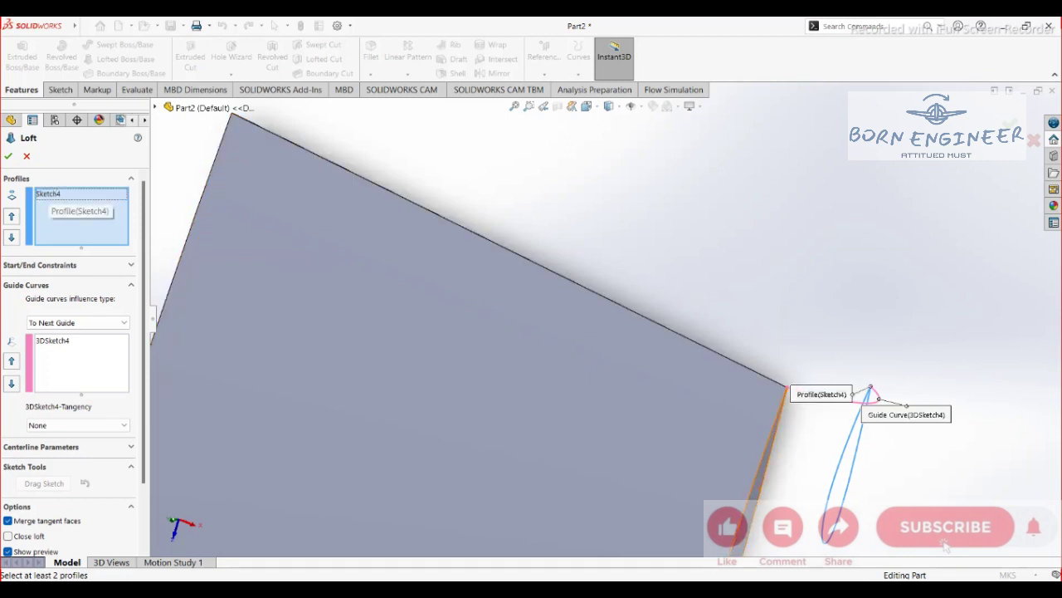
left_click(762, 486)
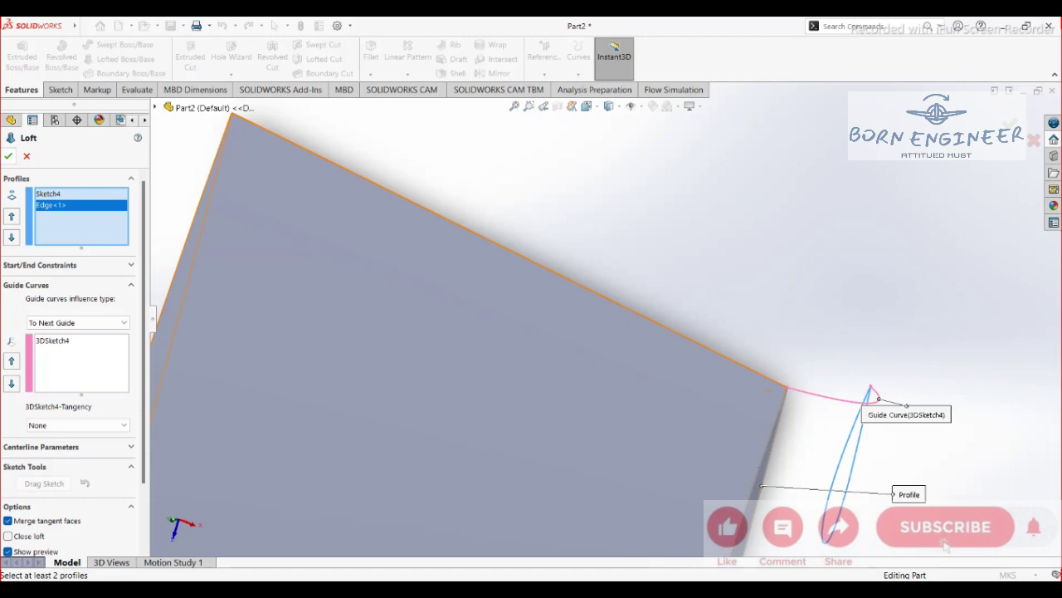
left_click(9, 156)
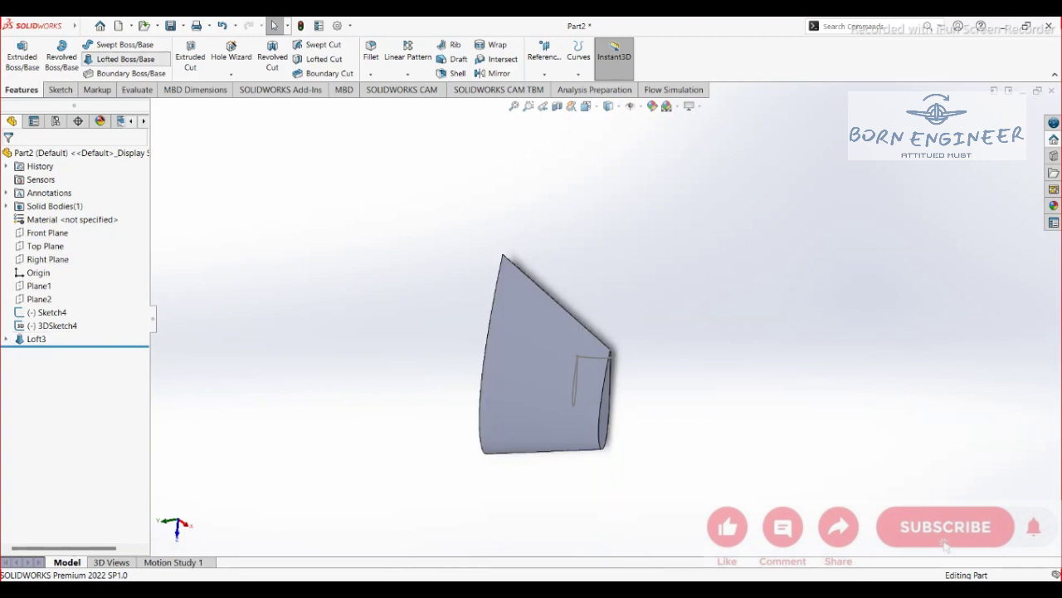
Step: Start a new loft with the wing's tip face and the small raised airfoil sketch as profiles, matched at their trailing-edge points
left_click(125, 59)
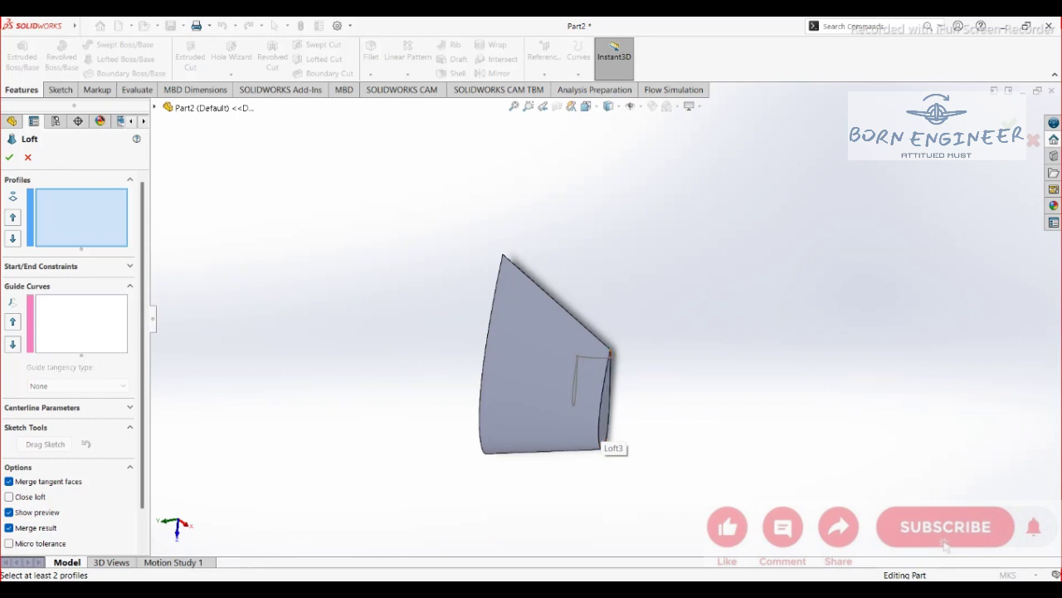
scroll(626, 432, "down", 6)
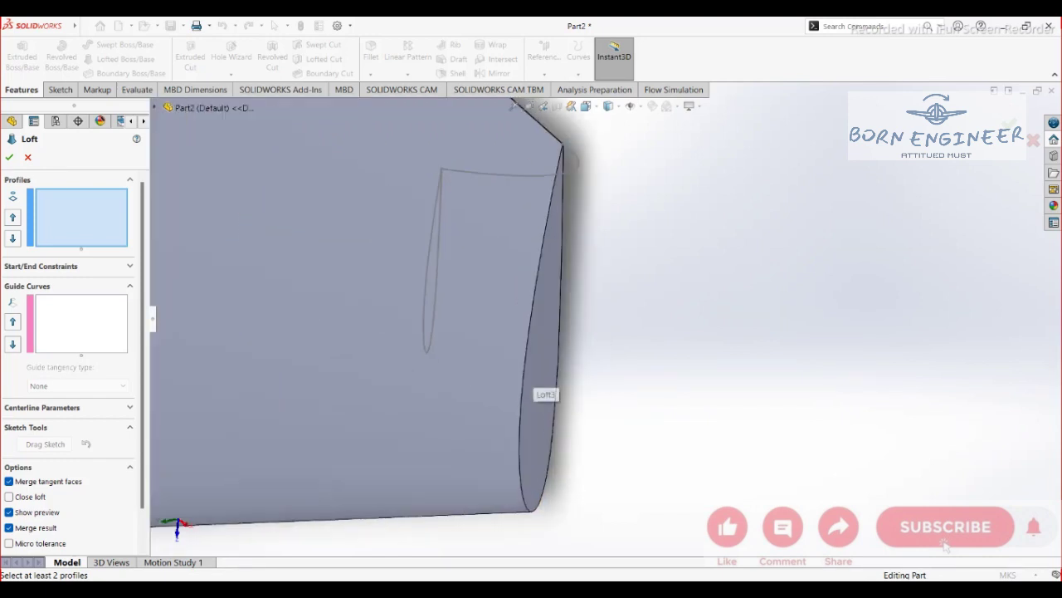
left_click(538, 390)
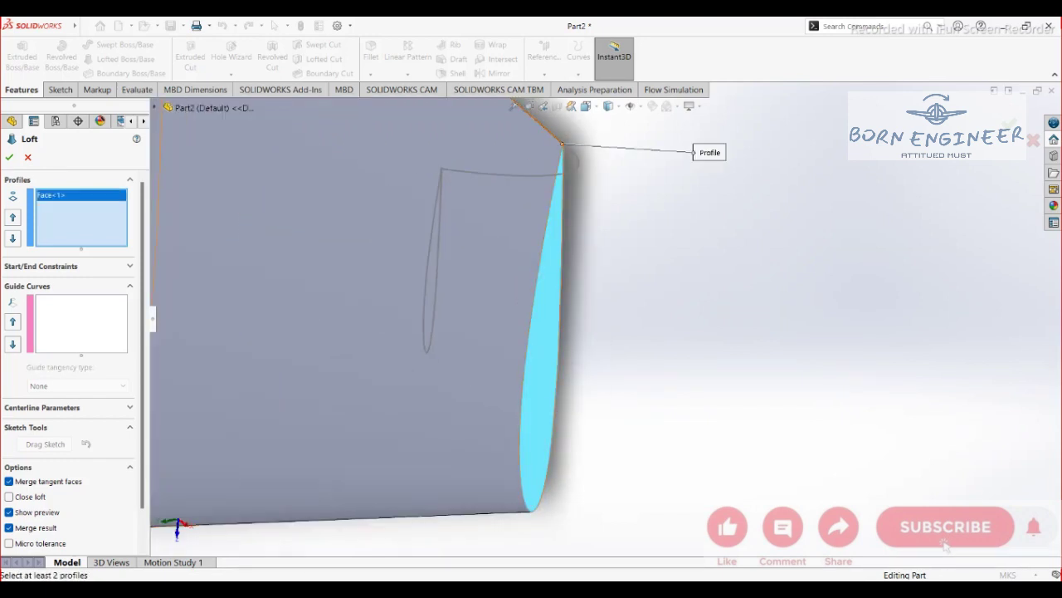
left_click(441, 174)
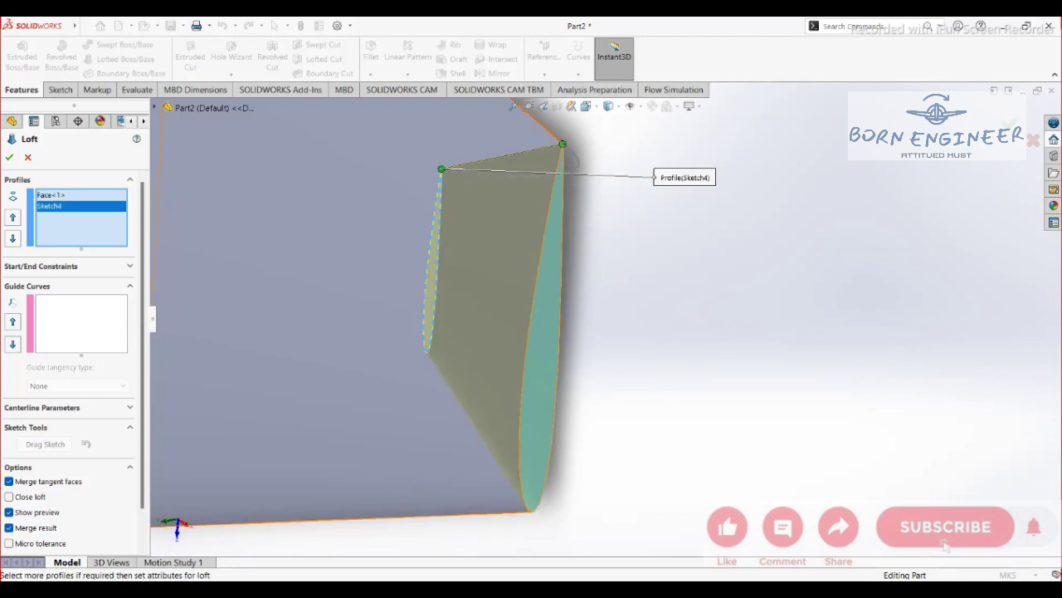
Step: Add the trailing-edge 3D spline as the guide curve and create the curved winglet loft
left_click(81, 323)
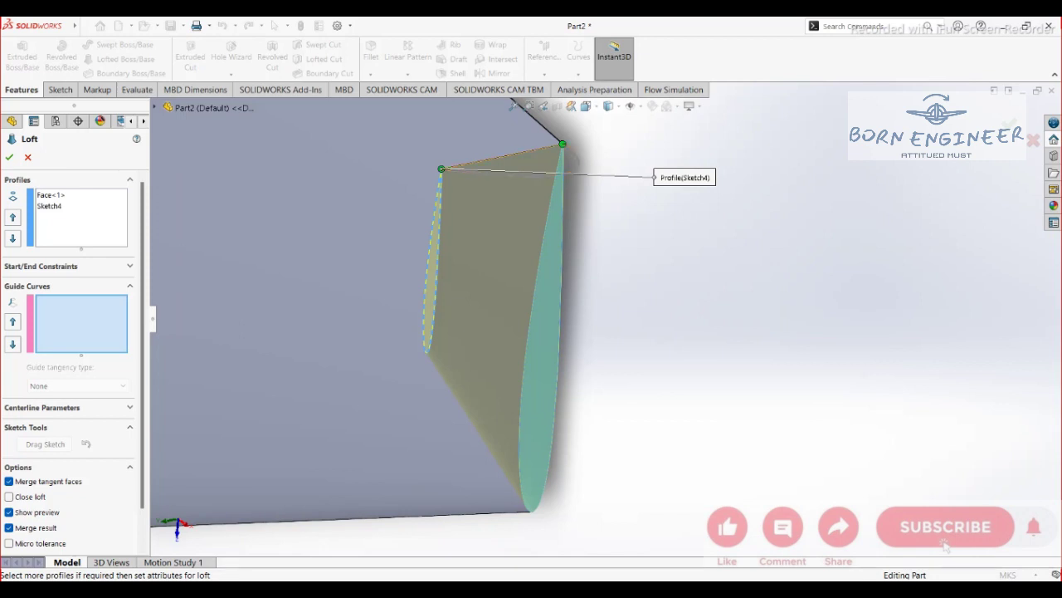
left_click(528, 175)
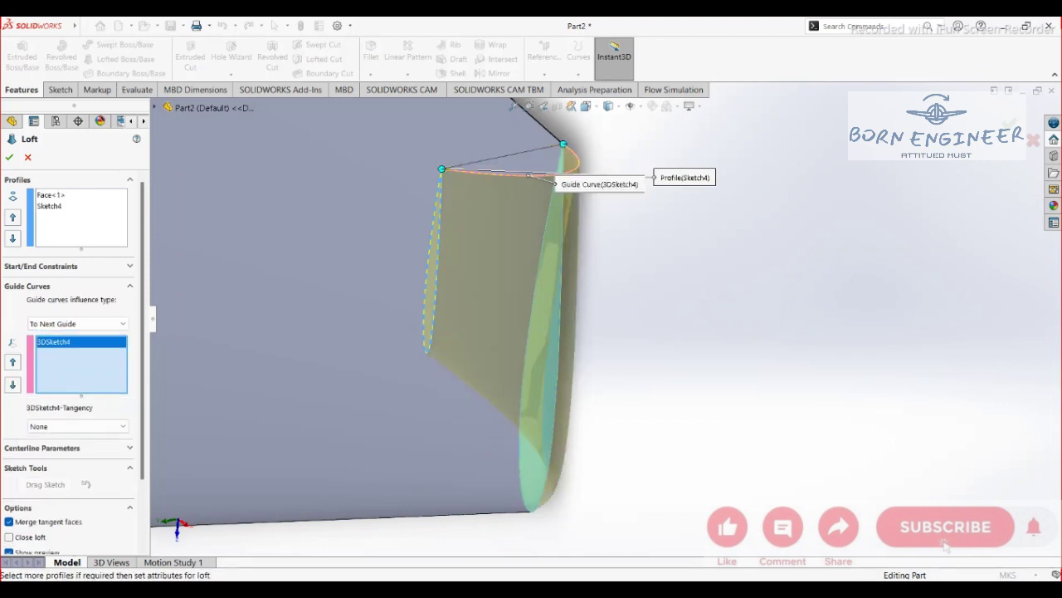
middle_click_drag(531, 332, 697, 299)
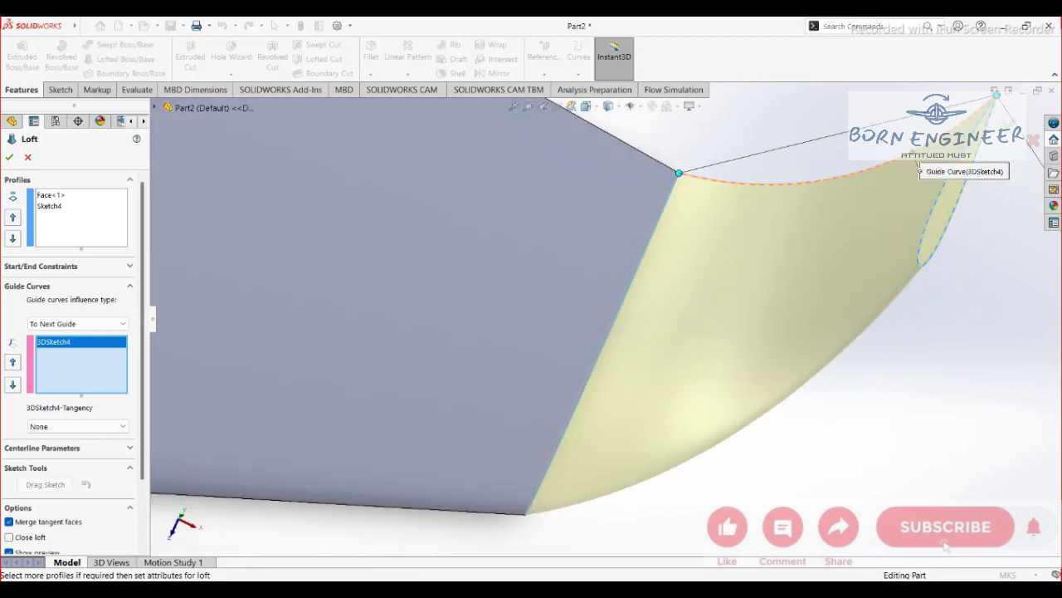
left_click(9, 157)
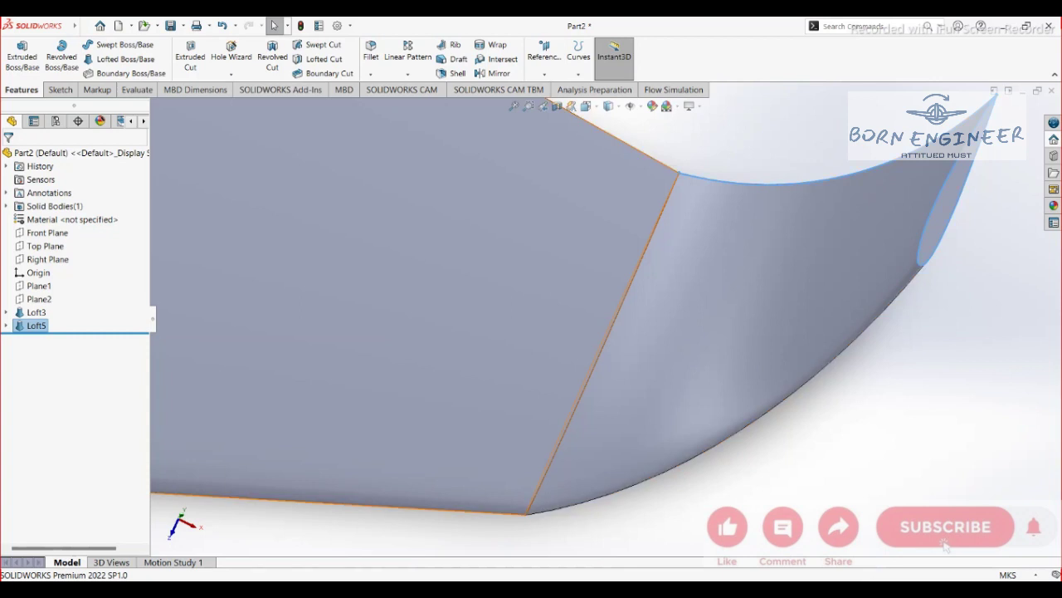
scroll(714, 327, "up", 1)
scroll(727, 325, "up", 8)
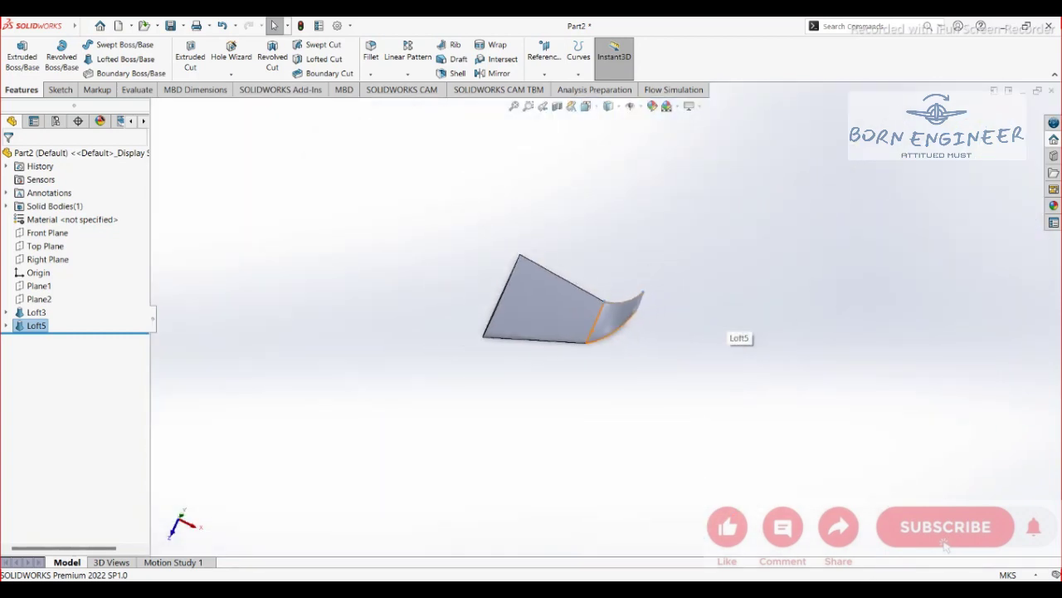
middle_click_drag(727, 325, 759, 253)
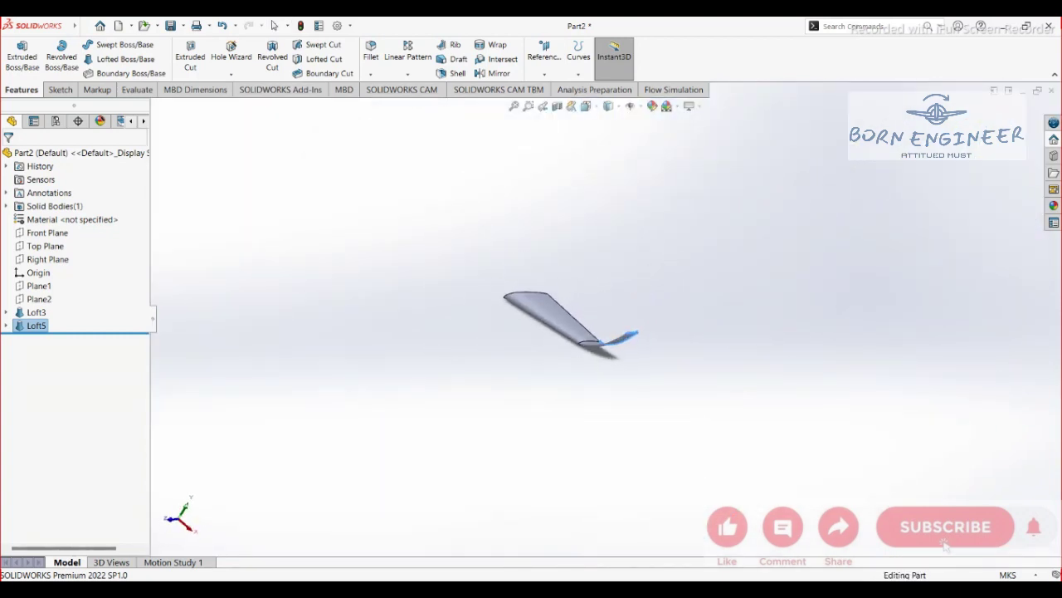
Step: Examine the finished wing and its curved winglet from the front view and from angles around the root and tip
scroll(544, 318, "down", 8)
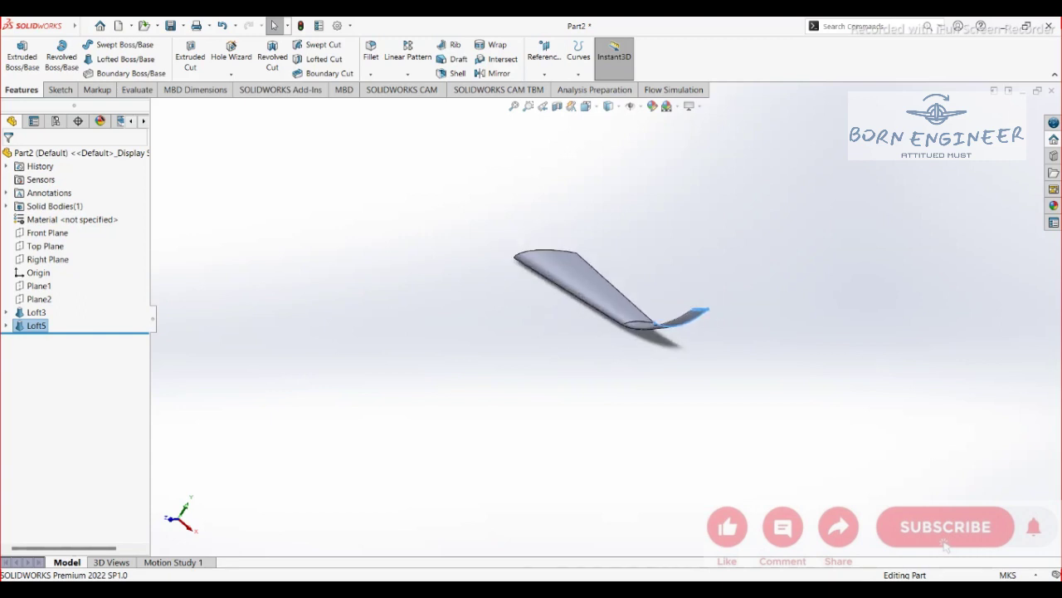
key("z")
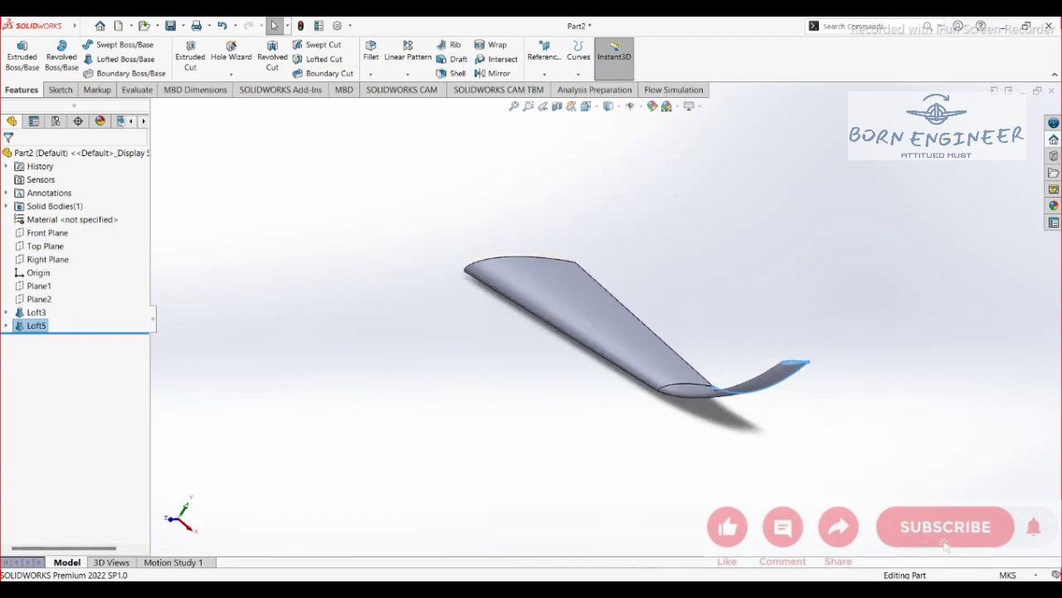
key("ctrl+1")
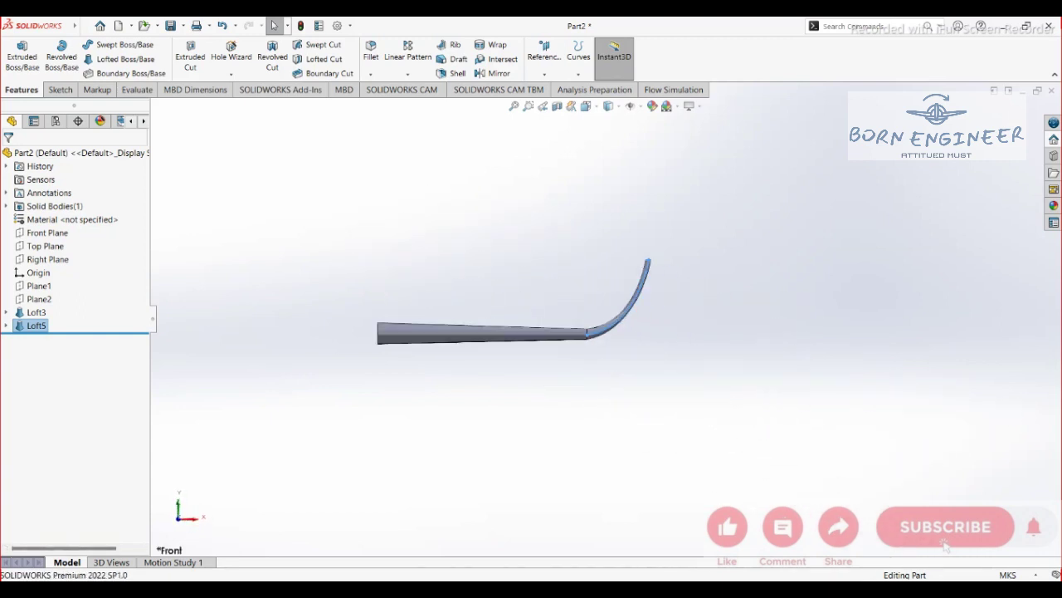
key("Escape")
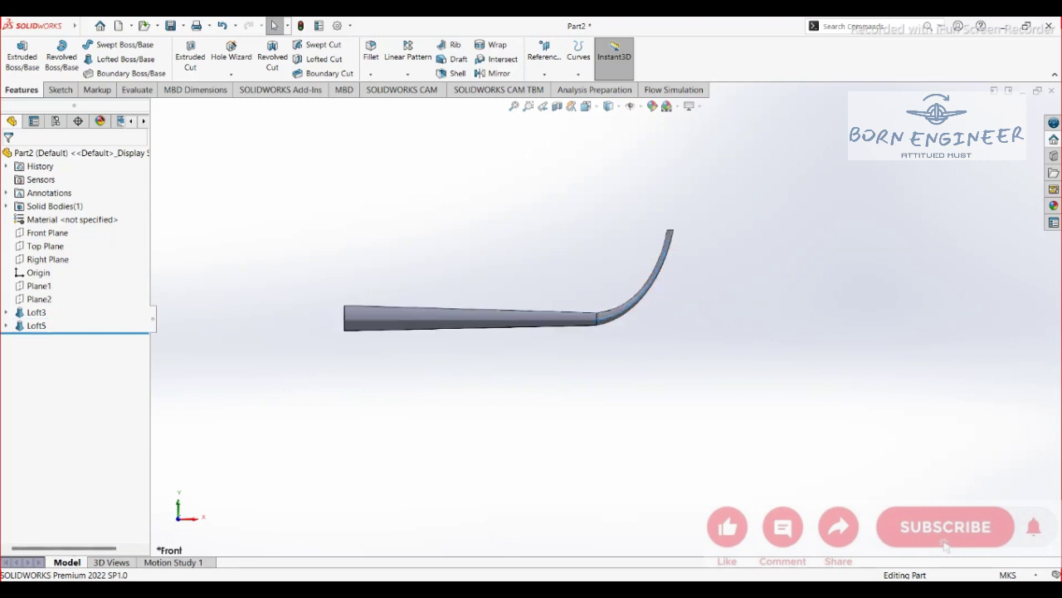
middle_click_drag(531, 319, 639, 415)
mouse_move(581, 348)
middle_mouse_down()
mouse_move(481, 365)
mouse_move(464, 332)
mouse_move(448, 382)
mouse_move(603, 336)
mouse_move(598, 323)
mouse_move(614, 332)
mouse_move(564, 290)
mouse_move(465, 307)
mouse_move(448, 315)
mouse_move(548, 415)
mouse_move(581, 390)
mouse_move(538, 339)
mouse_move(580, 340)
mouse_move(572, 345)
middle_mouse_up()
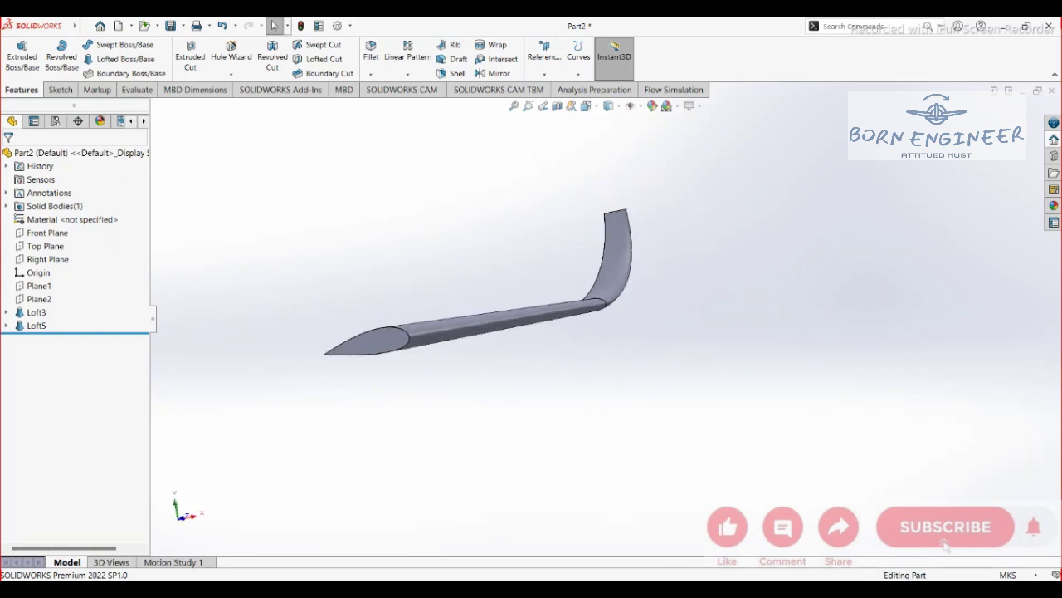
key("Up")
key("Up")
key("Up")
key("Up")
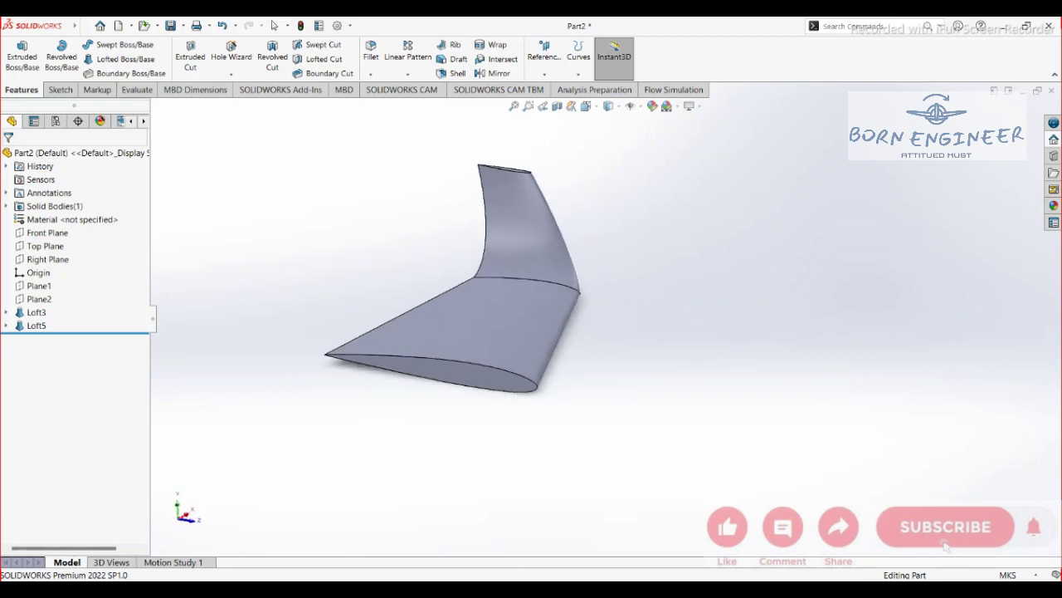